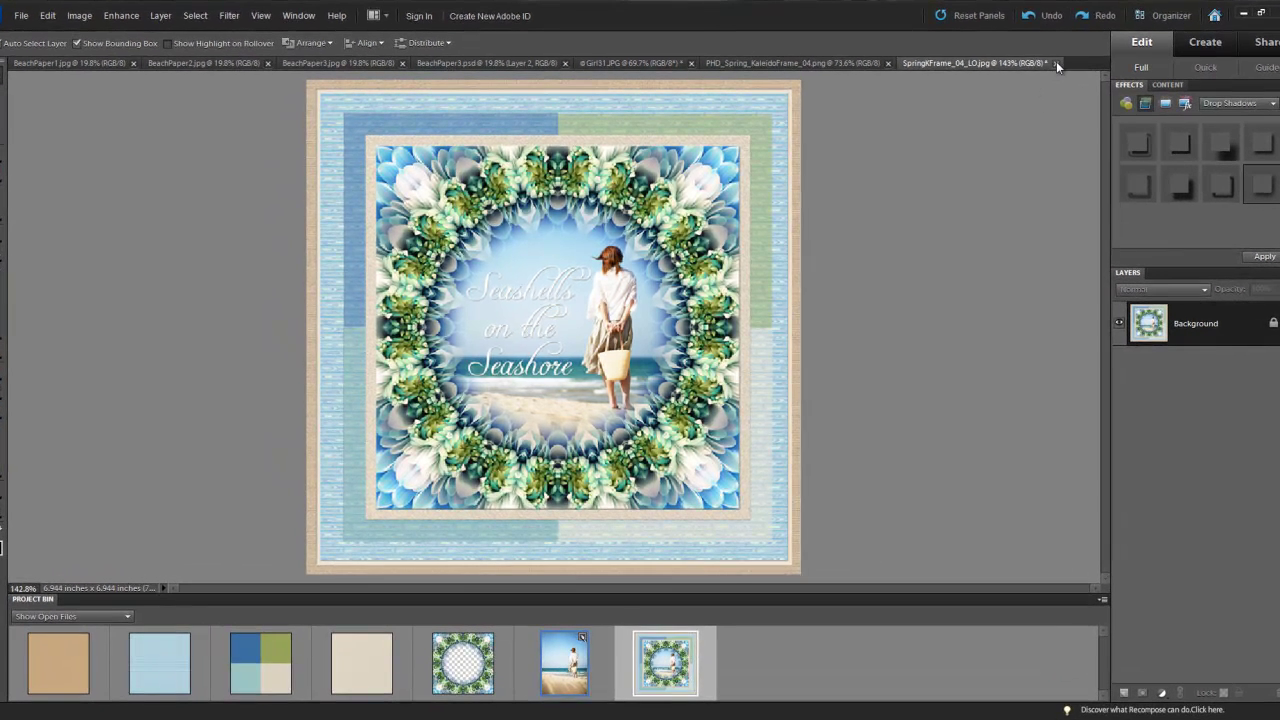
- Close the SpringKFrame example and start a new blank file
left_click(1054, 63)
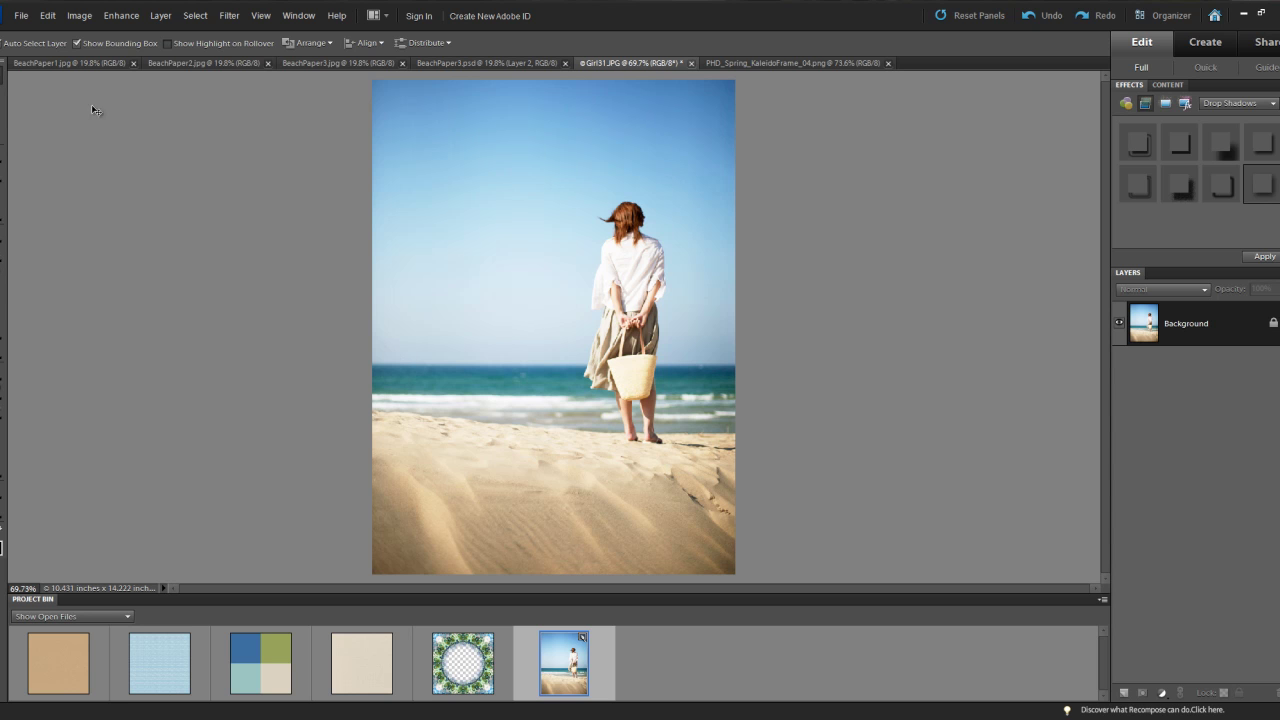
left_click(21, 17)
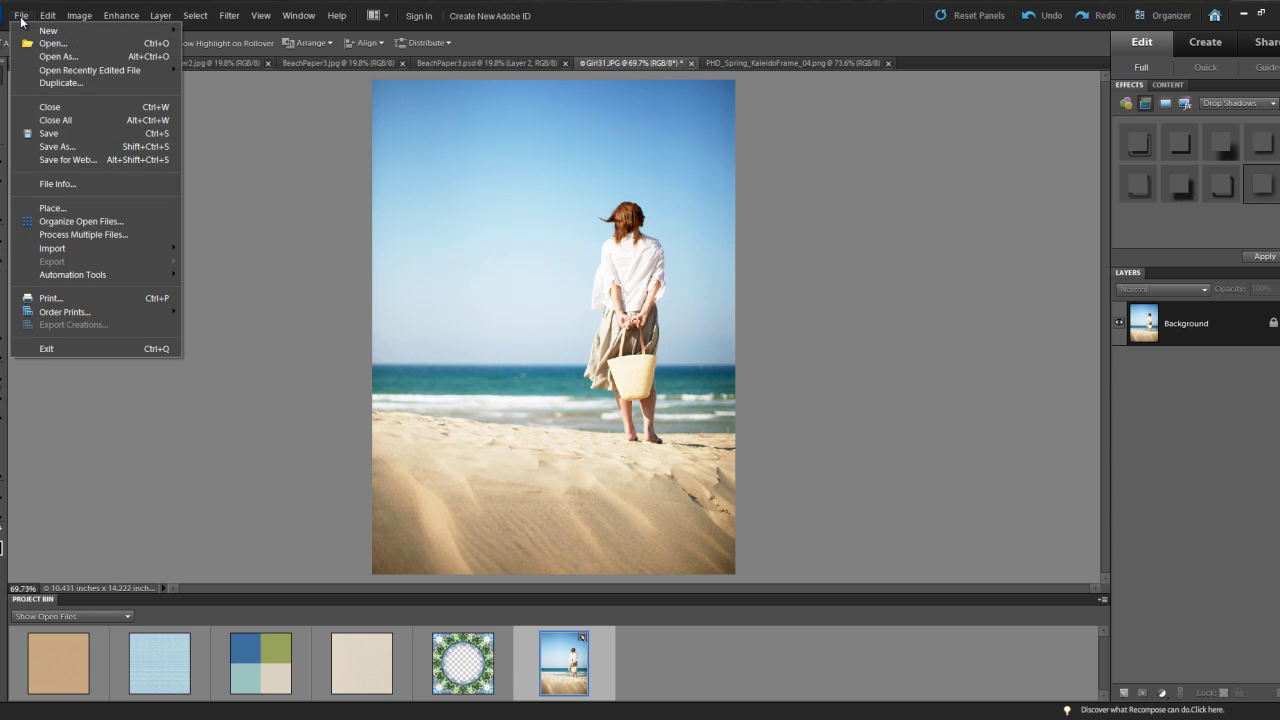
mouse_move(60, 31)
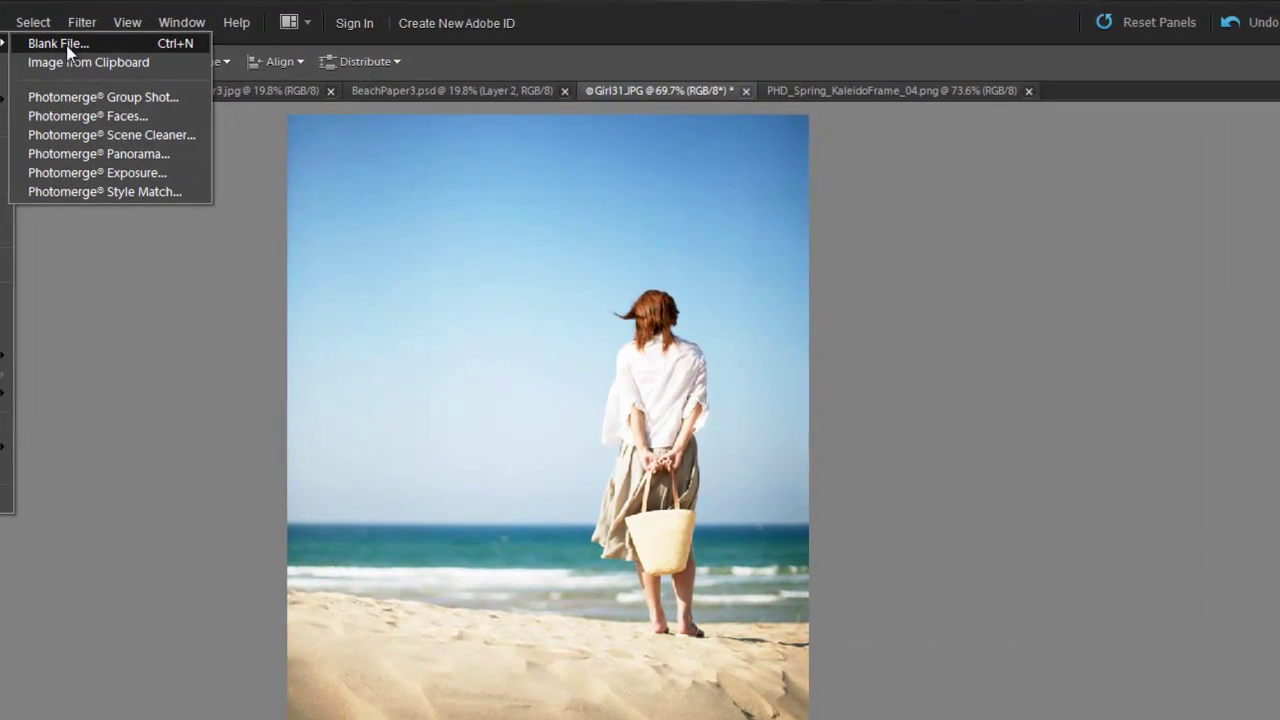
left_click(95, 42)
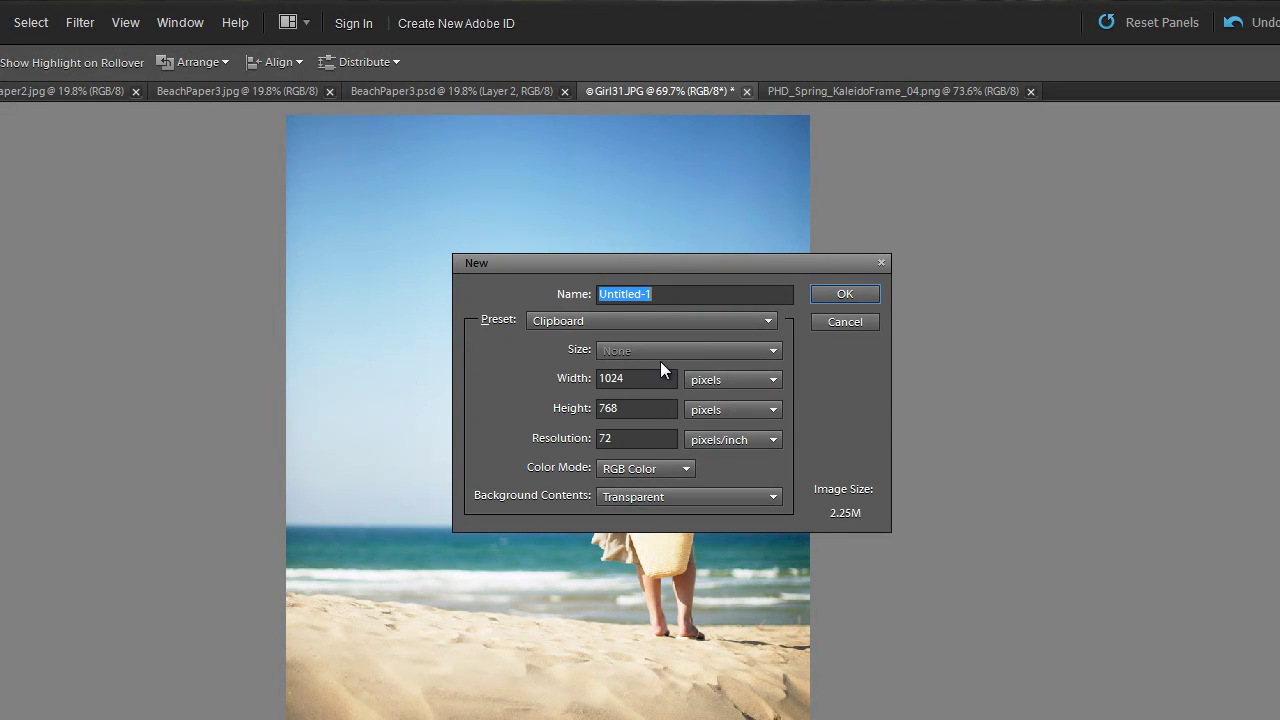
- Create the new page at 12 x 12 inches and 300 pixels/inch
left_click(729, 377)
left_click(729, 414)
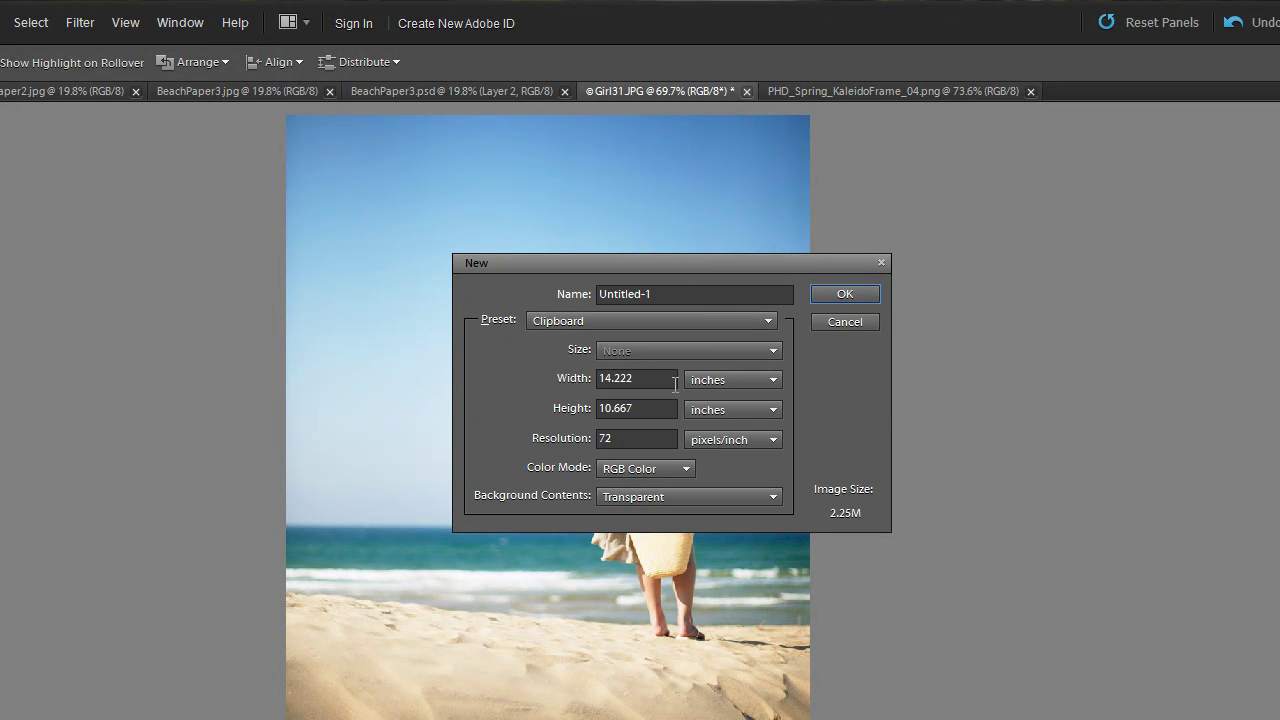
left_click_drag(655, 379, 514, 384)
type("12")
left_click_drag(648, 406, 504, 402)
type("12")
left_click_drag(628, 440, 580, 450)
type("300")
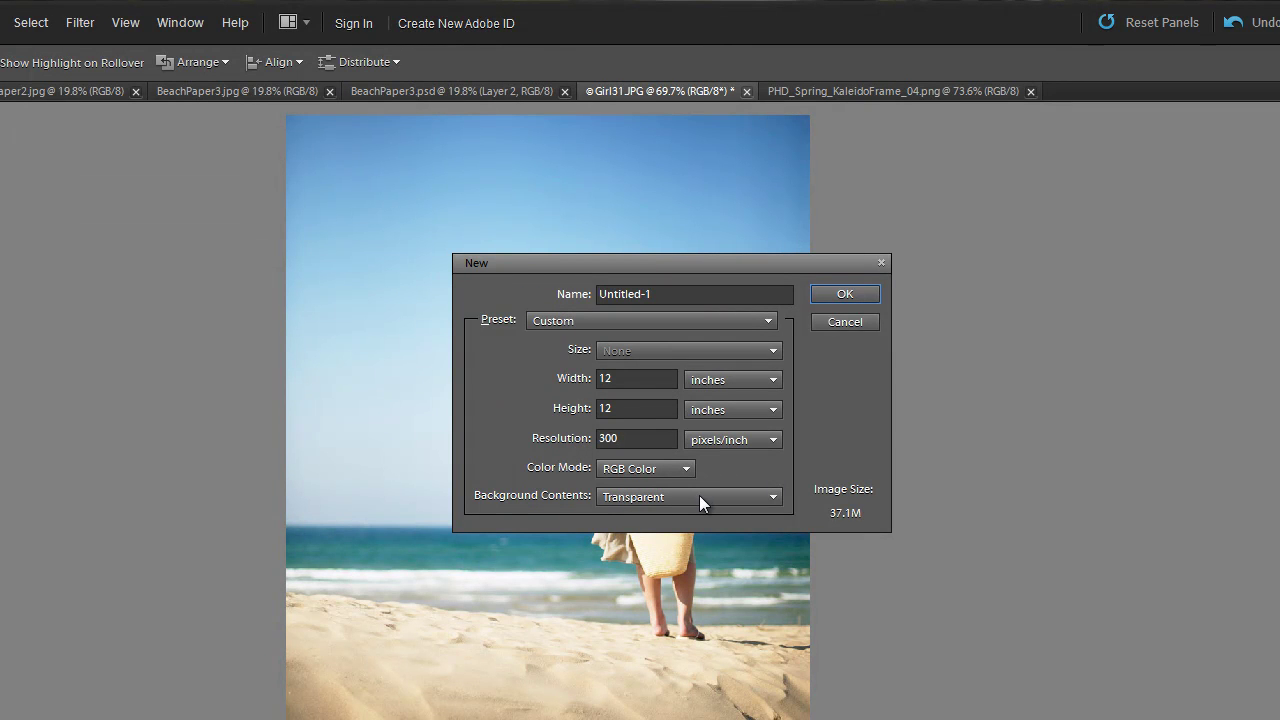
left_click(832, 294)
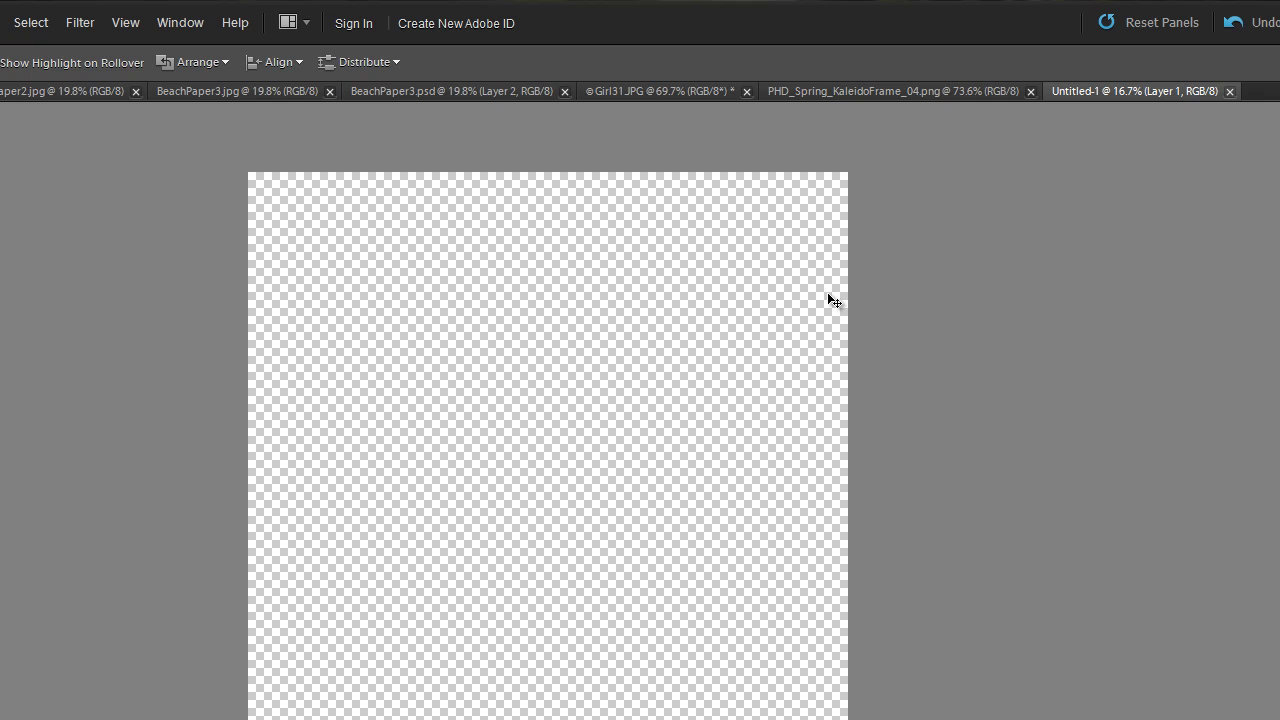
- Fit the page in the window and place BeachPaper1 then BeachPaper2 on it
key("ctrl+0")
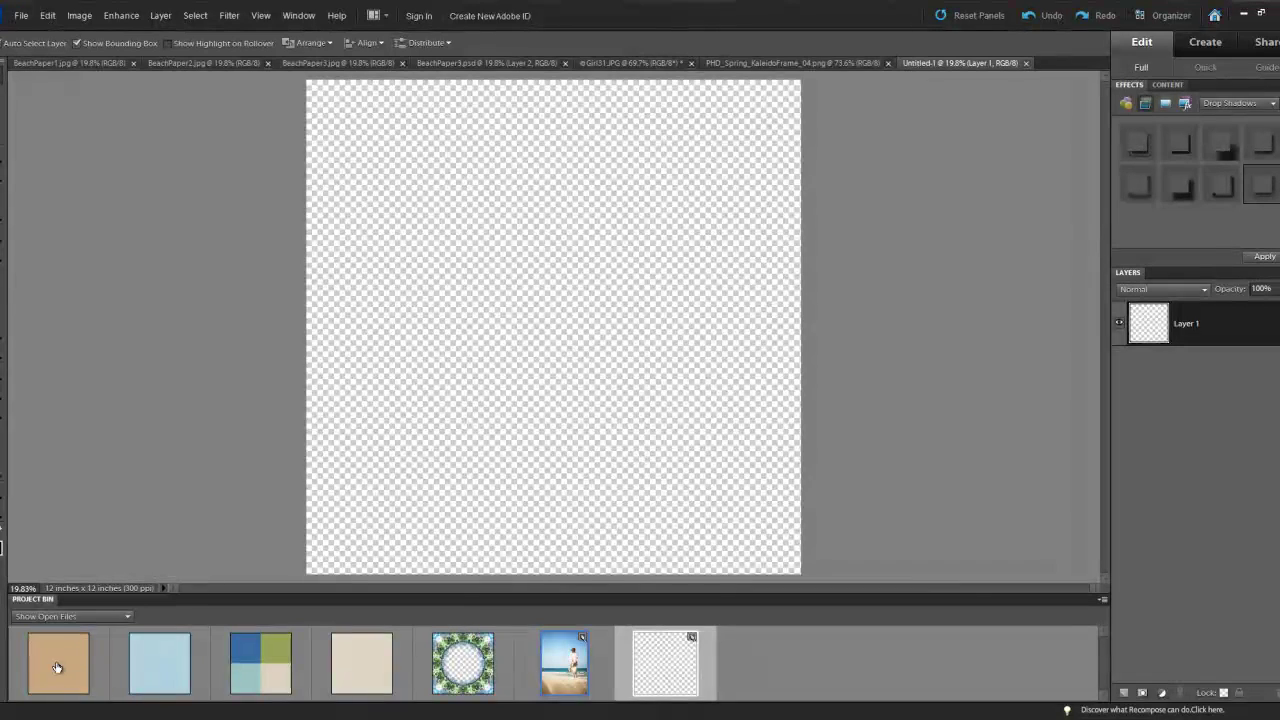
left_click_drag(57, 668, 436, 457)
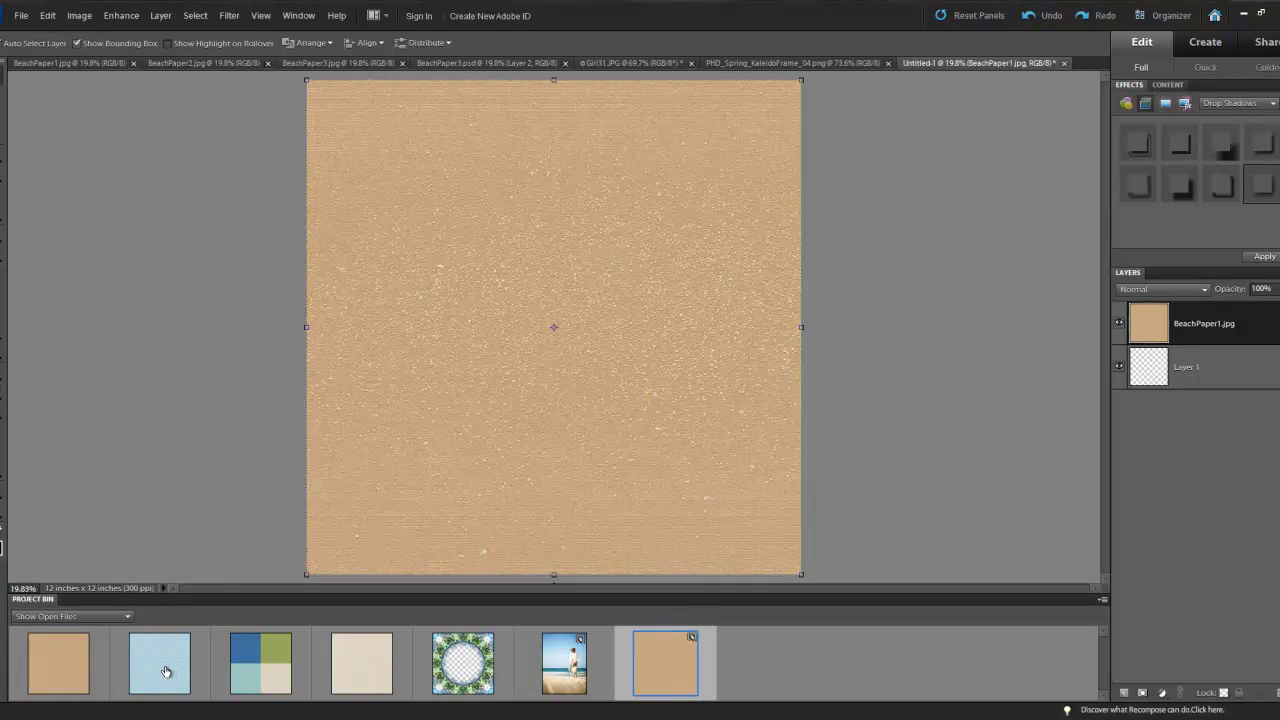
left_click_drag(163, 672, 485, 413)
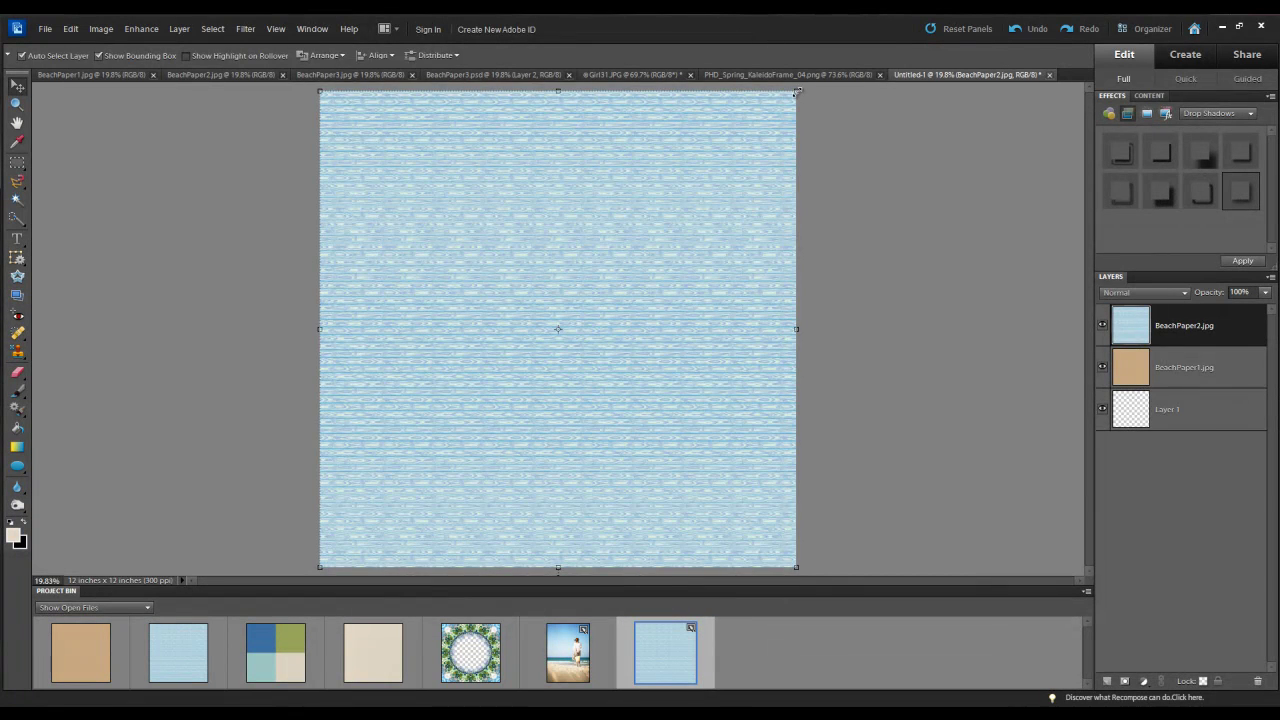
- Scale the blue BeachPaper2 to 93.6%, centred, so a tan border shows
left_click_drag(796, 91, 766, 121)
left_click_drag(694, 171, 712, 156)
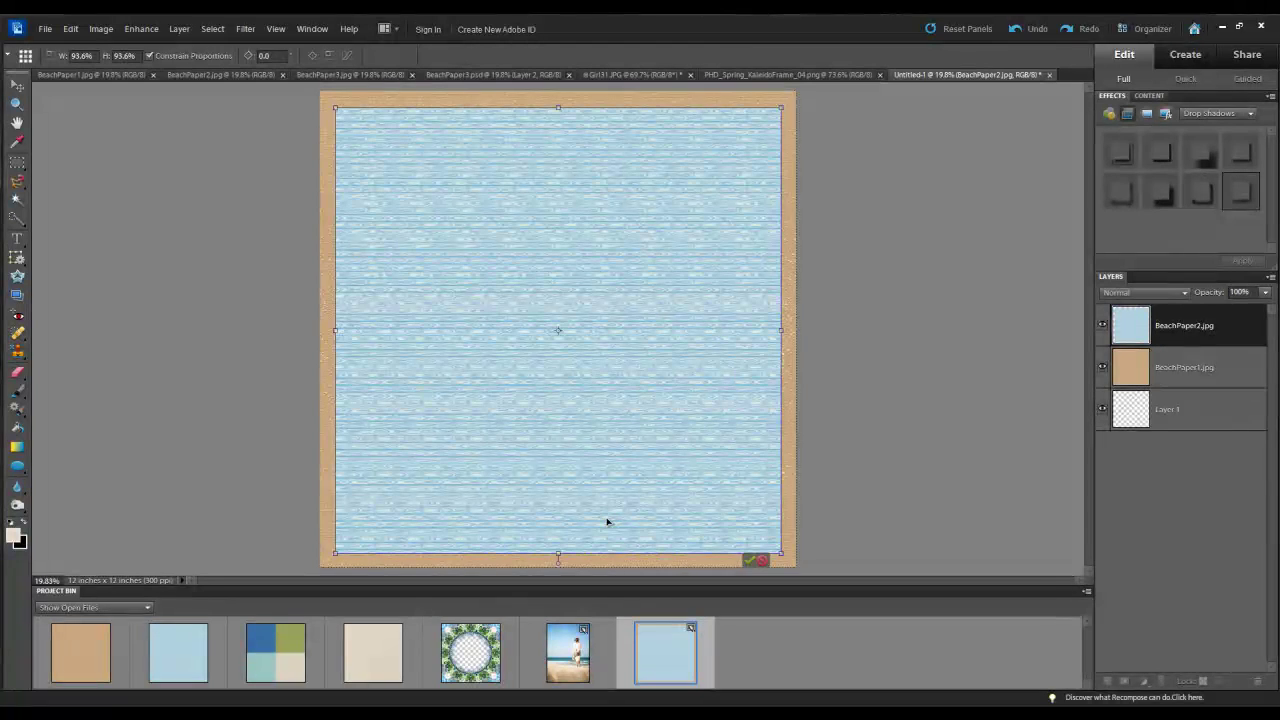
left_click(748, 562)
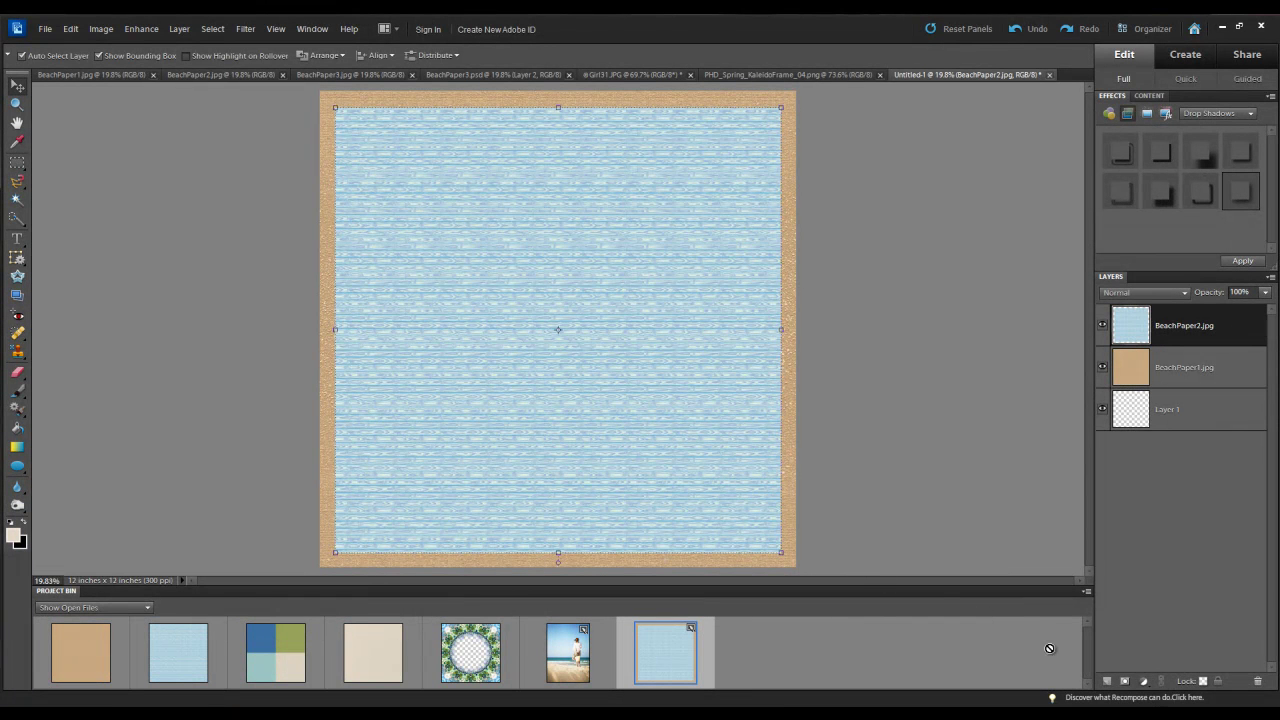
- Add Layer 2 on top and marquee-select the entire blue paper
left_click(1106, 681)
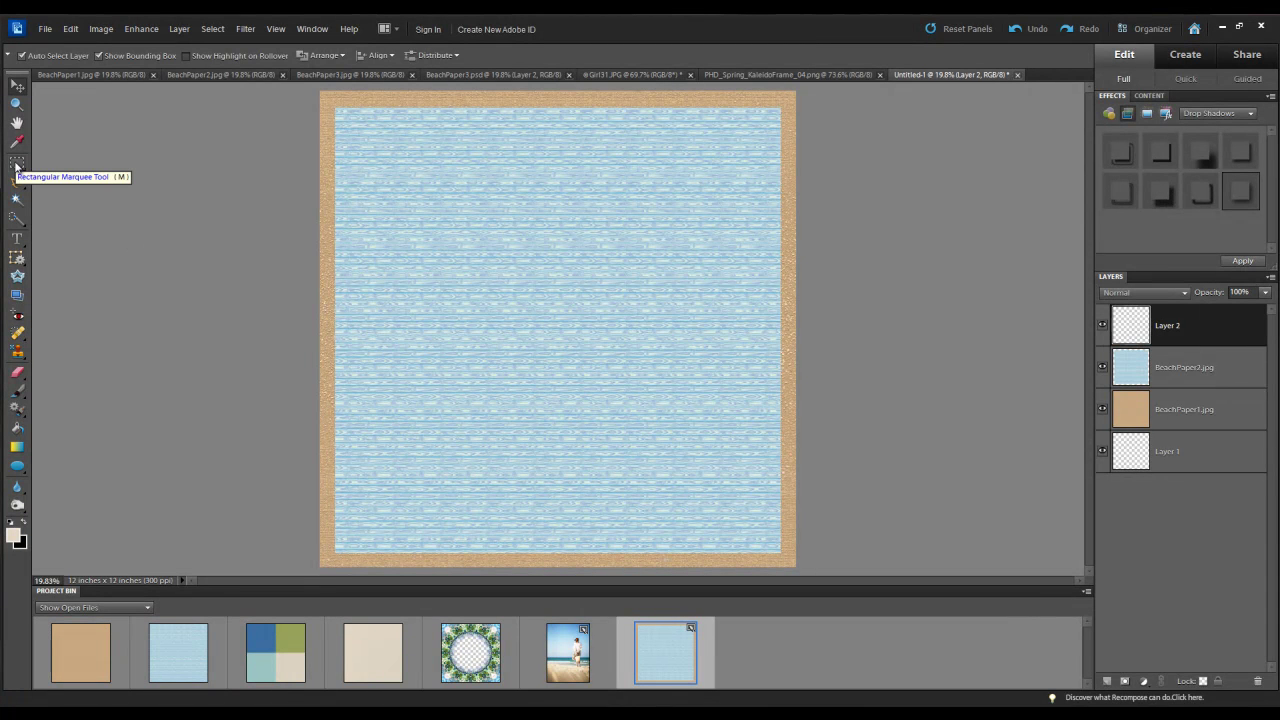
left_click(16, 165)
left_click(16, 165)
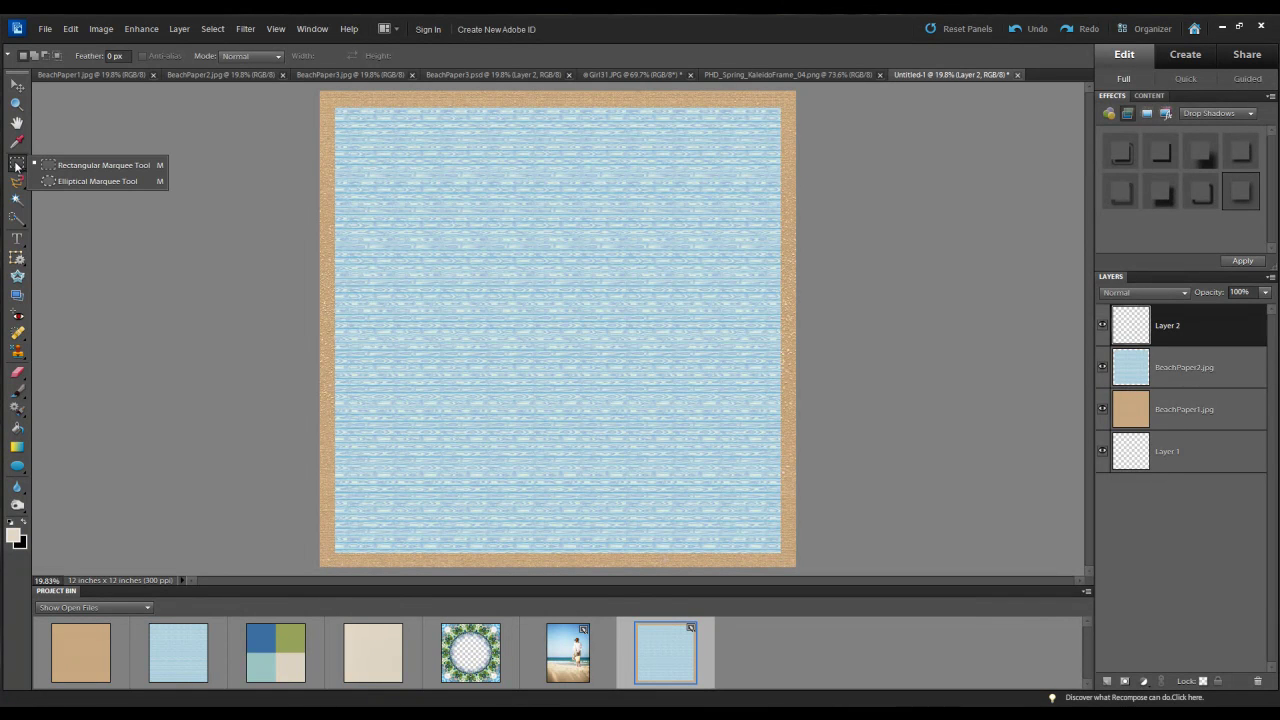
left_click(67, 166)
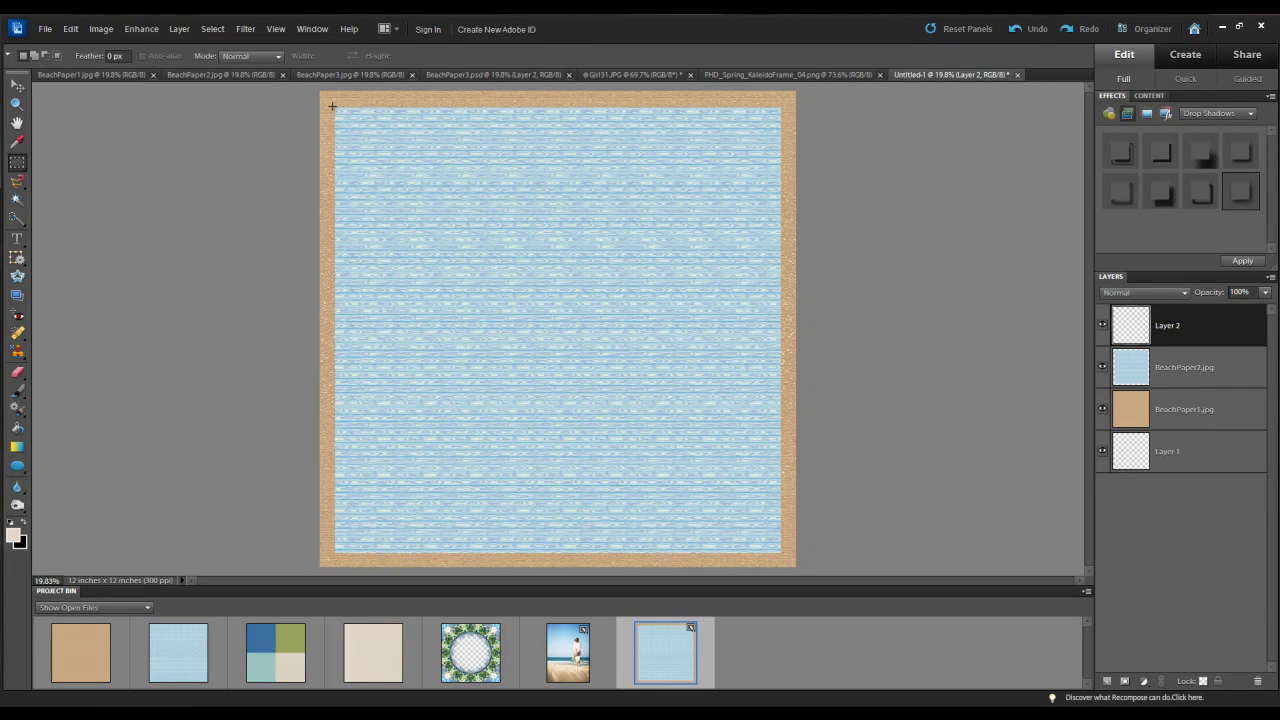
left_click_drag(365, 151, 534, 302)
left_click_drag(672, 451, 778, 545)
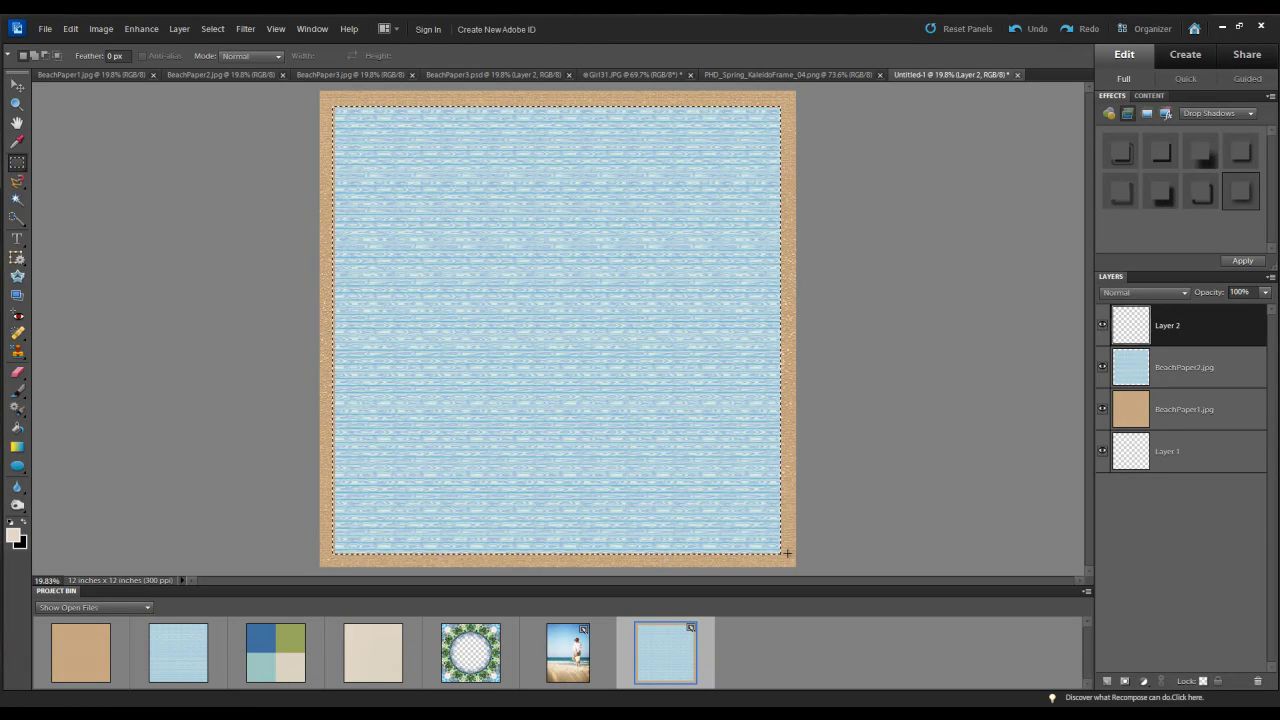
- Stroke the selection with a 40 px cream outline placed inside
left_click(71, 29)
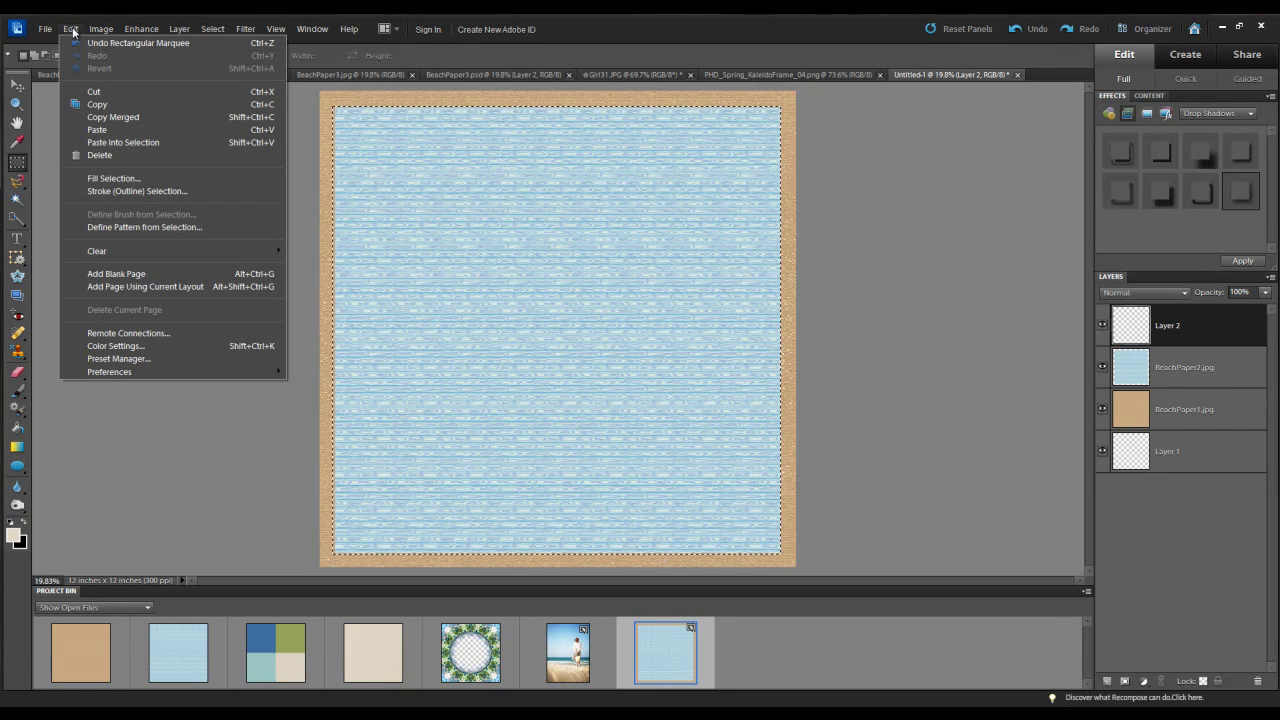
left_click(96, 191)
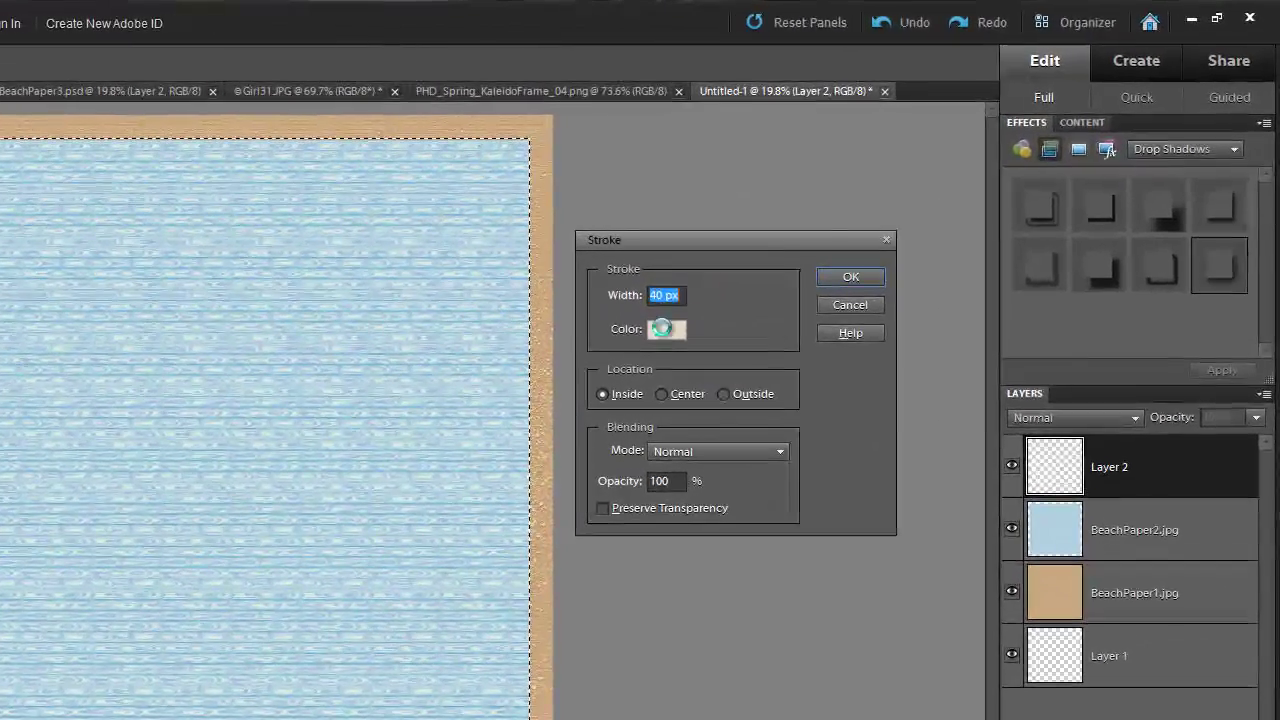
left_click(847, 243)
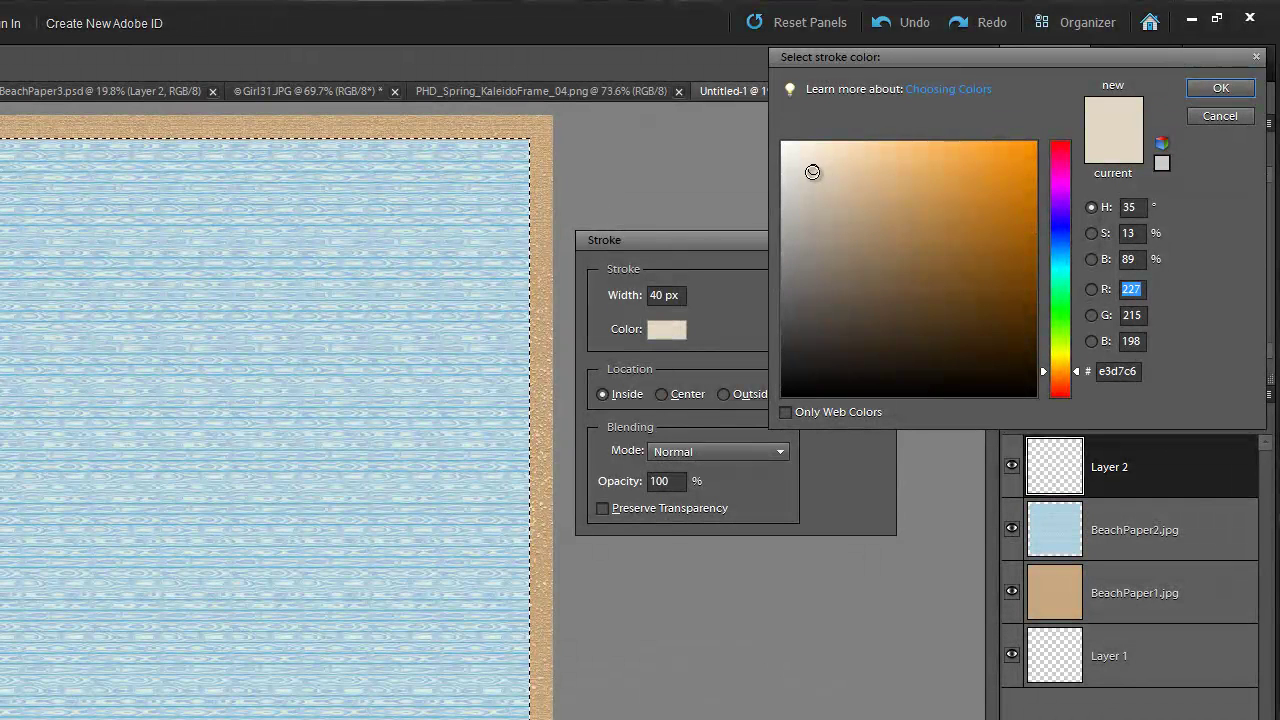
left_click(1214, 92)
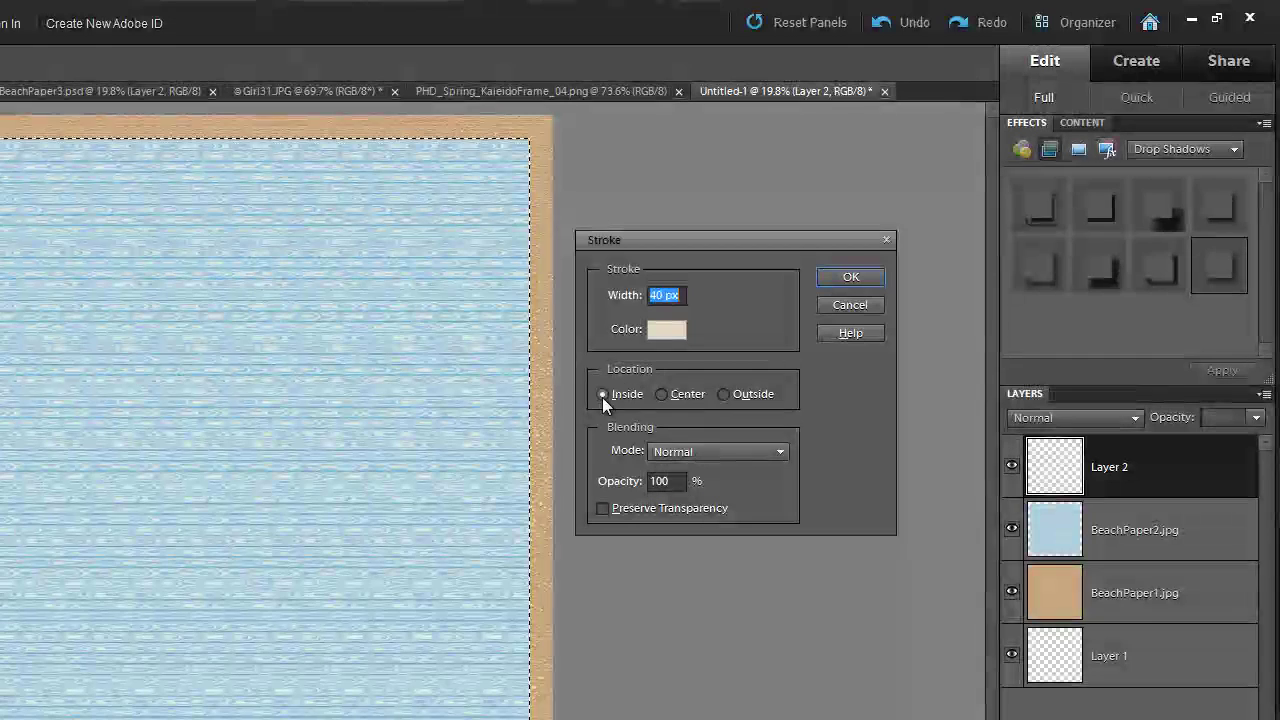
left_click(858, 277)
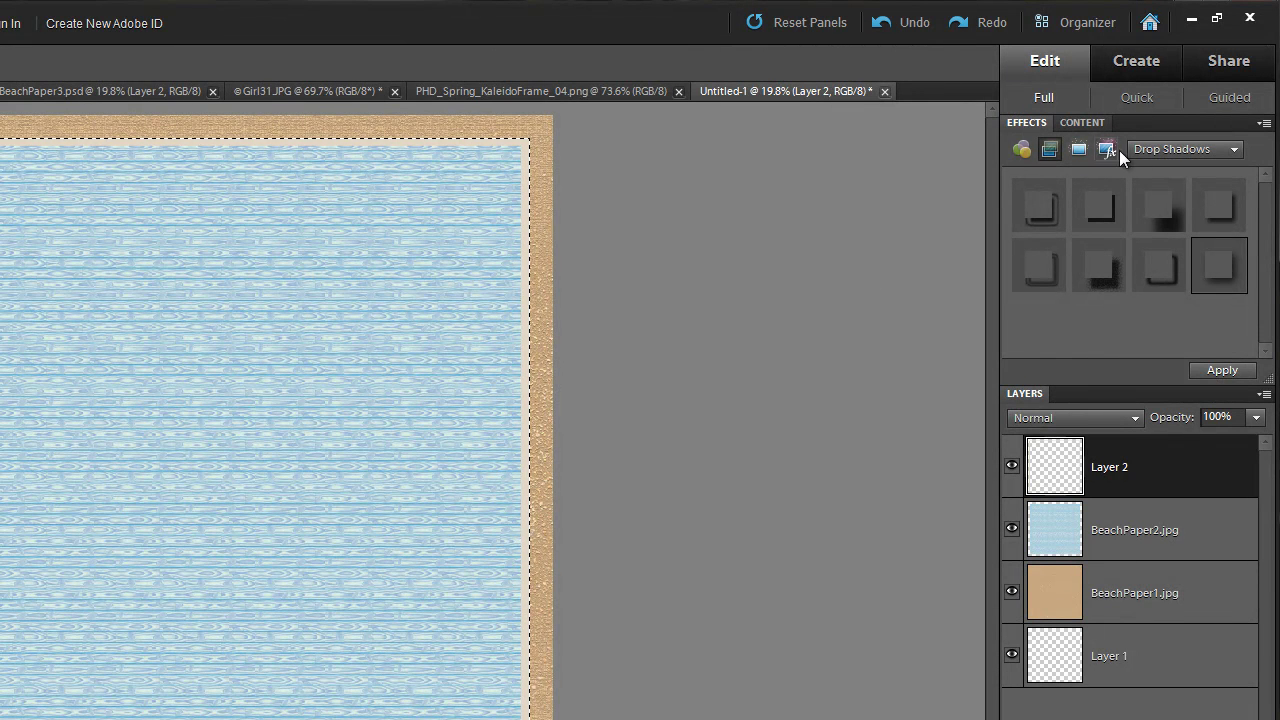
- Apply the Simple Pillow Emboss bevel to the cream border
left_click(1160, 150)
left_click(1156, 168)
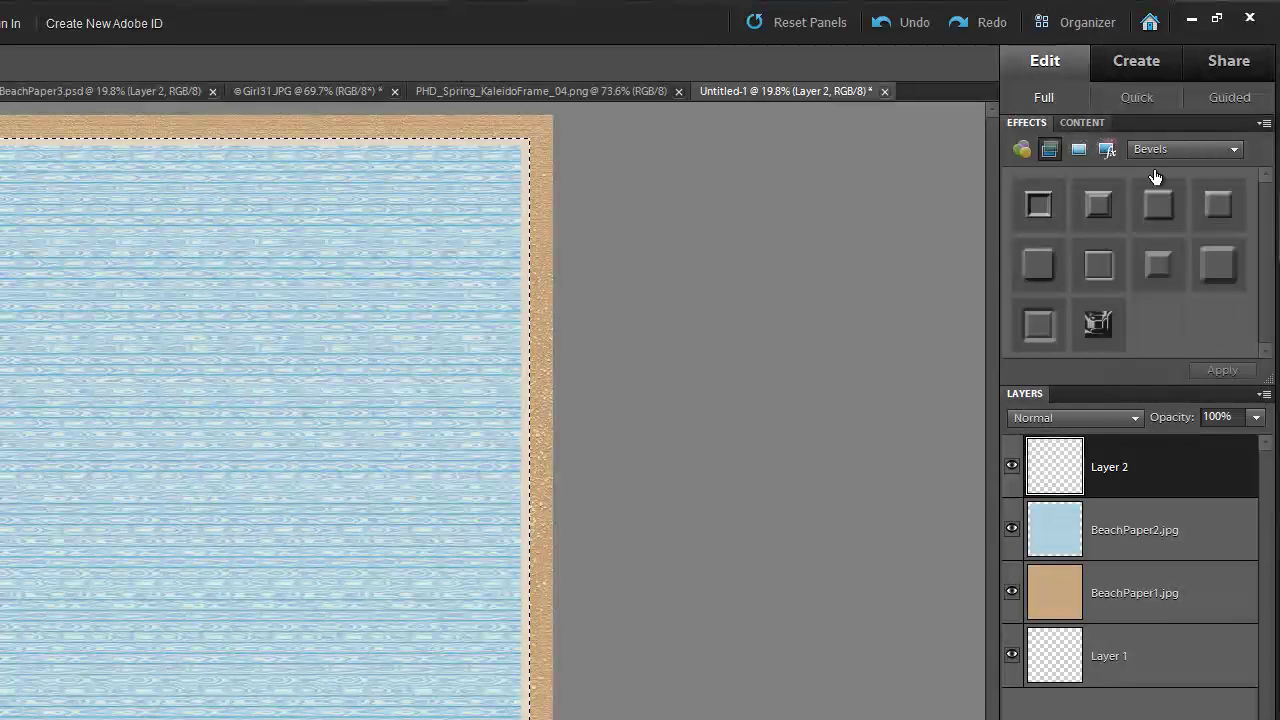
left_click(1100, 265)
left_click(1222, 370)
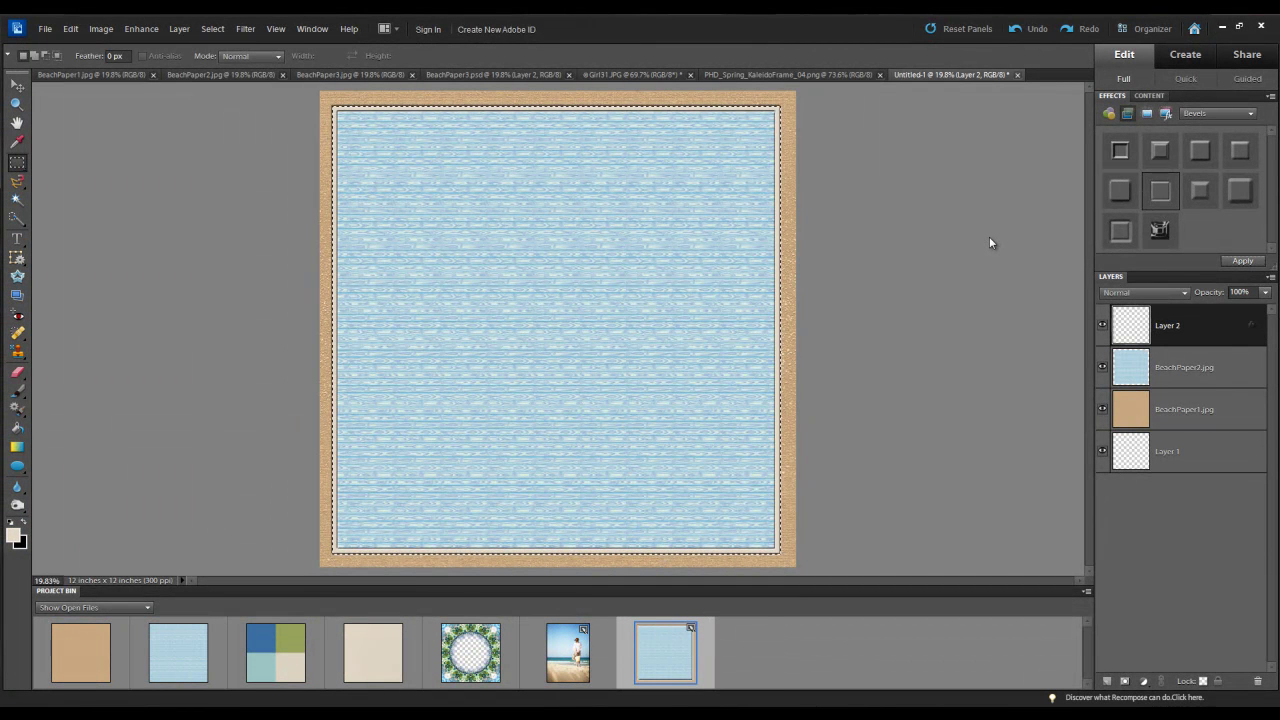
- Deselect, then nudge the border layer right and back left with the Move tool
key("ctrl+d")
left_click(17, 86)
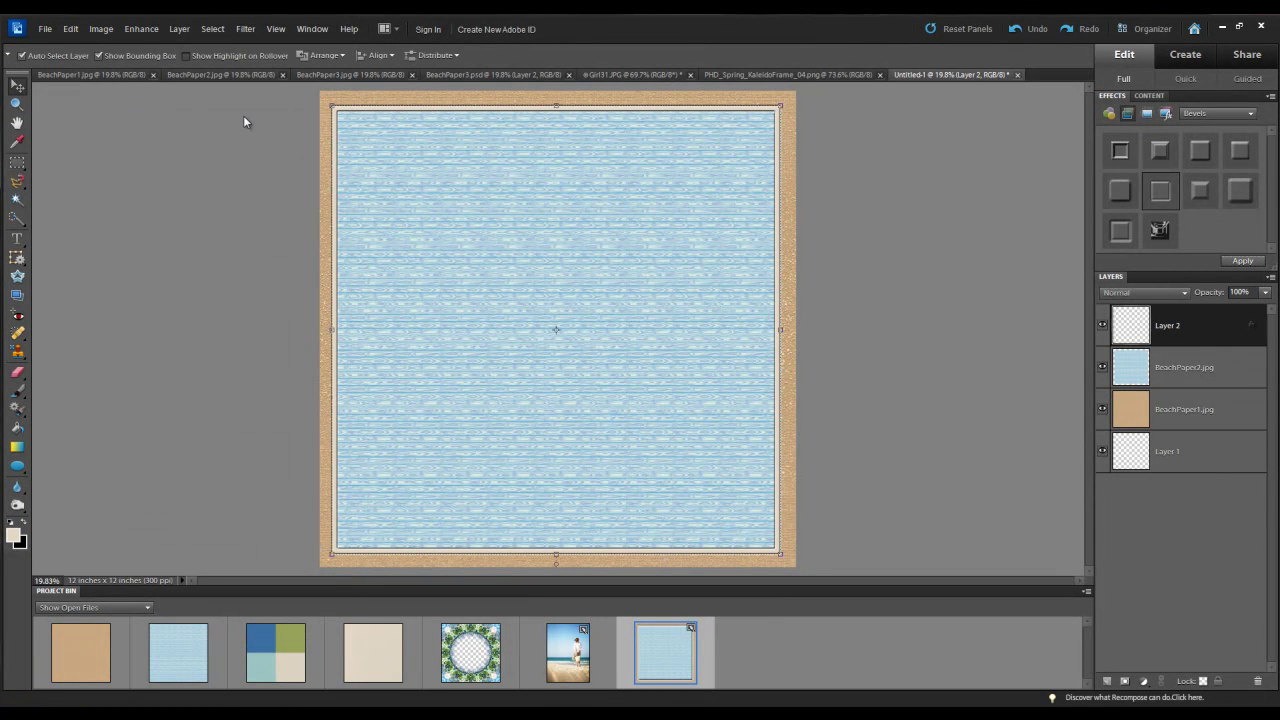
key("Right")
key("Right")
key("Right")
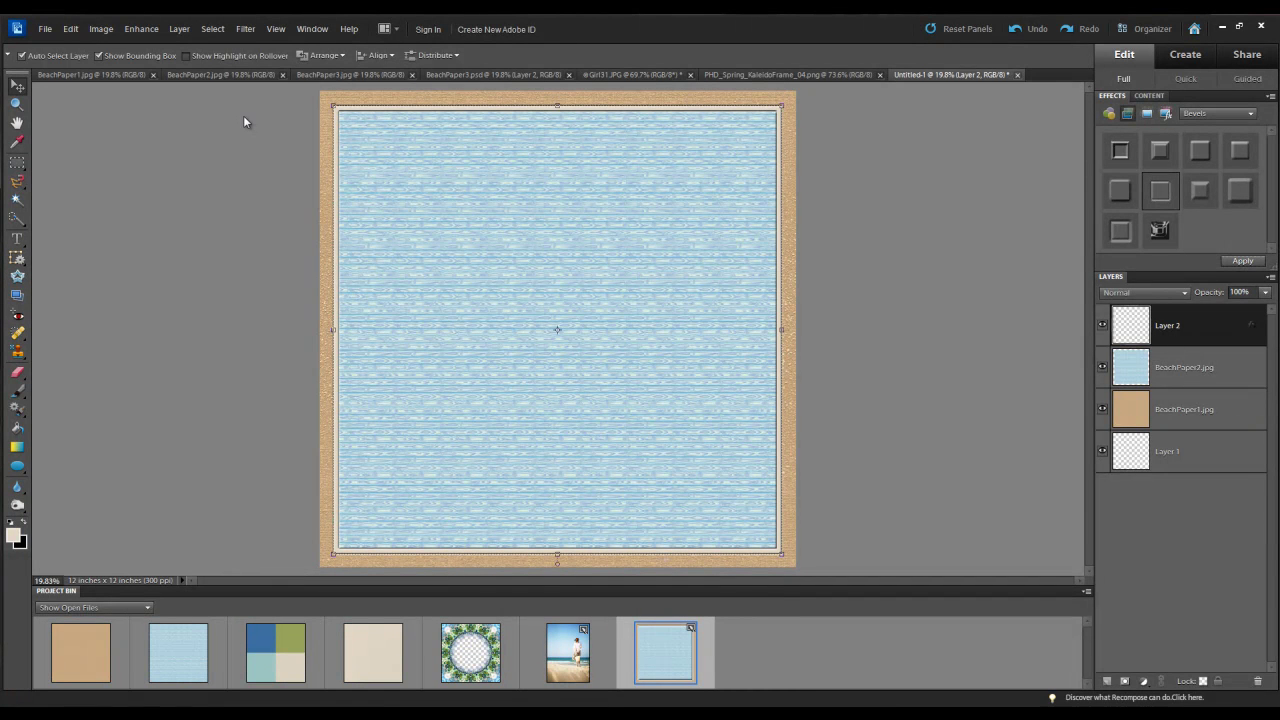
left_click(838, 170)
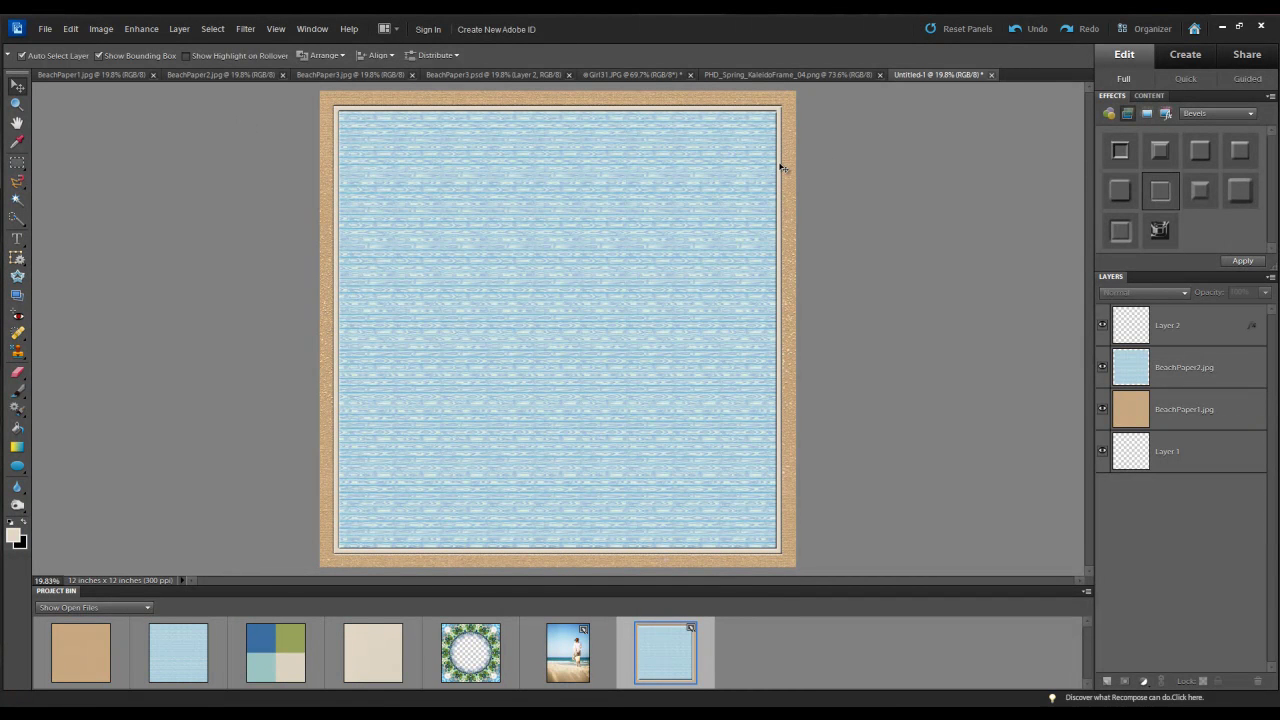
left_click(782, 167)
key("Left")
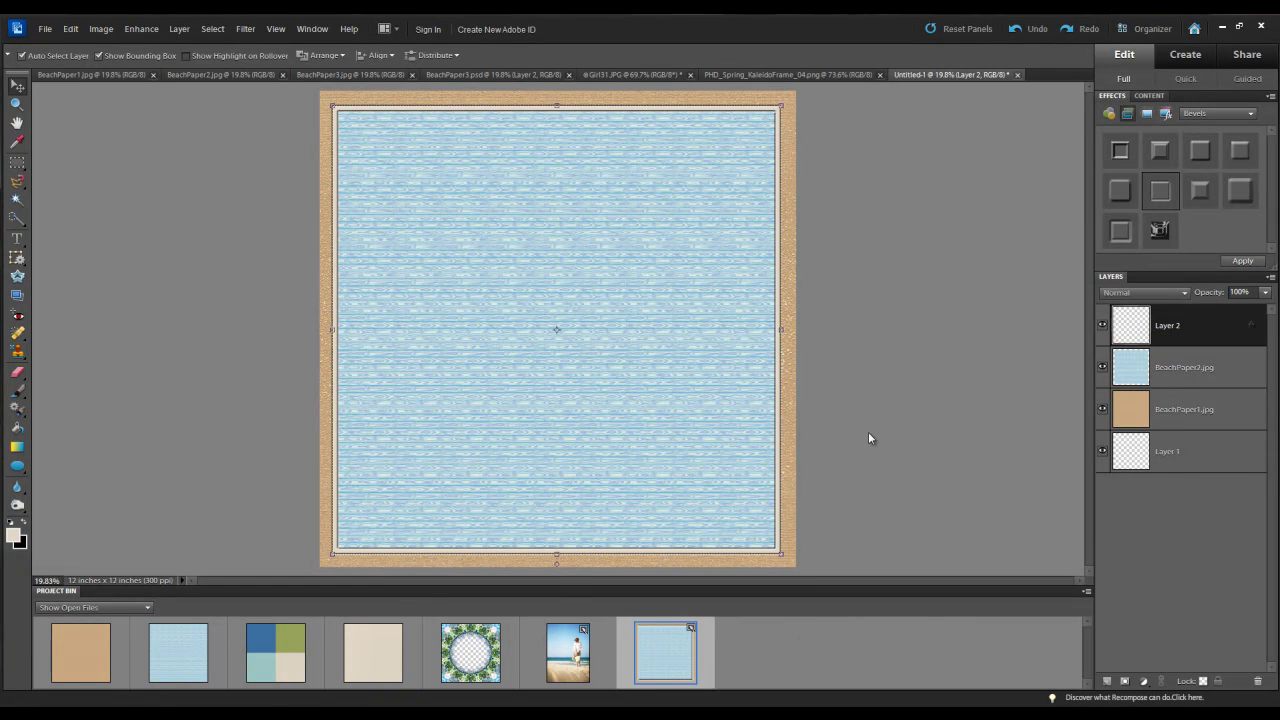
- Add BeachPaper3.jpg centred at 84%, then BeachPaper3.psd scaled to 76.3% on top
left_click_drag(282, 664, 508, 397)
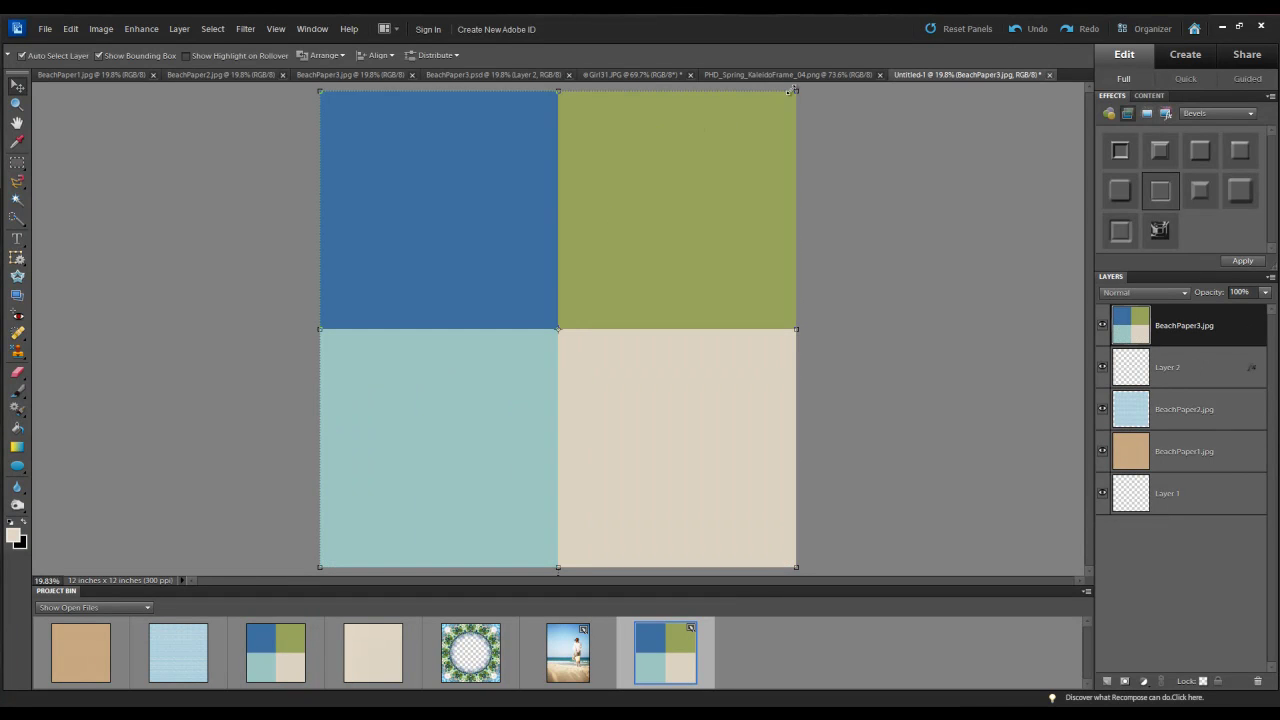
left_click_drag(796, 92, 740, 160)
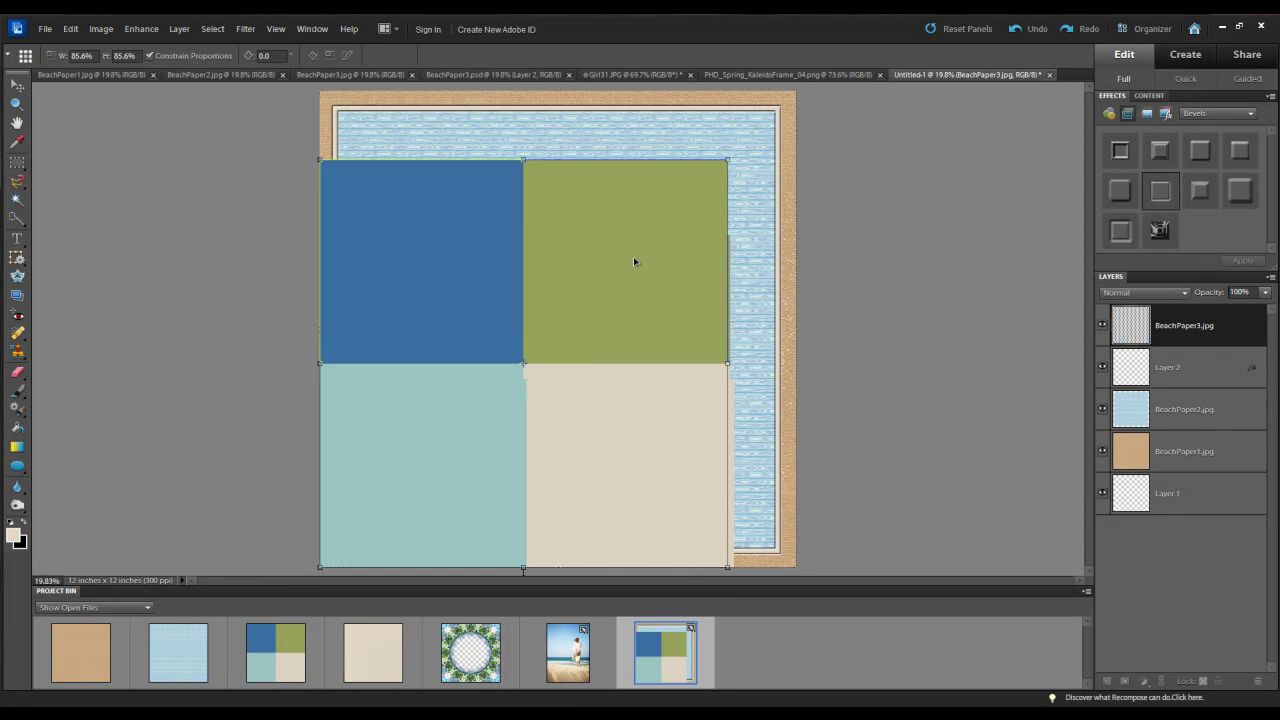
left_click_drag(633, 264, 666, 229)
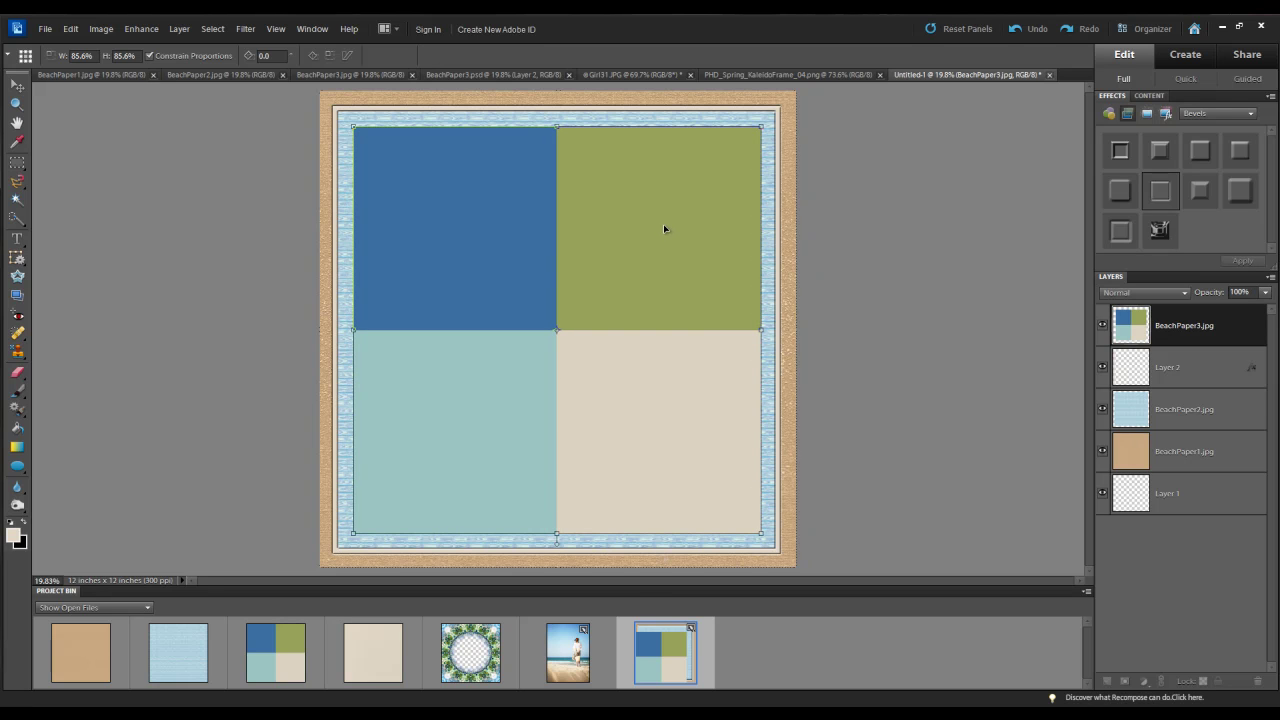
left_click_drag(762, 126, 757, 130)
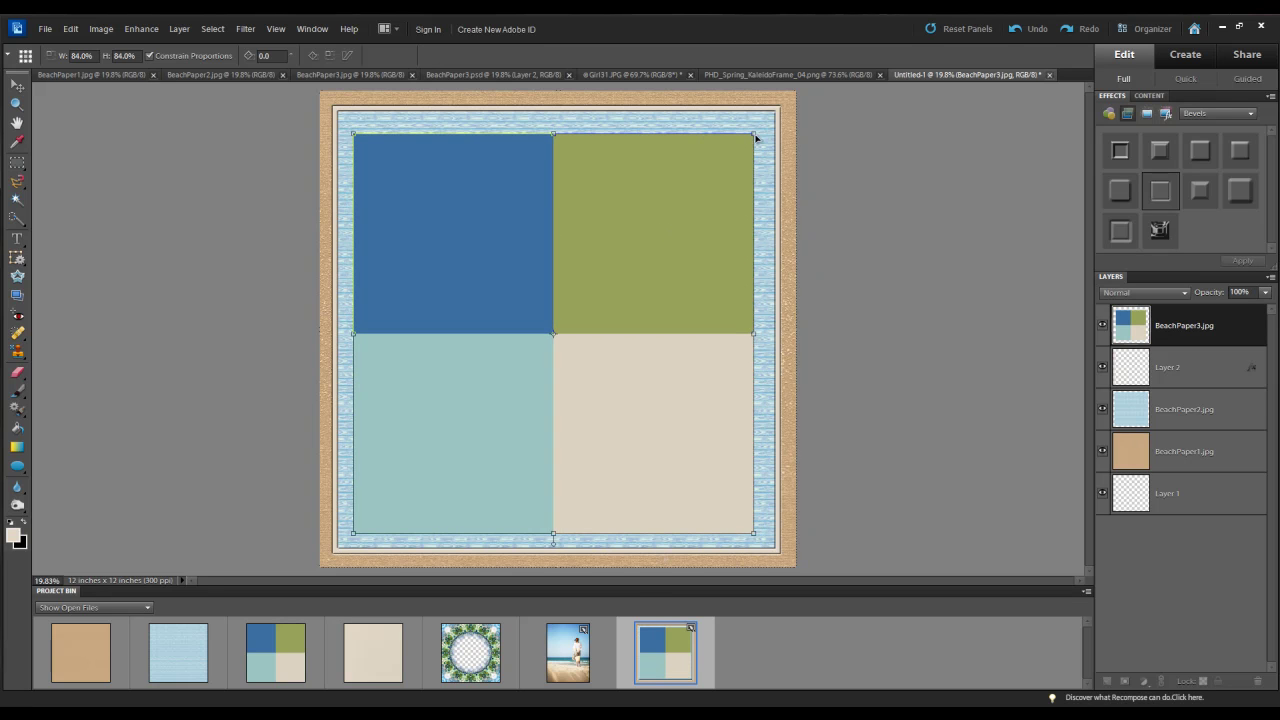
key("Return")
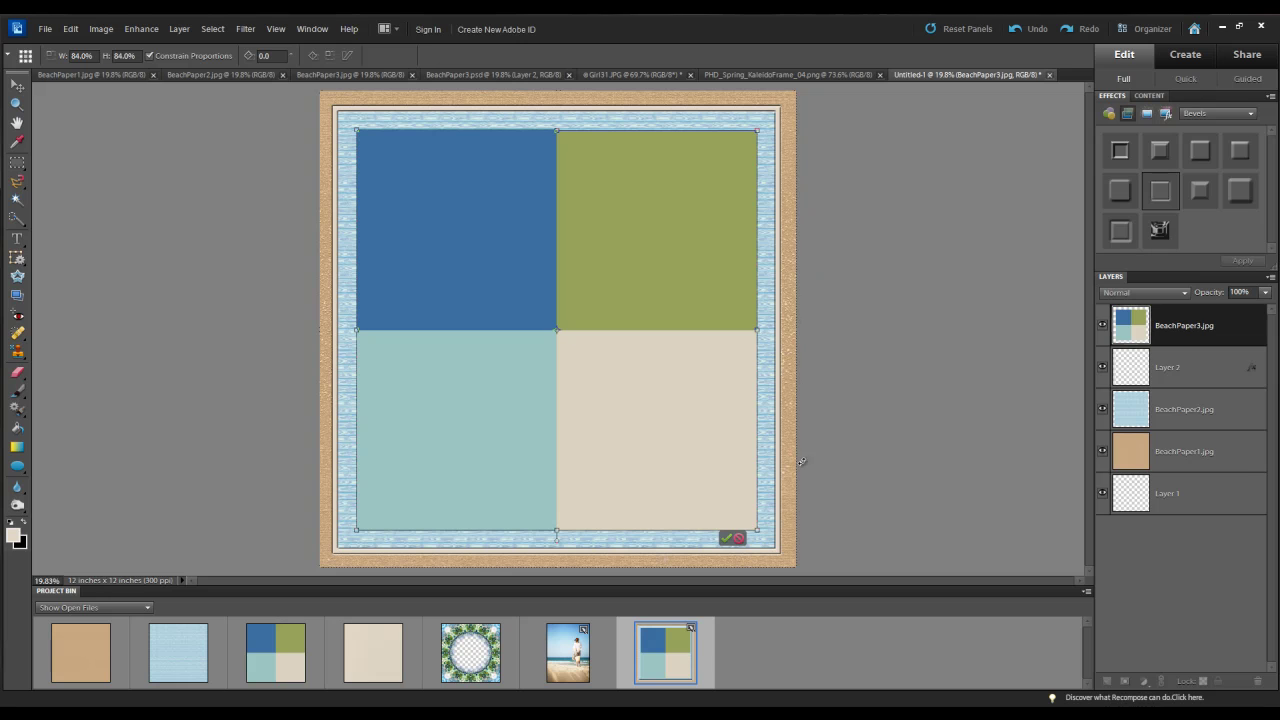
left_click(740, 538)
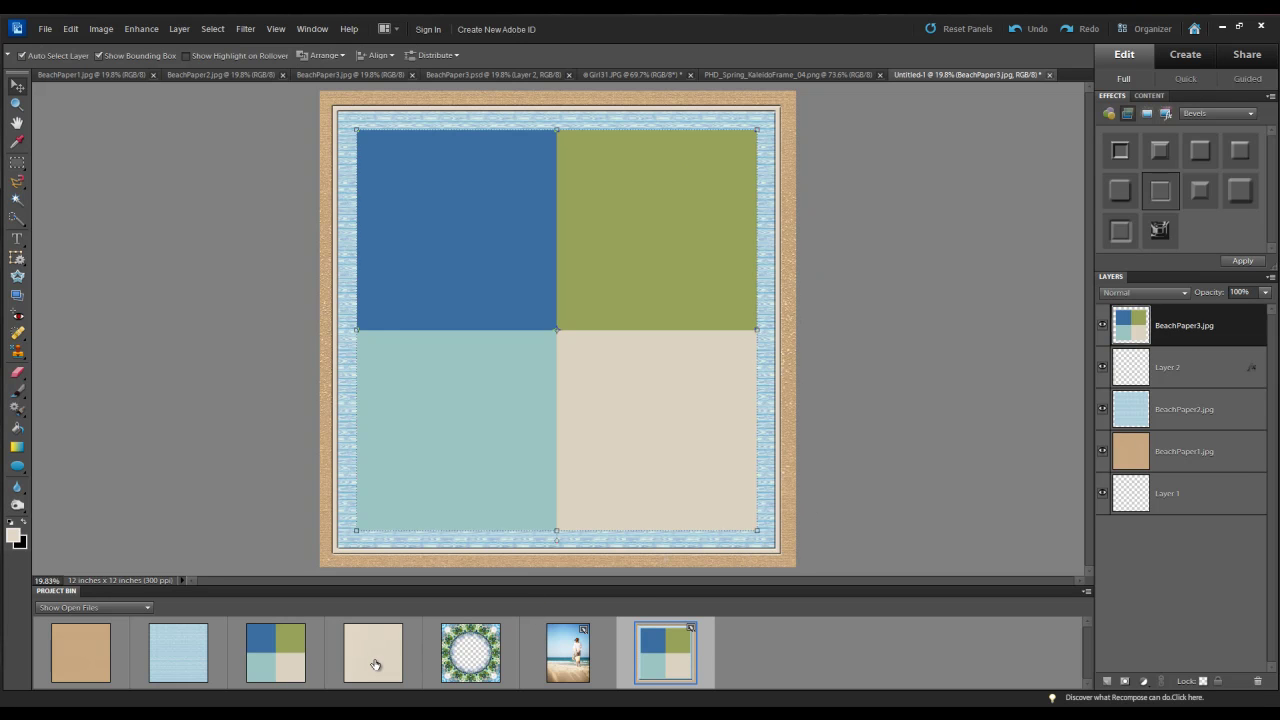
left_click_drag(375, 665, 667, 217)
left_click_drag(796, 92, 642, 244)
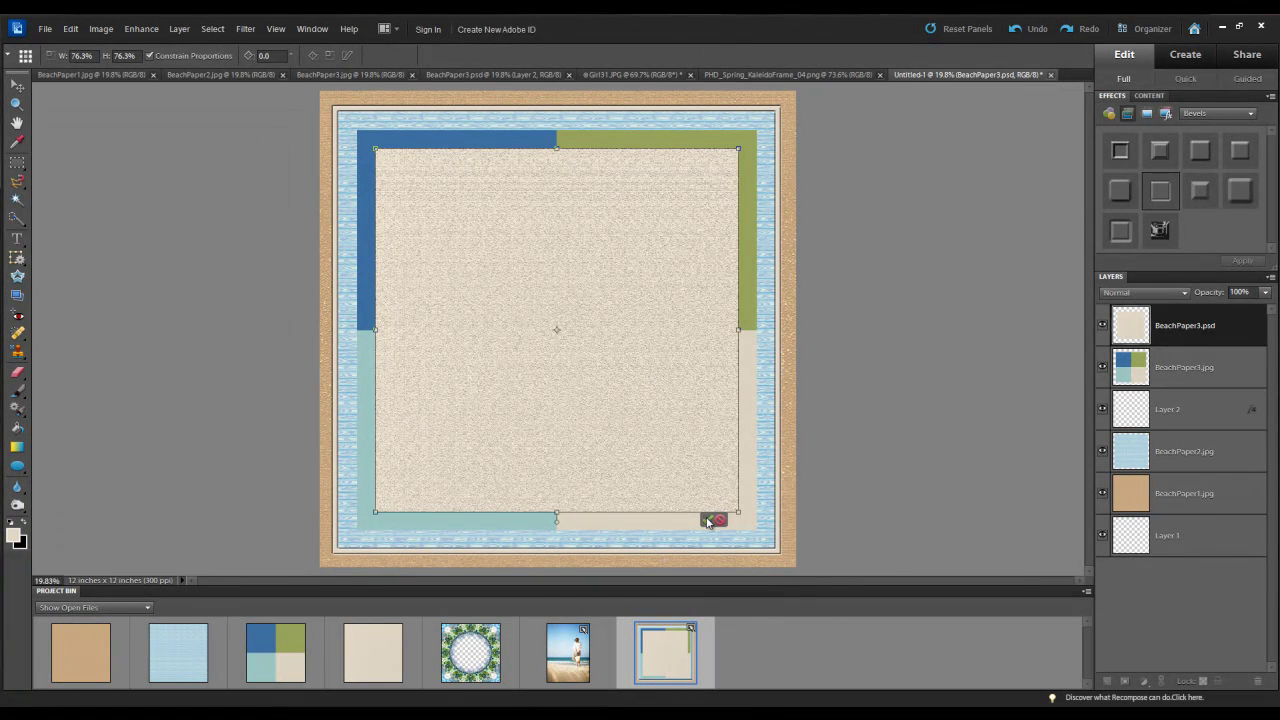
- Commit the beige paper's size, then test-resize the kaleidoscope frame back to its original width
left_click(707, 520)
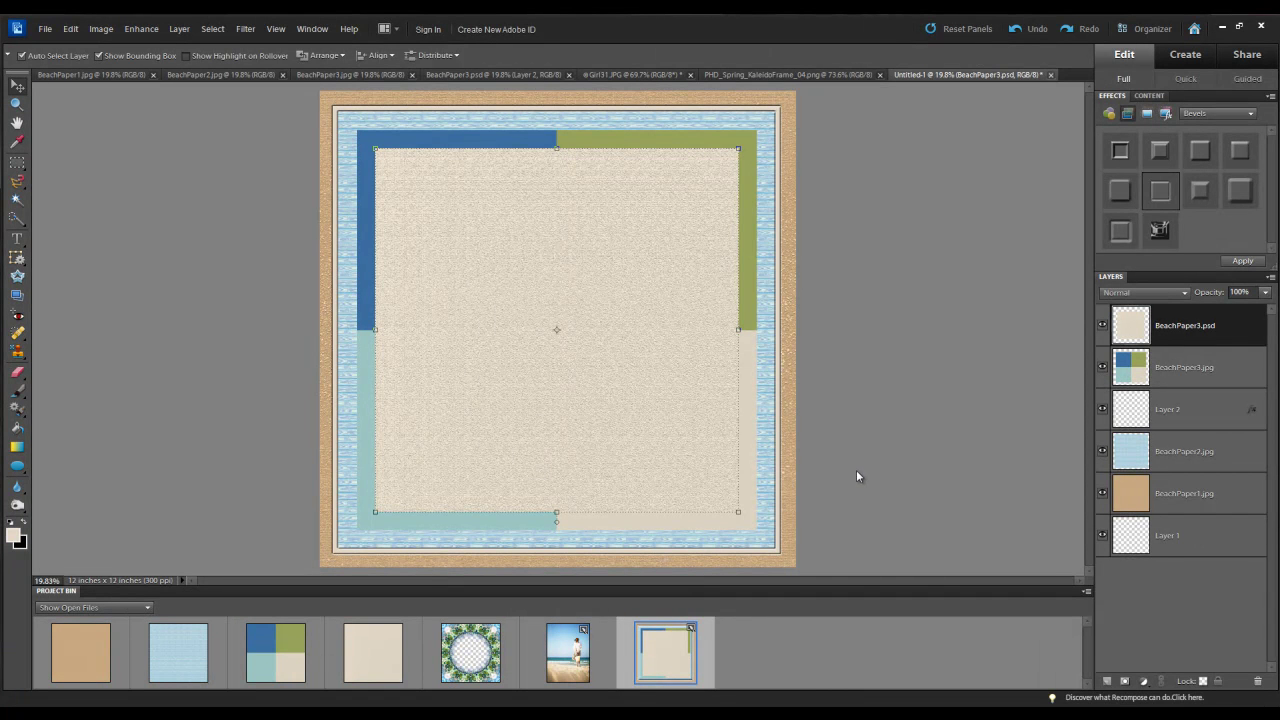
left_click(476, 654)
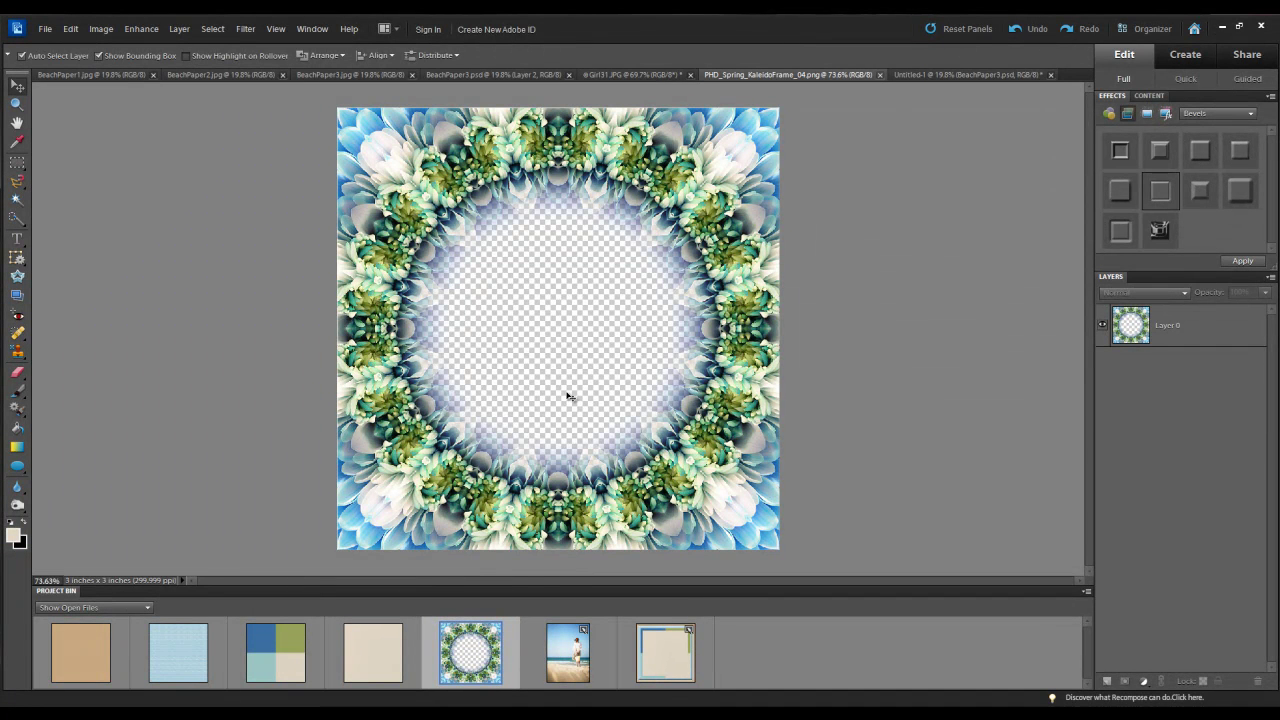
left_click(740, 374)
left_click_drag(778, 330, 681, 330)
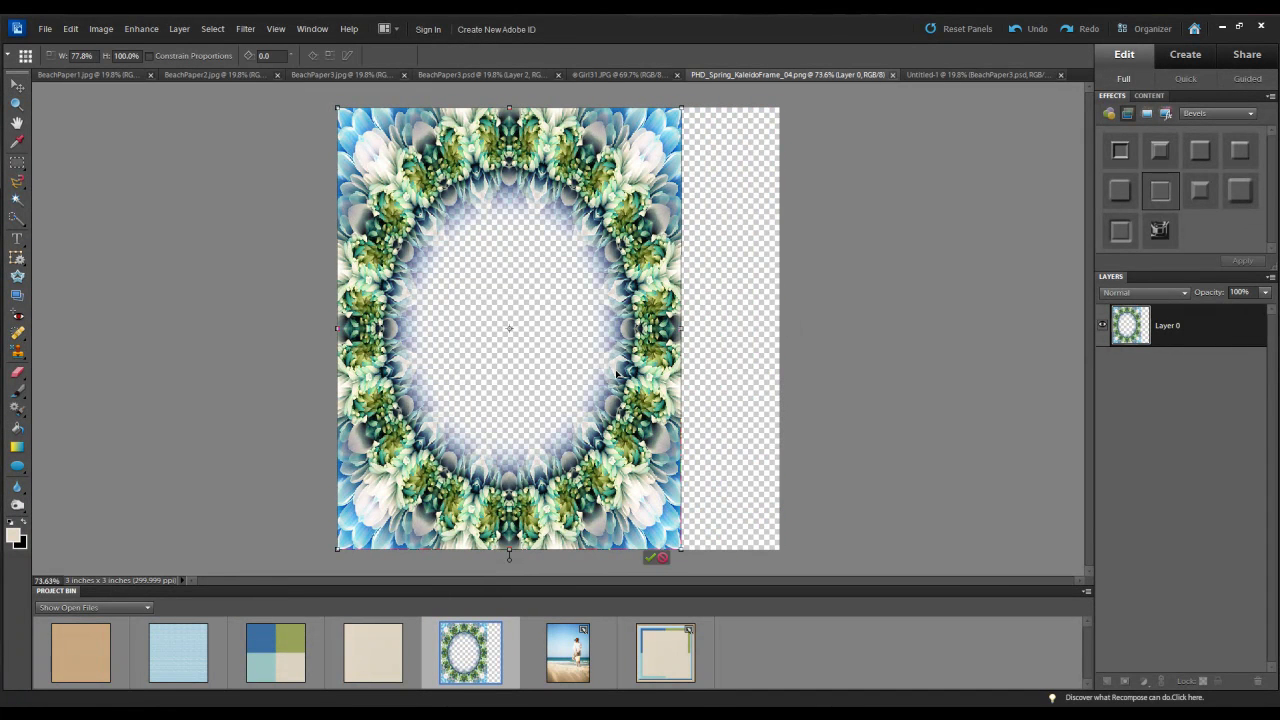
left_click_drag(681, 330, 778, 327)
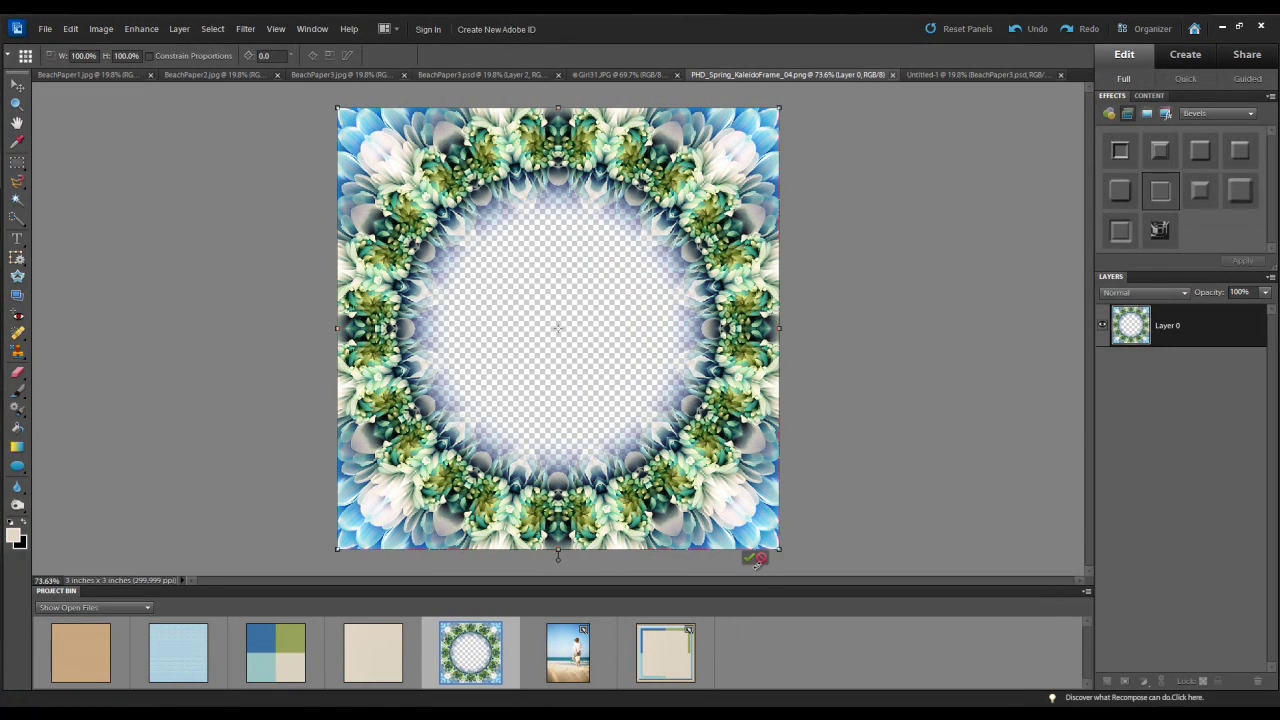
left_click(761, 560)
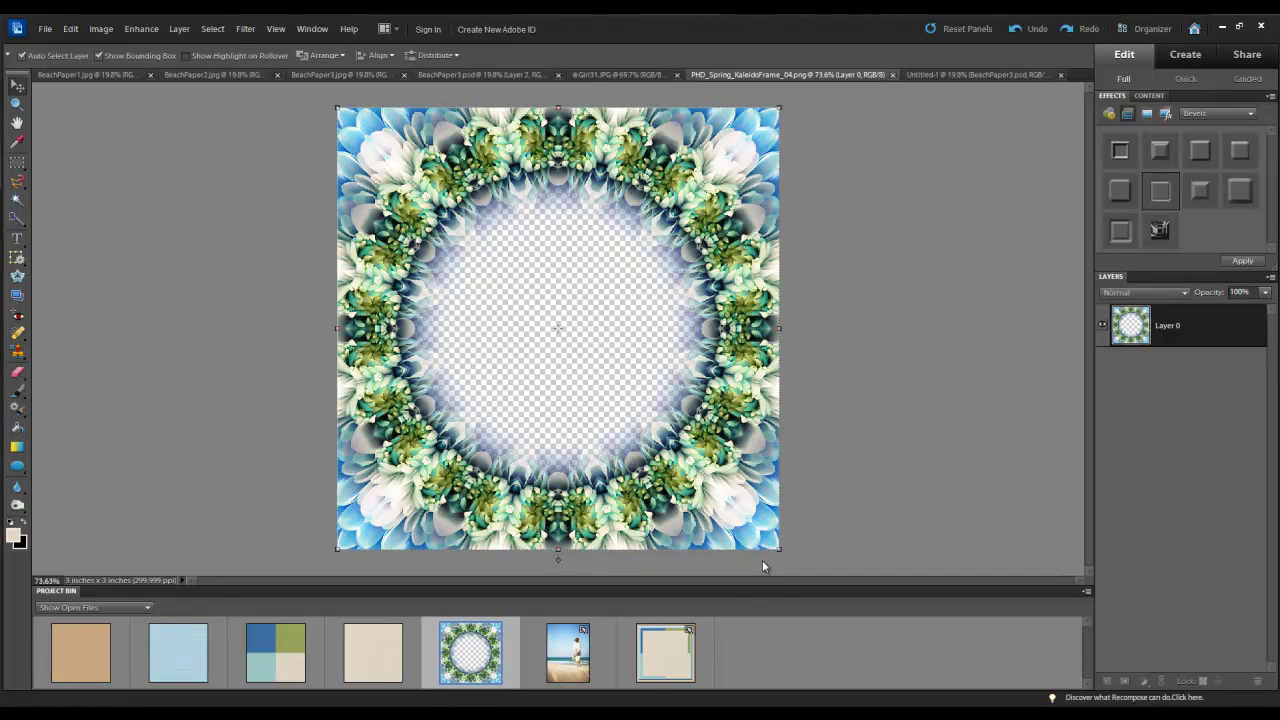
- Convert Girl31.JPG's locked Background into editable Layer 0
left_click(575, 655)
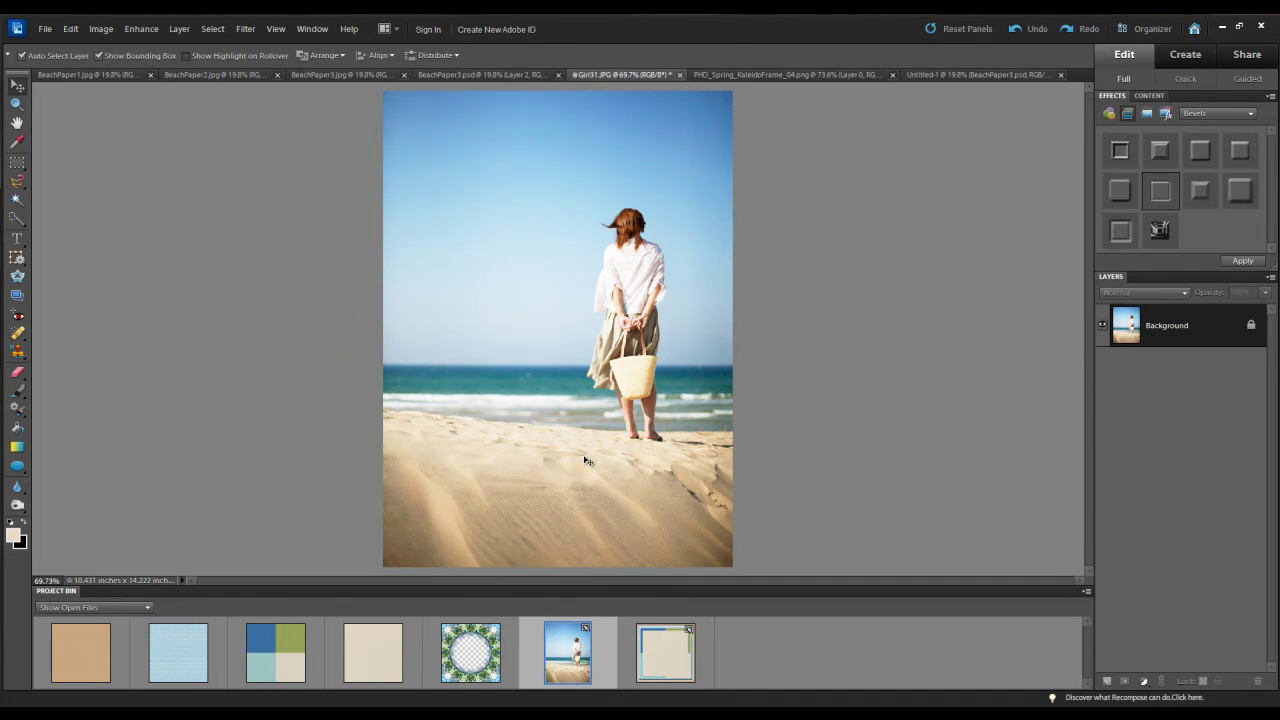
double_click(1252, 329)
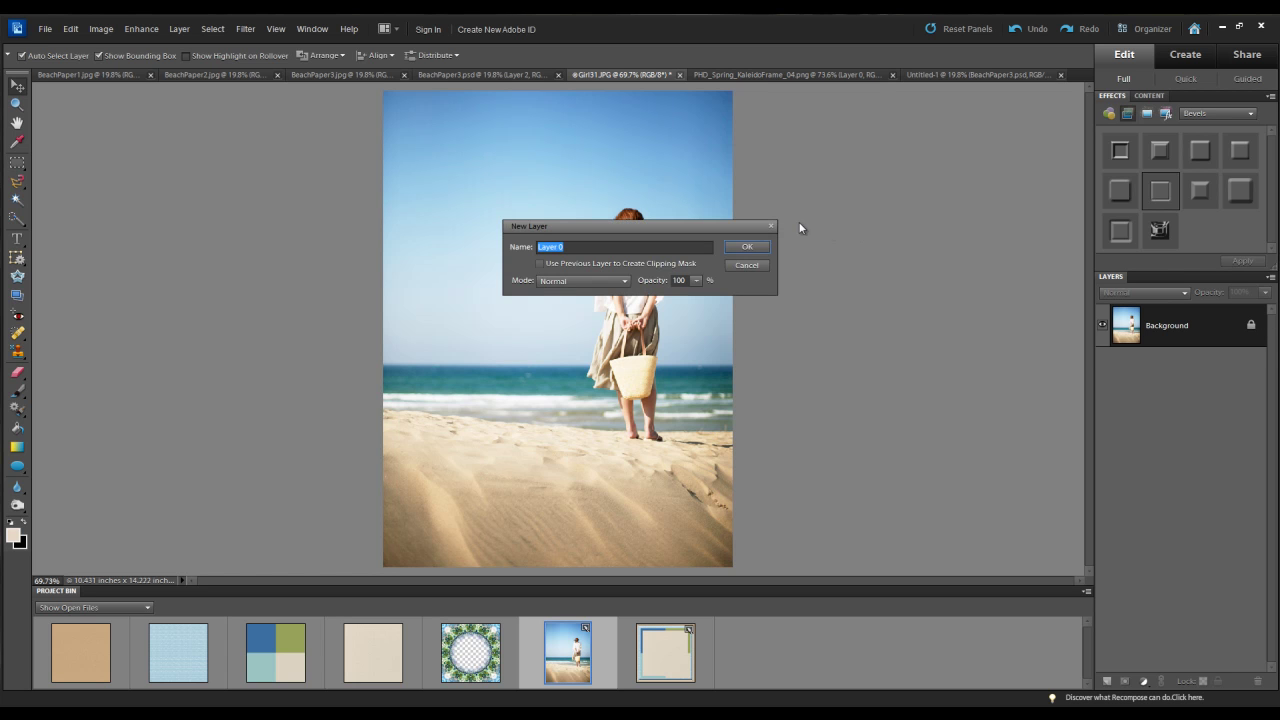
left_click(748, 248)
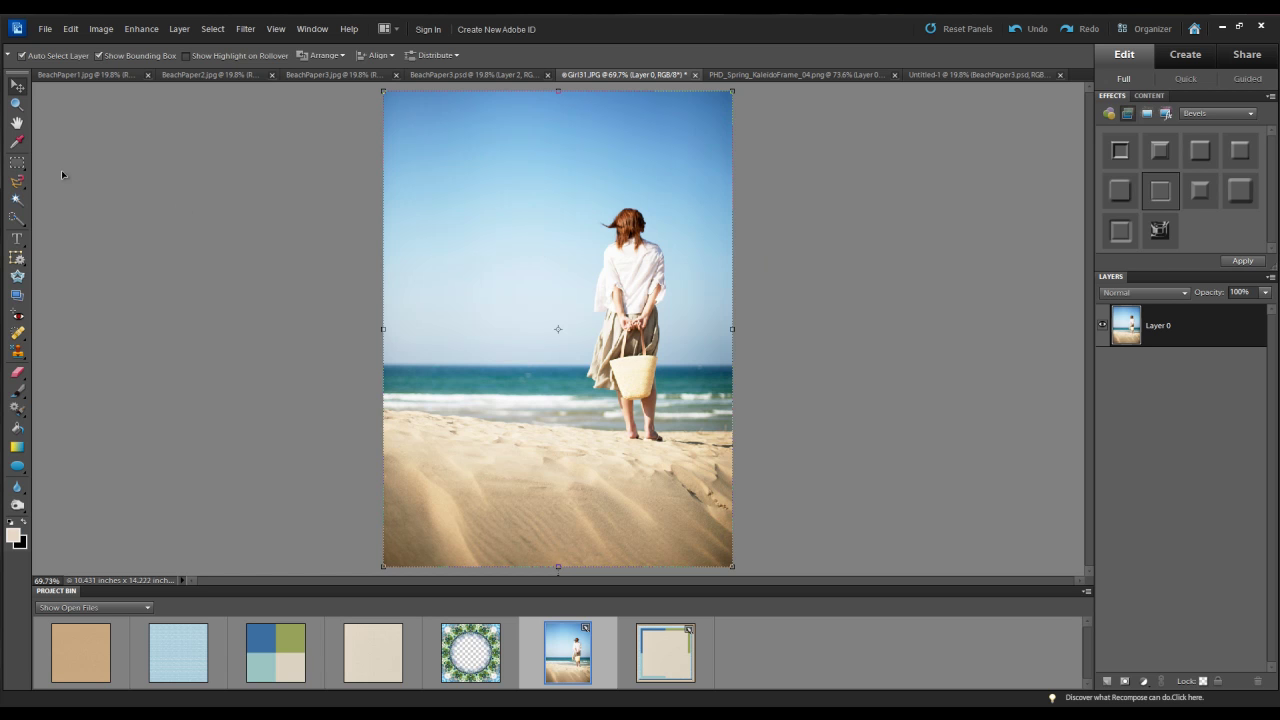
- Crop the photo to a 9.486-inch square selection around the girl
left_click(16, 164)
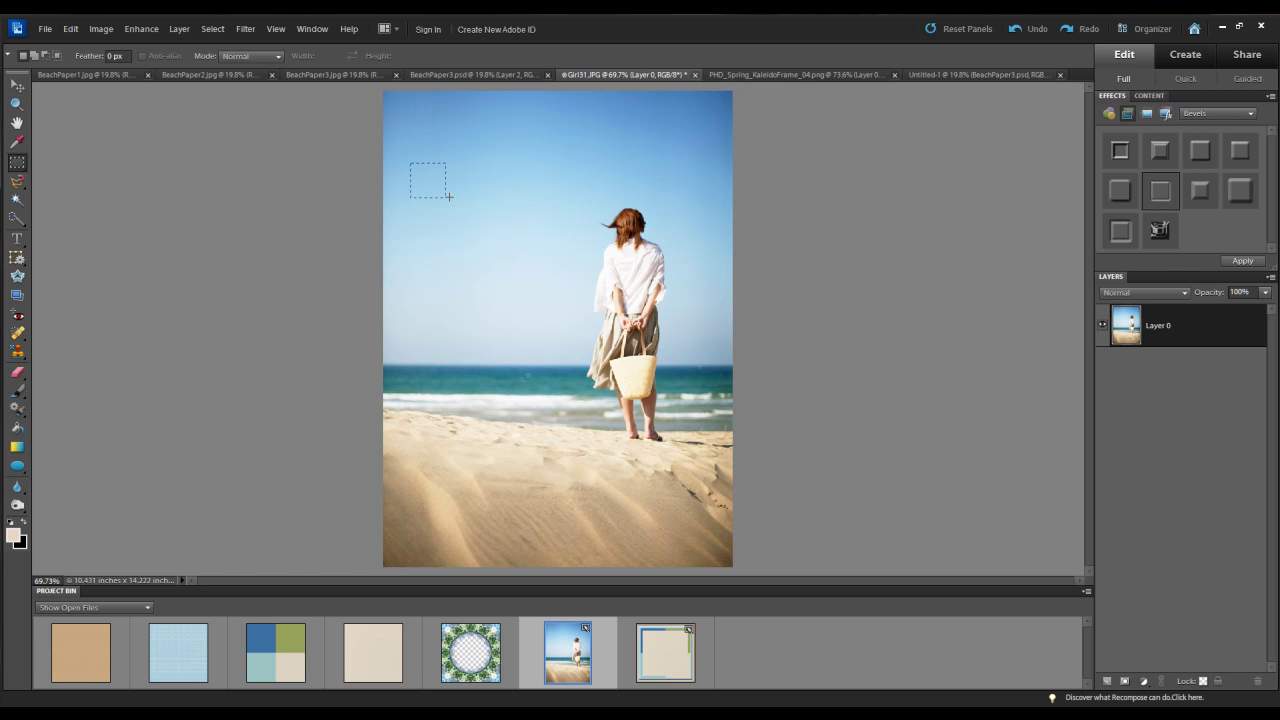
left_click_drag(463, 218, 729, 480)
mouse_move(644, 388)
left_mouse_down()
mouse_move(630, 378)
mouse_move(628, 400)
mouse_move(629, 376)
mouse_move(628, 390)
left_mouse_up()
left_click(104, 30)
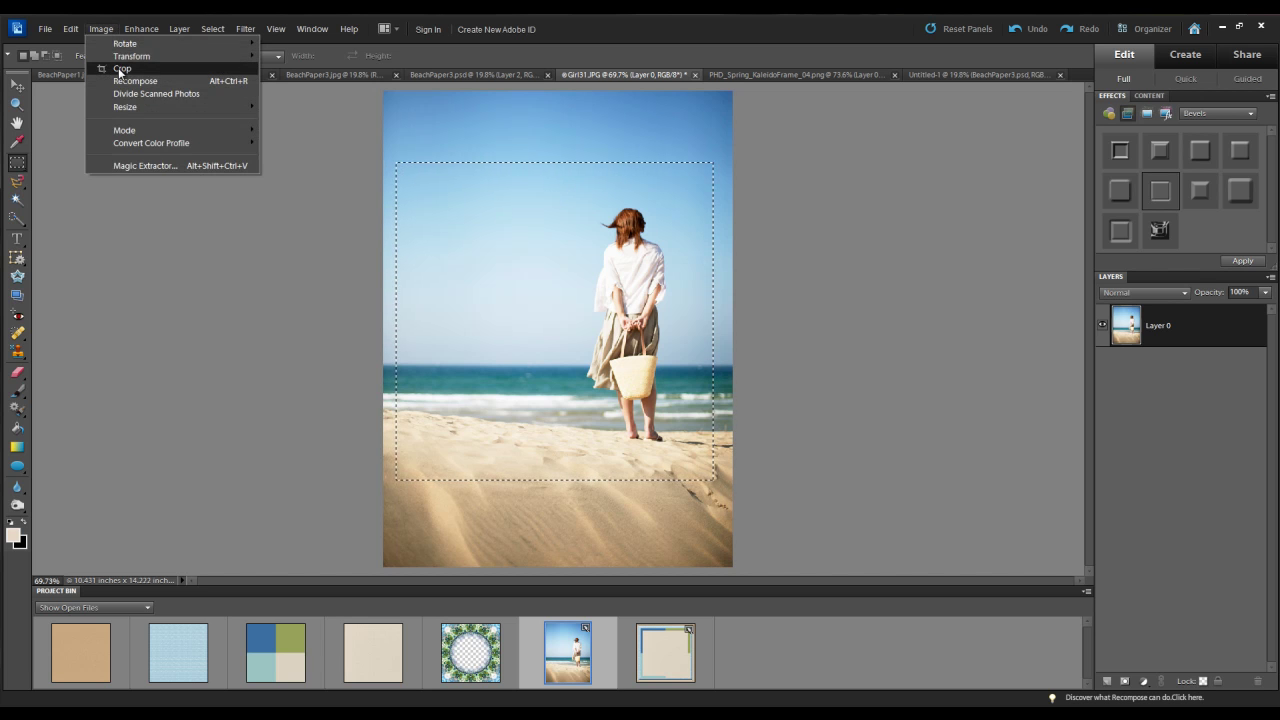
left_click(119, 73)
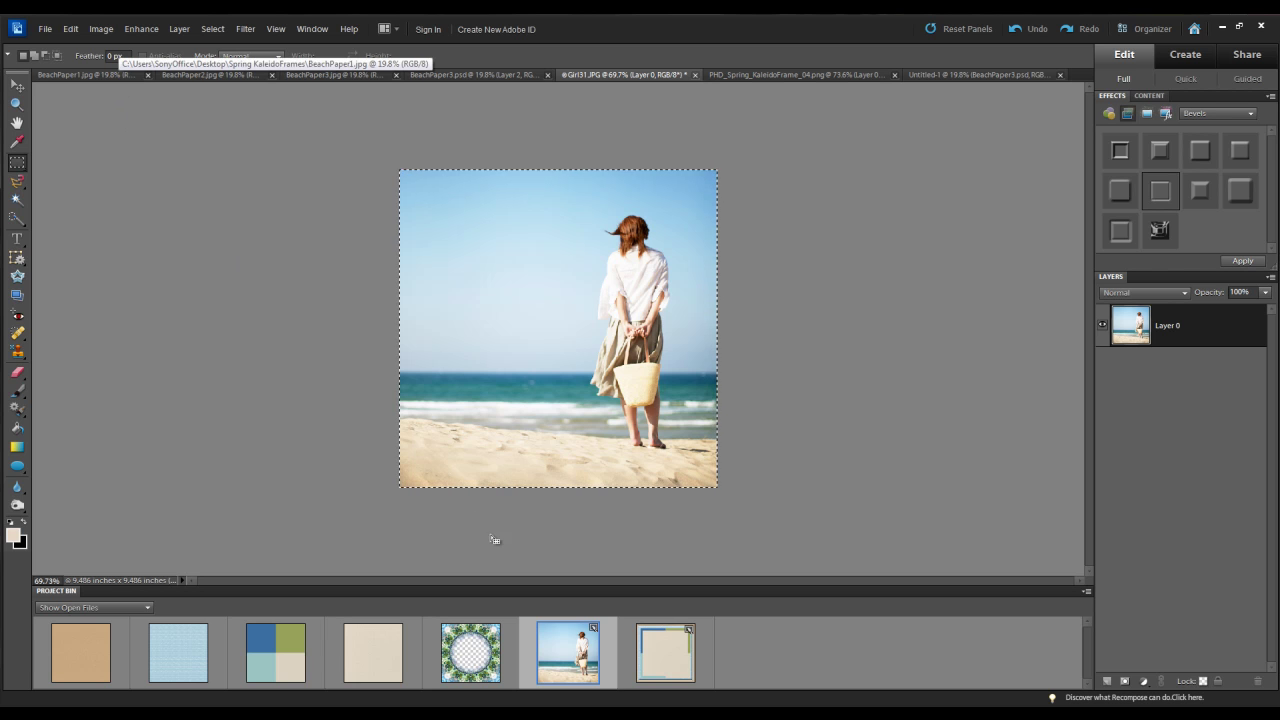
- Drop the cropped Girl31.JPG and the kaleidoscope frame onto Untitled-1
left_click(662, 657)
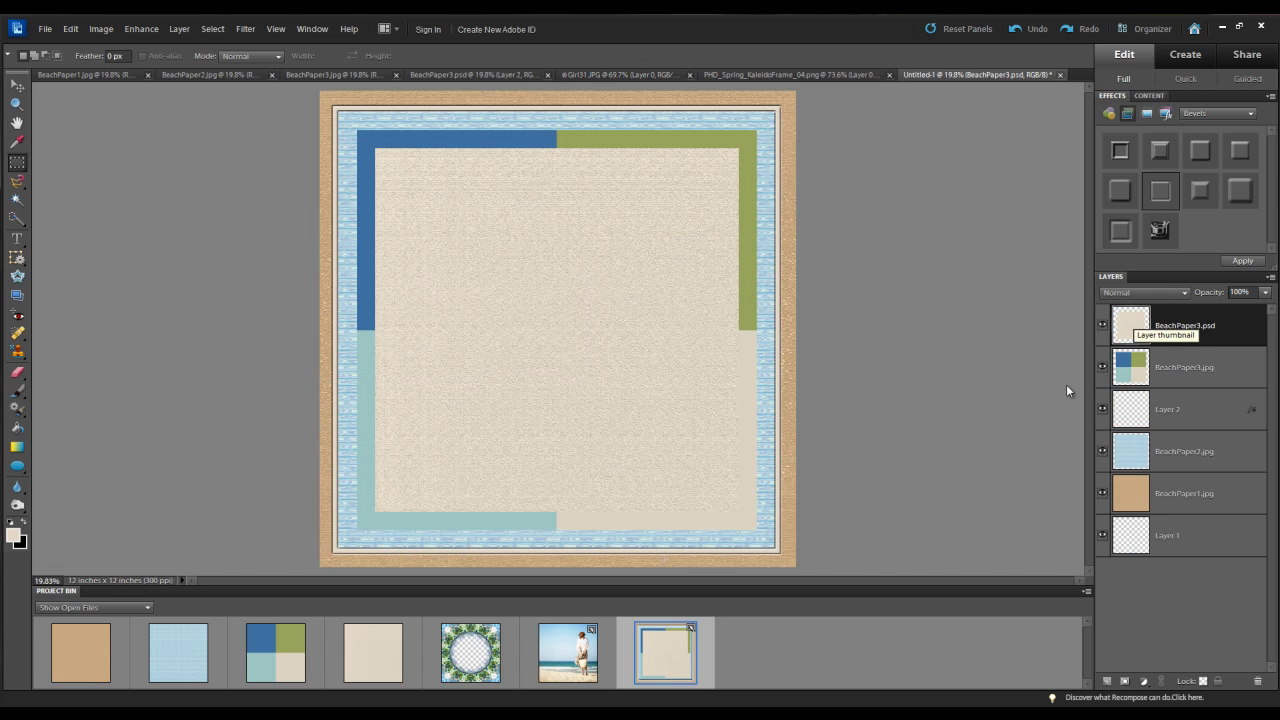
left_click_drag(570, 658, 557, 318)
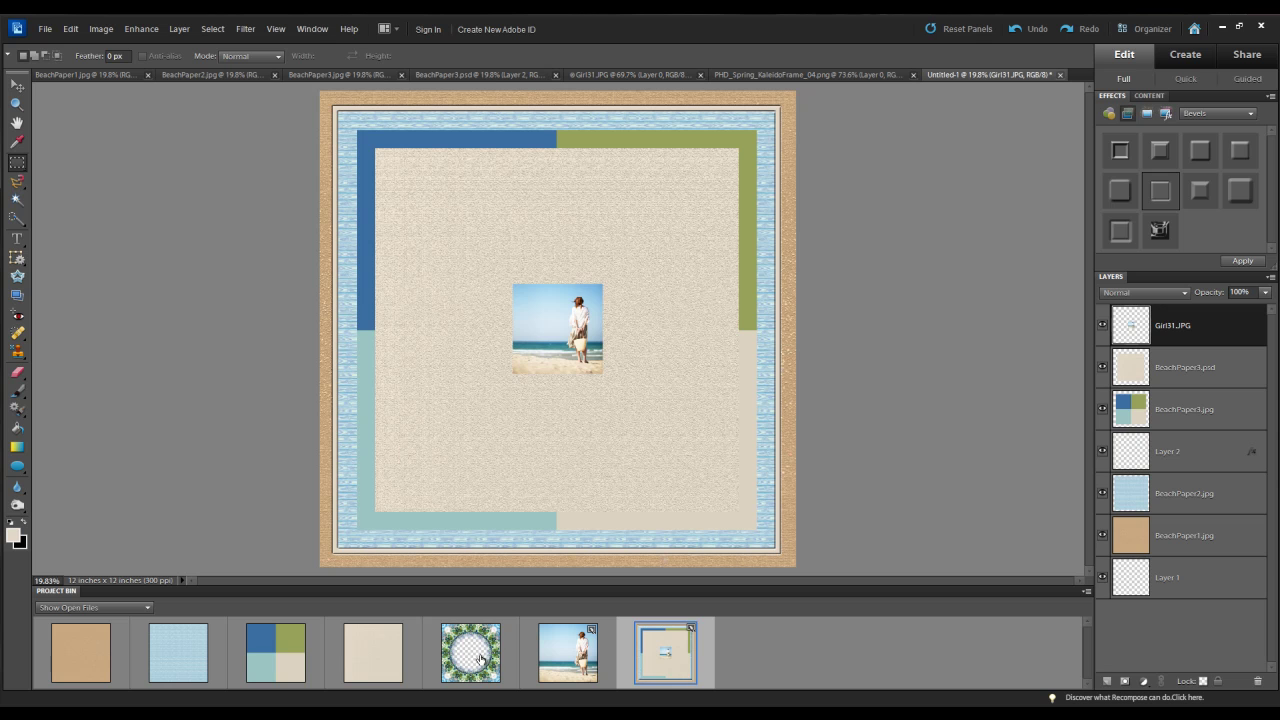
left_click_drag(479, 658, 530, 328)
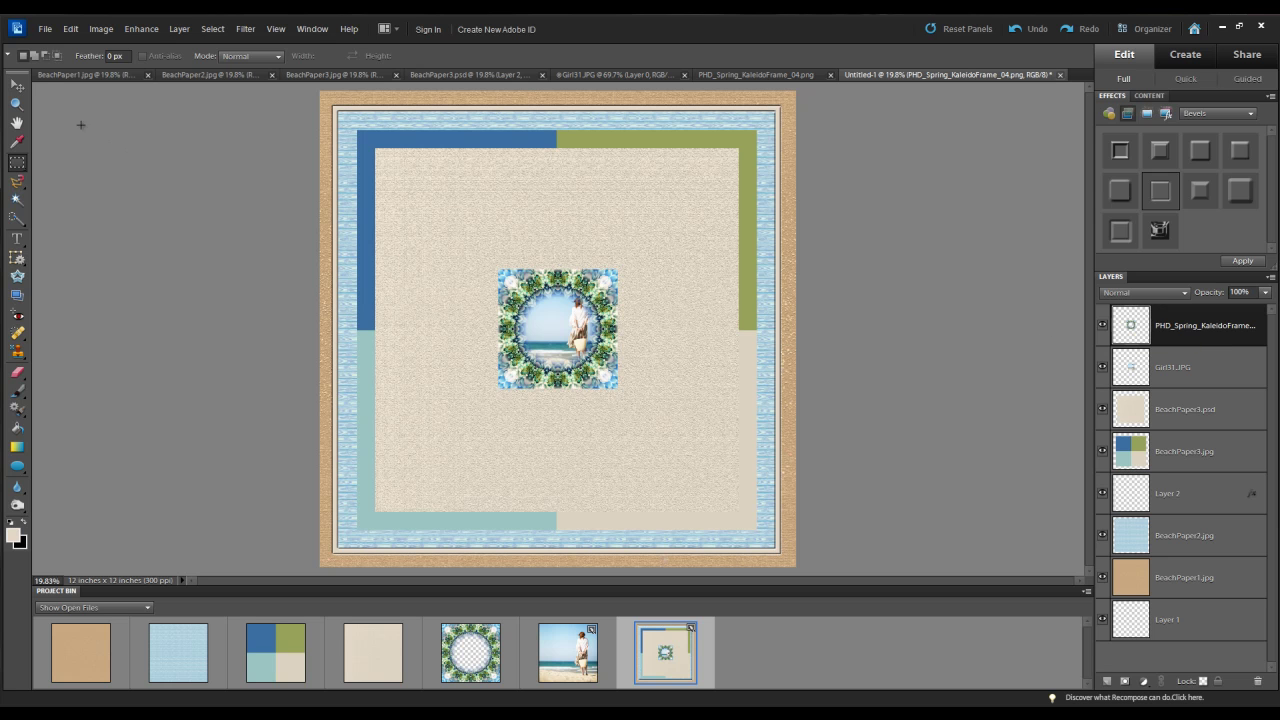
- Enlarge the kaleidoscope frame to 285.6% over the beige paper
left_click(19, 88)
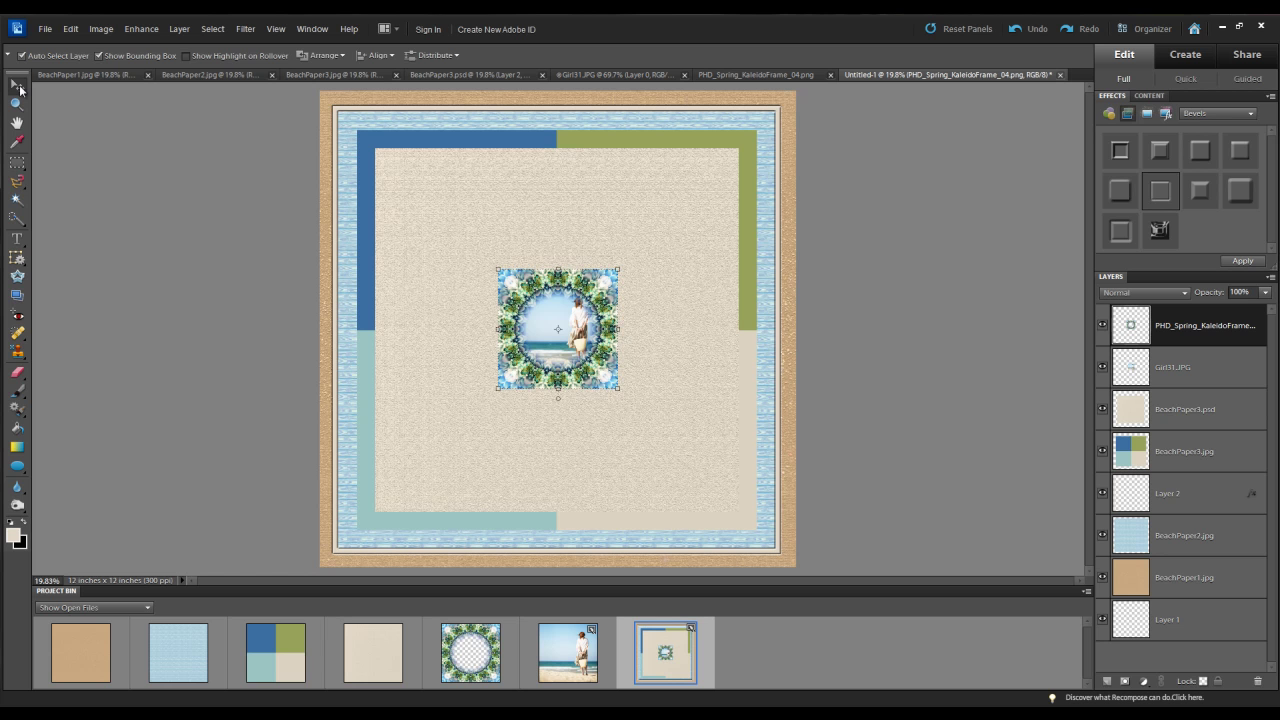
left_click_drag(618, 390, 728, 498)
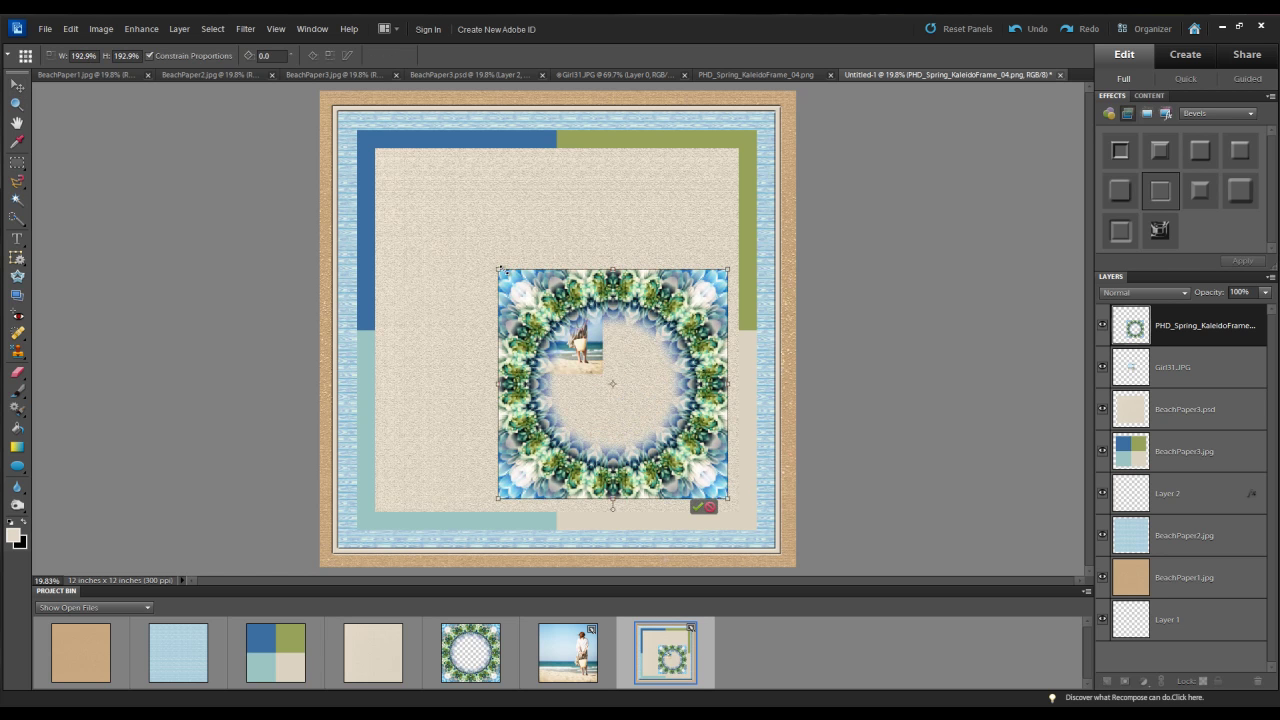
left_click_drag(499, 270, 386, 158)
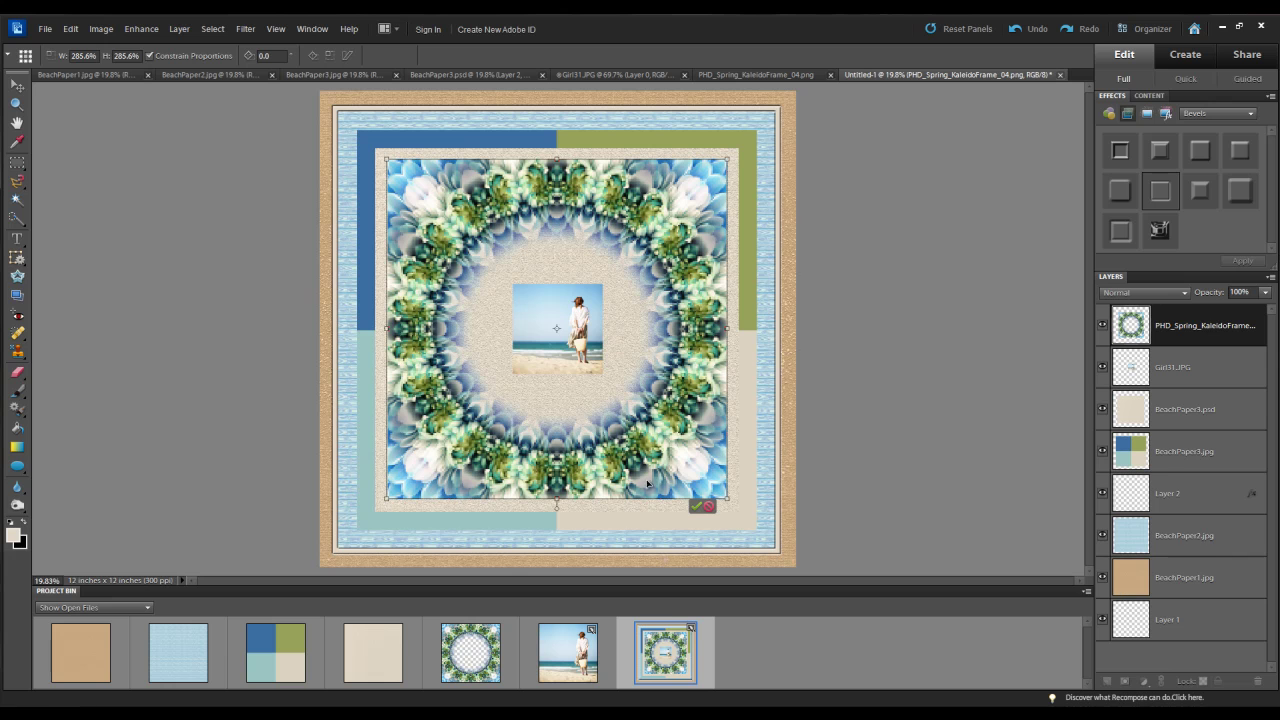
left_click(693, 504)
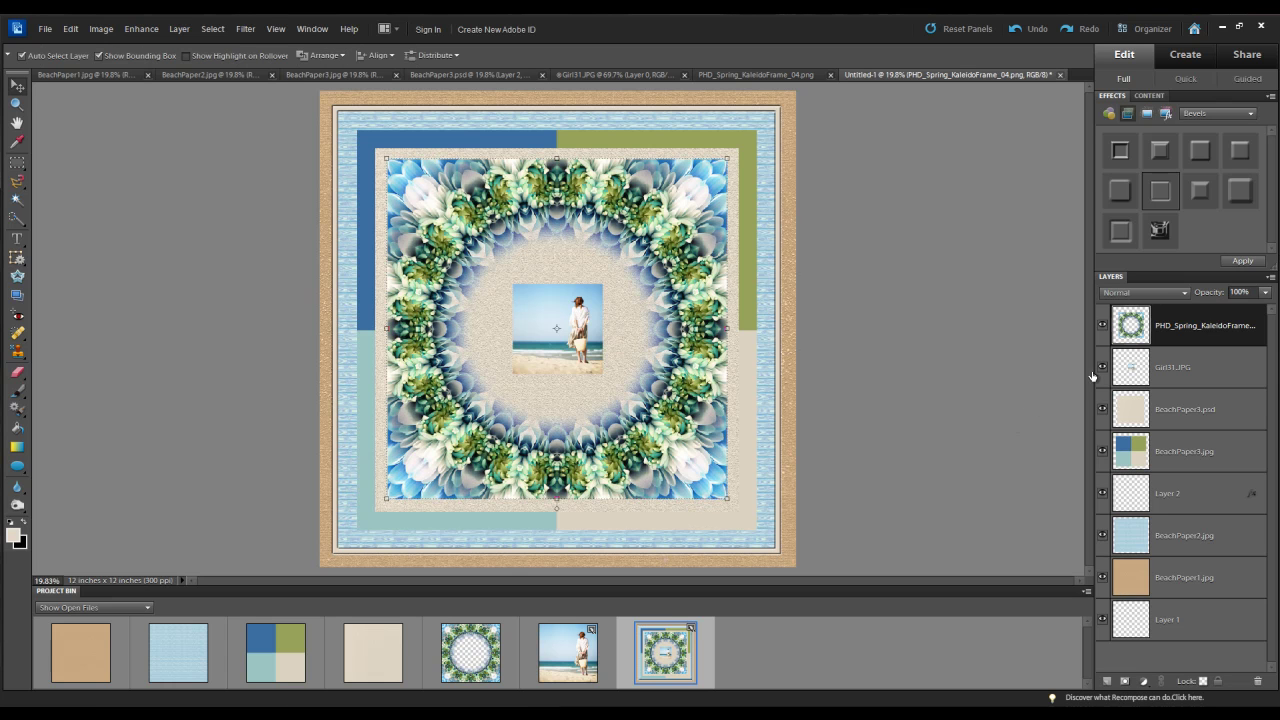
- Enlarge and position the Girl31 photo inside the frame's circular opening
left_click(1131, 369)
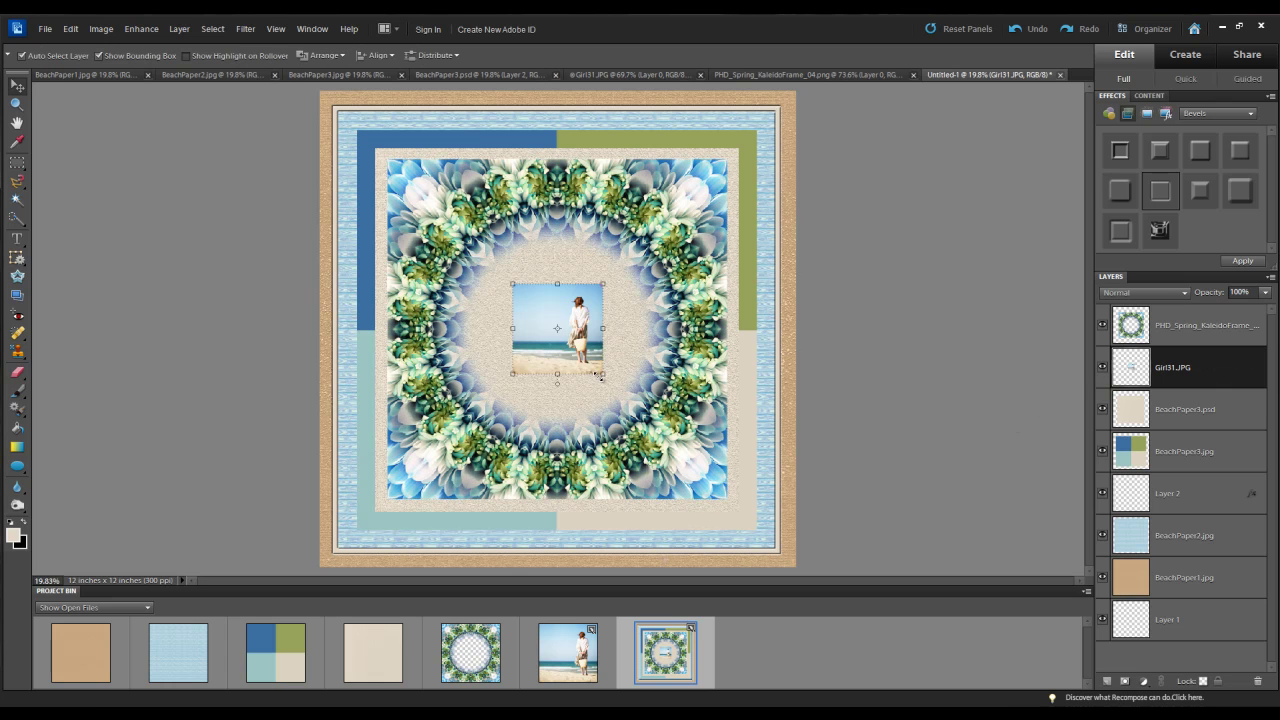
left_click_drag(603, 372, 715, 487)
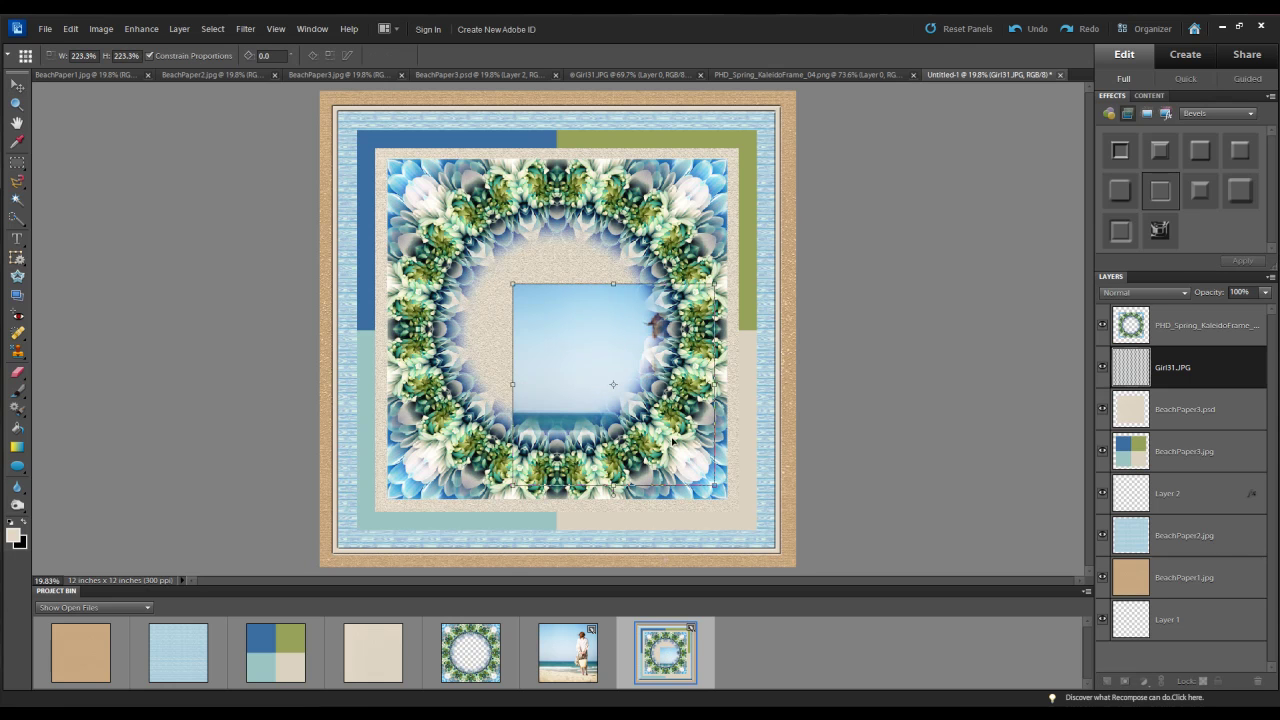
left_click_drag(511, 283, 405, 180)
left_click_drag(565, 267, 563, 265)
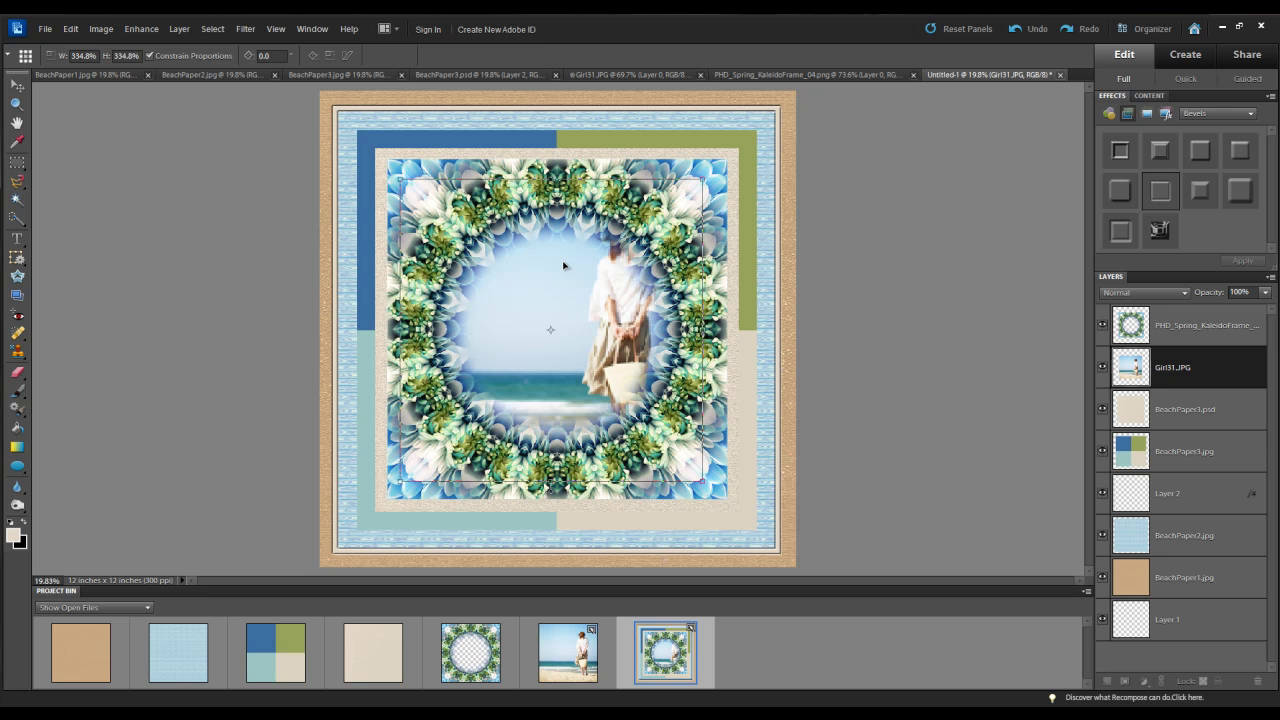
left_click_drag(706, 177, 693, 186)
left_click_drag(603, 274, 614, 267)
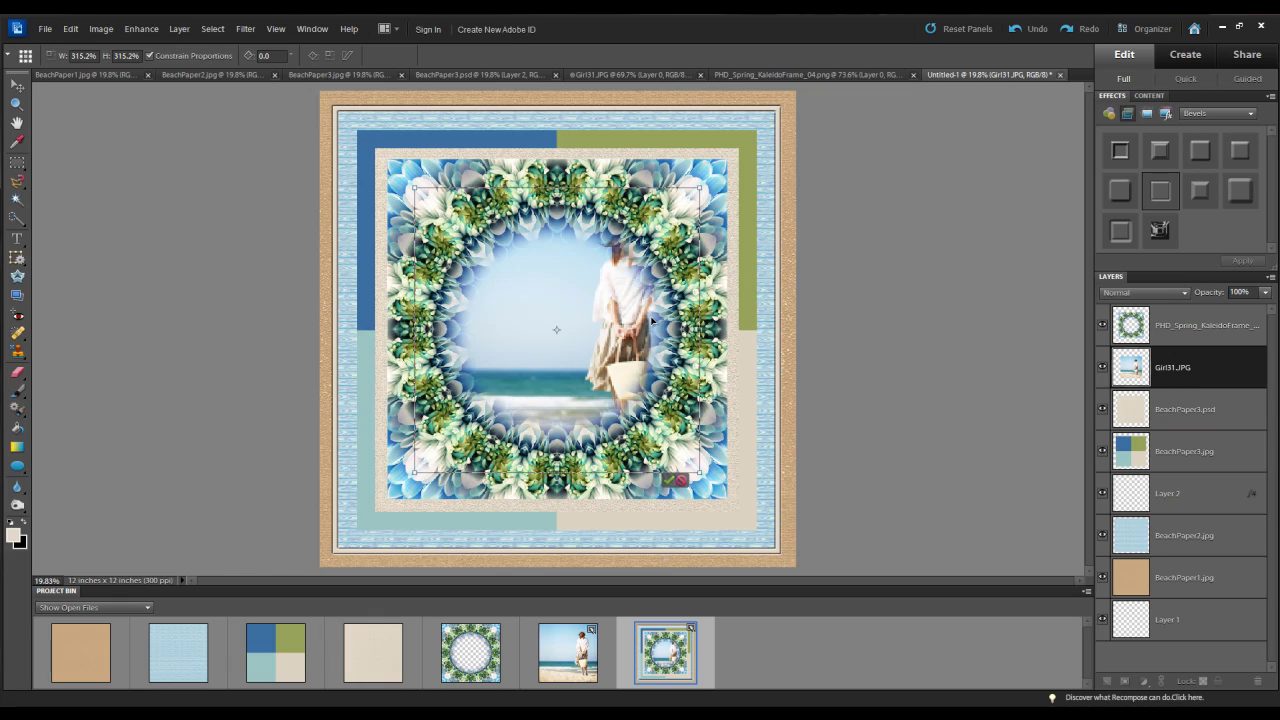
left_click_drag(653, 319, 608, 321)
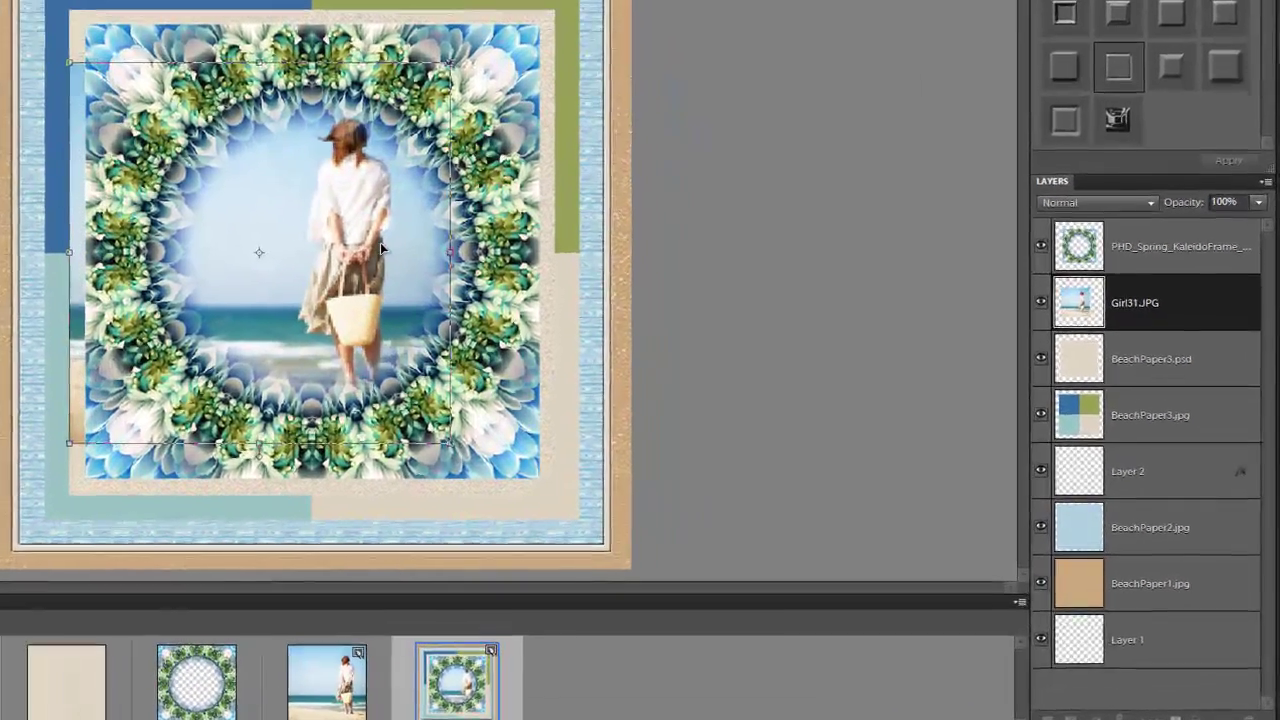
left_click_drag(380, 242, 362, 240)
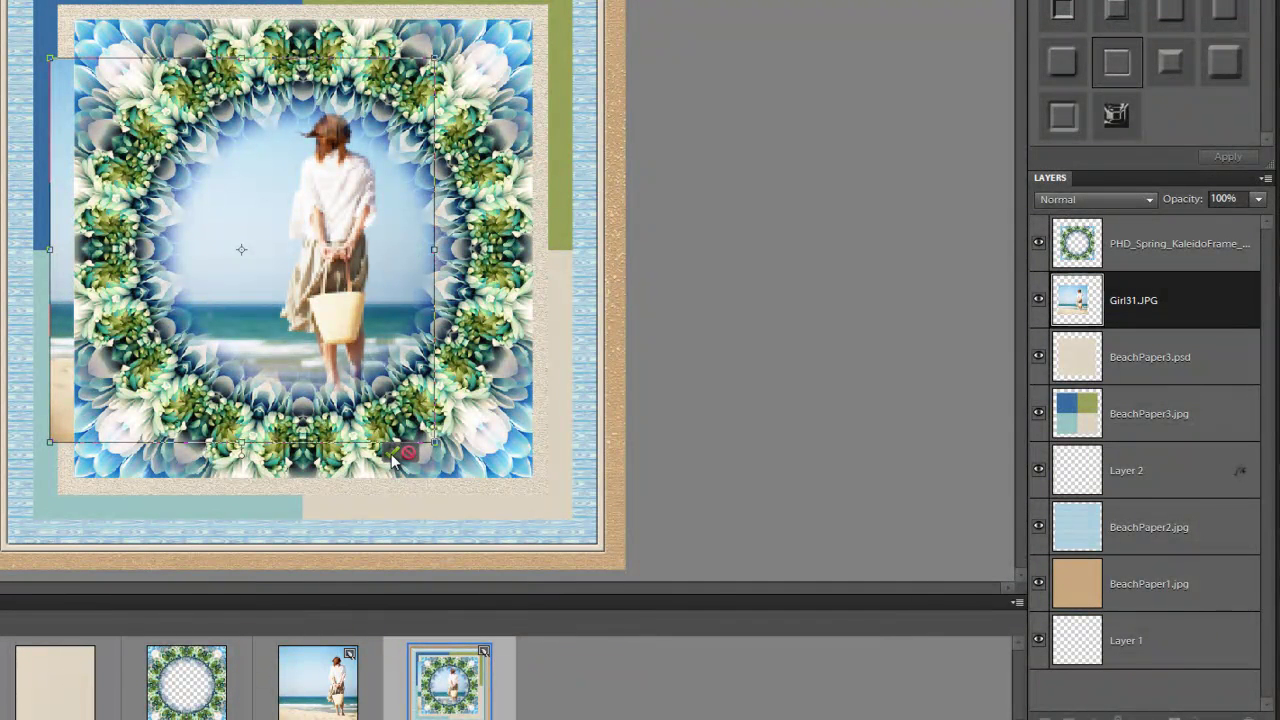
left_click(391, 452)
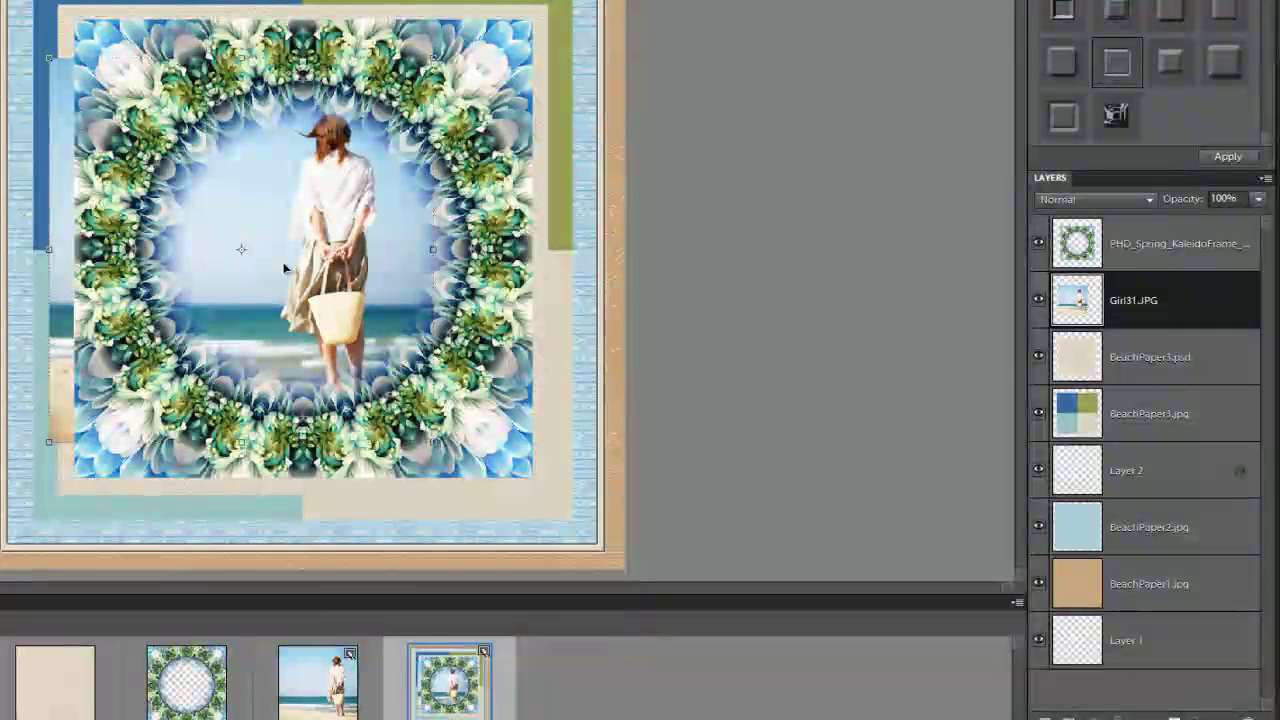
- Fine-tune the photo to about 91.6% scale, commit, and deselect the layer
left_click_drag(286, 268, 328, 265)
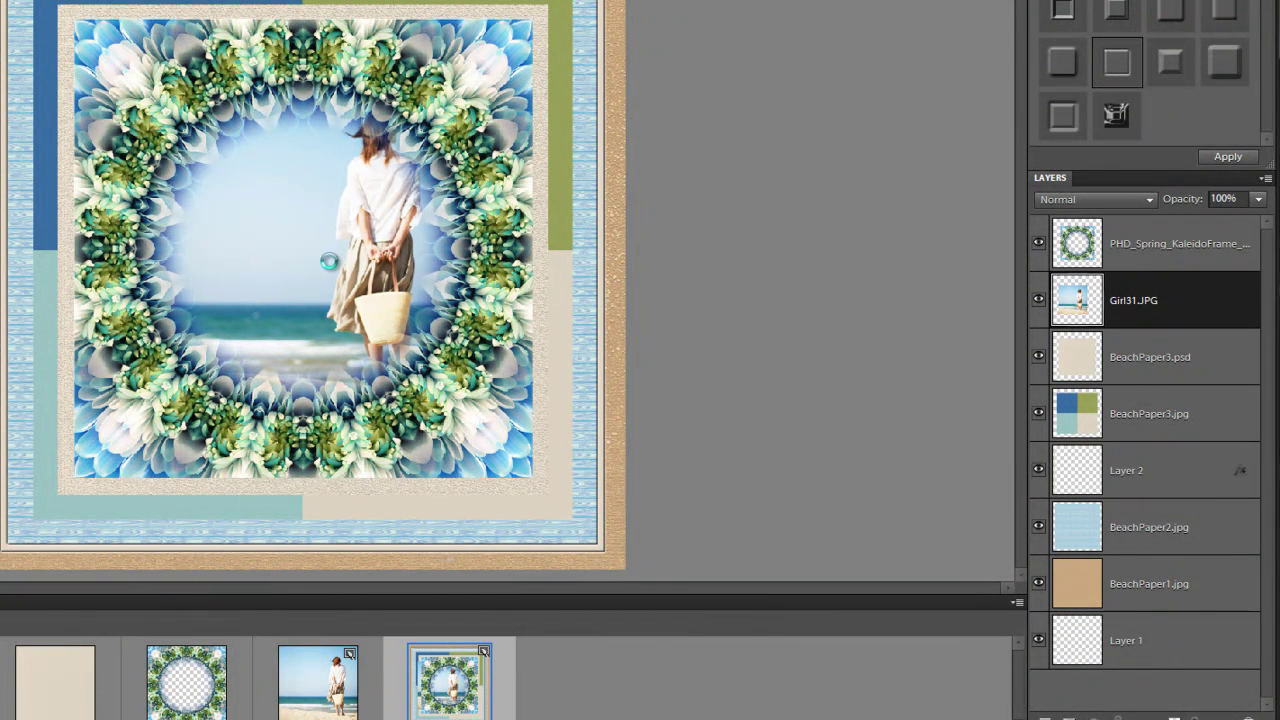
left_click_drag(476, 63, 466, 72)
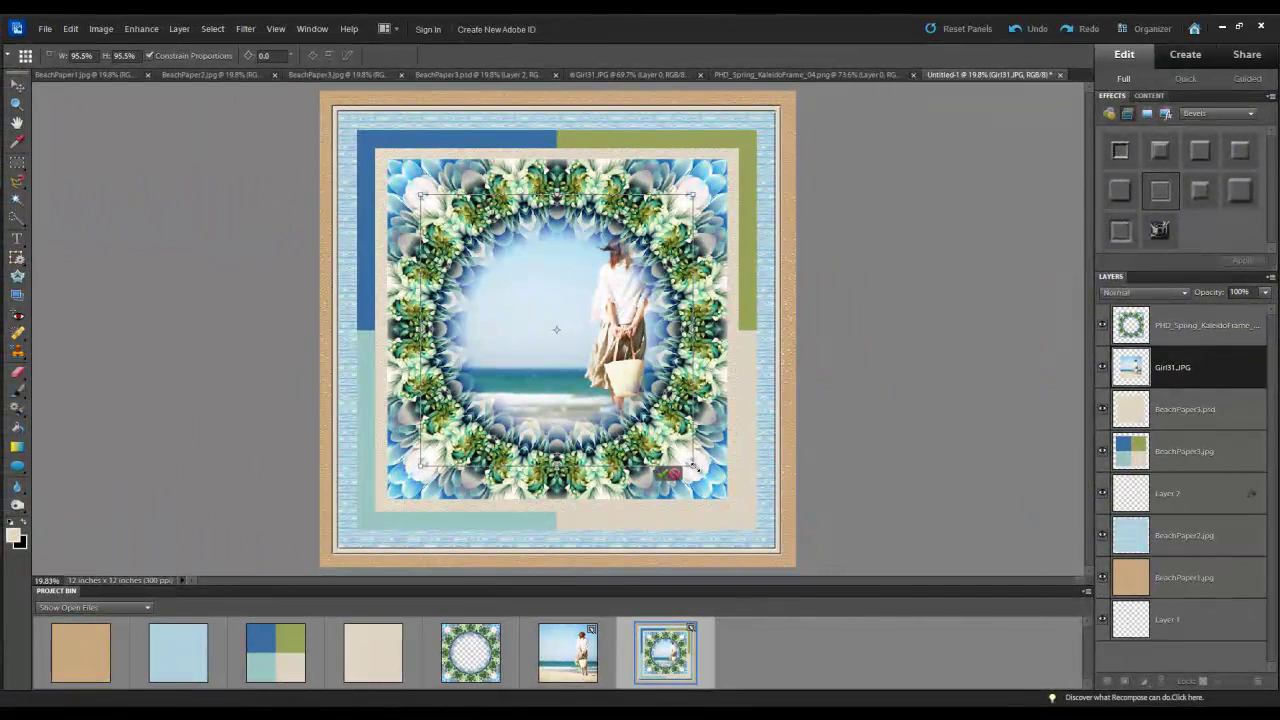
left_click_drag(693, 466, 685, 456)
left_click_drag(603, 404, 600, 407)
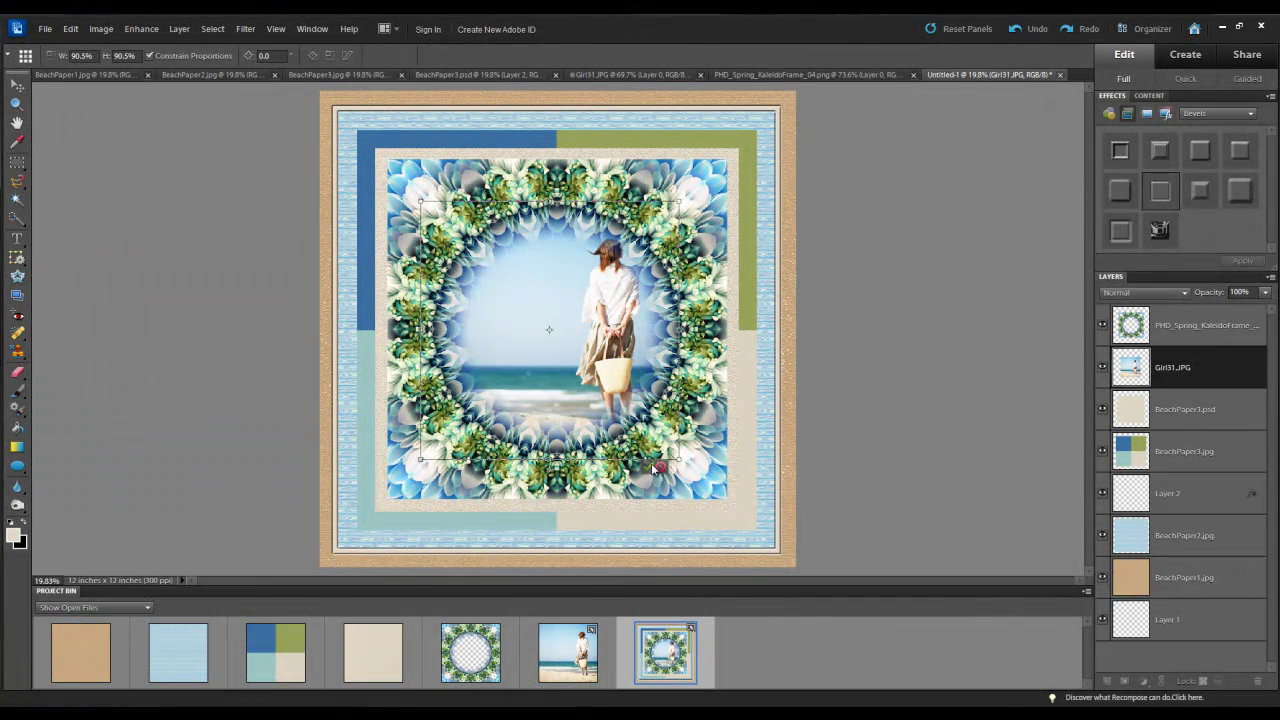
left_click_drag(683, 470, 686, 473)
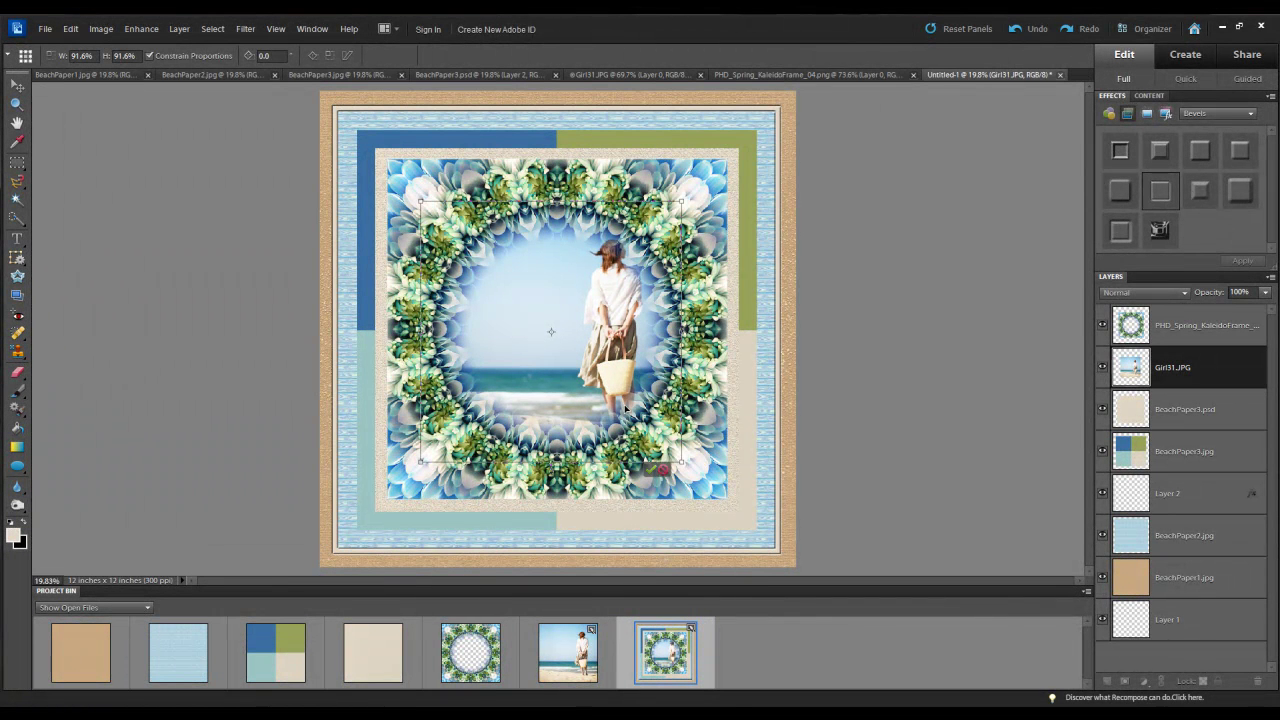
left_click(648, 467)
left_click(865, 418)
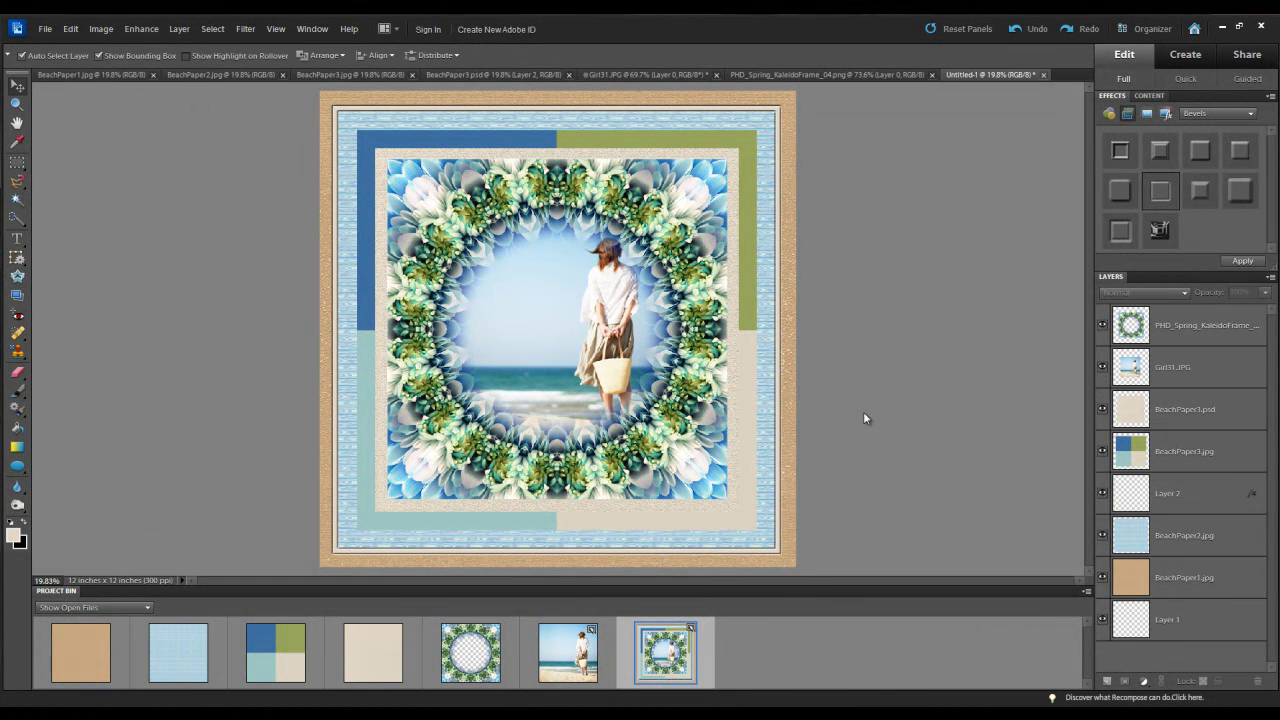
- Add a new layer above the kaleidoscope frame and set type to Freebooter Script, 60 pt, light colour
left_click(1127, 330)
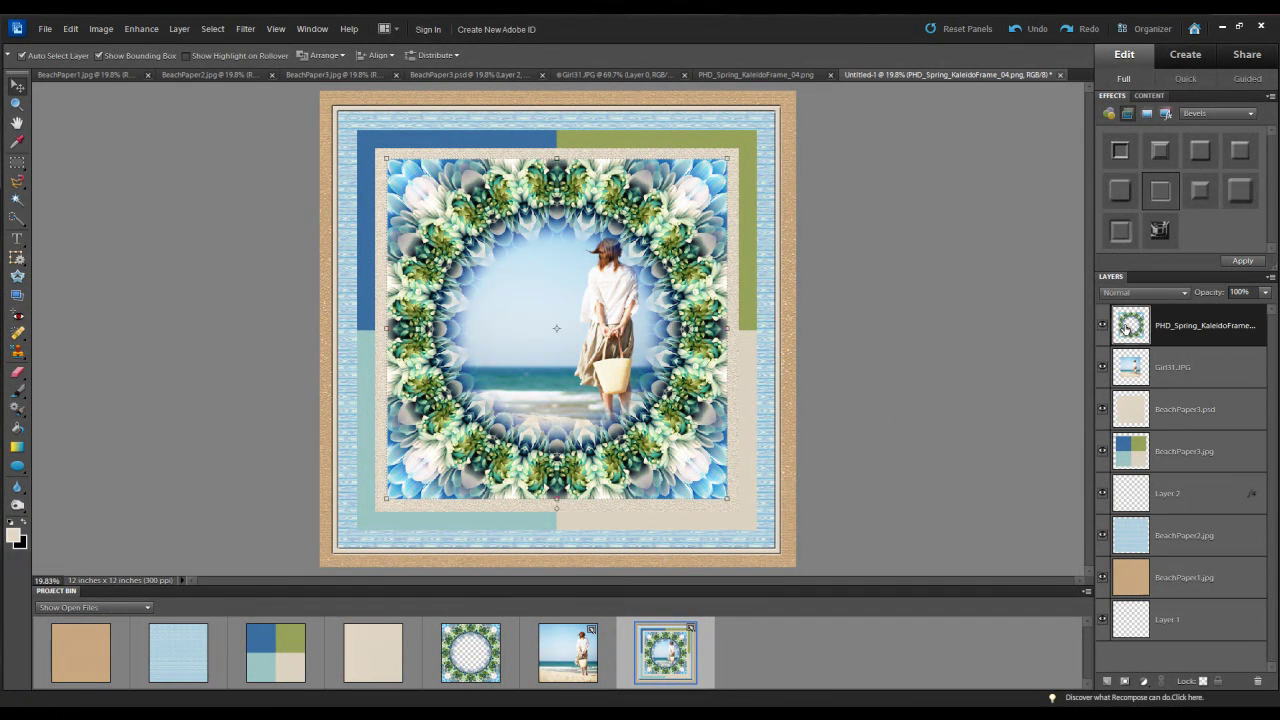
left_click(1106, 681)
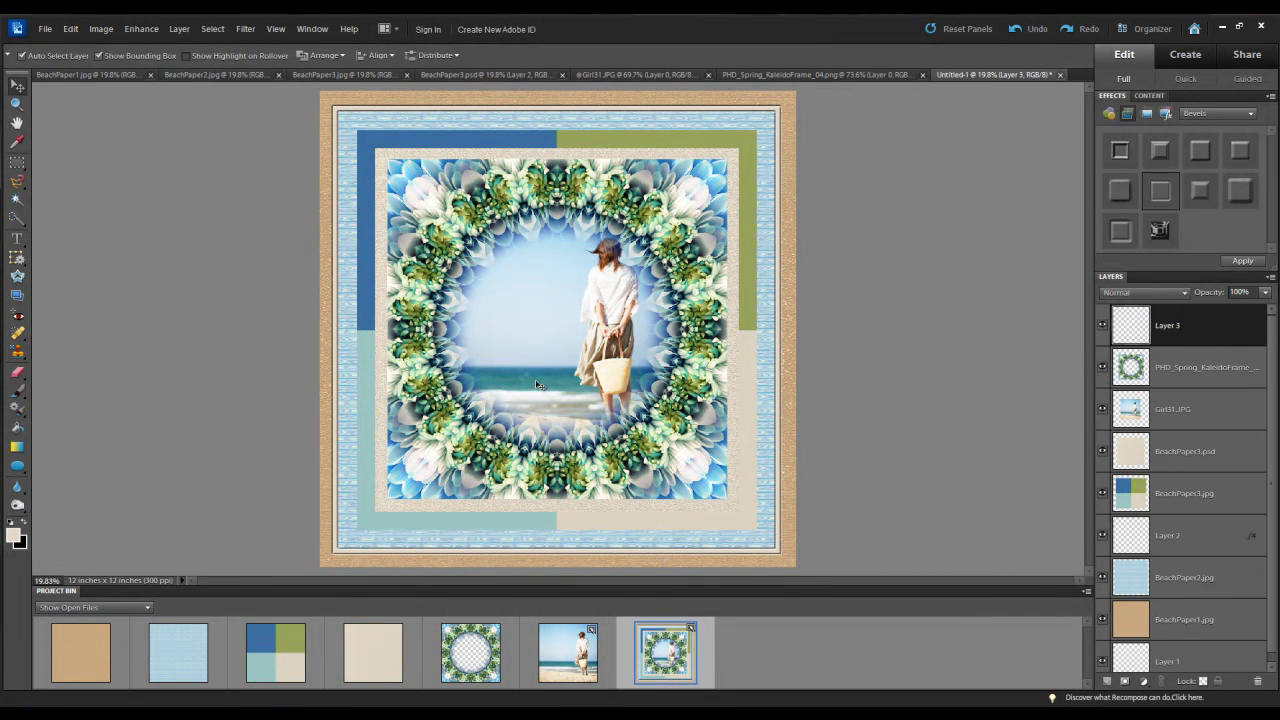
left_click(16, 240)
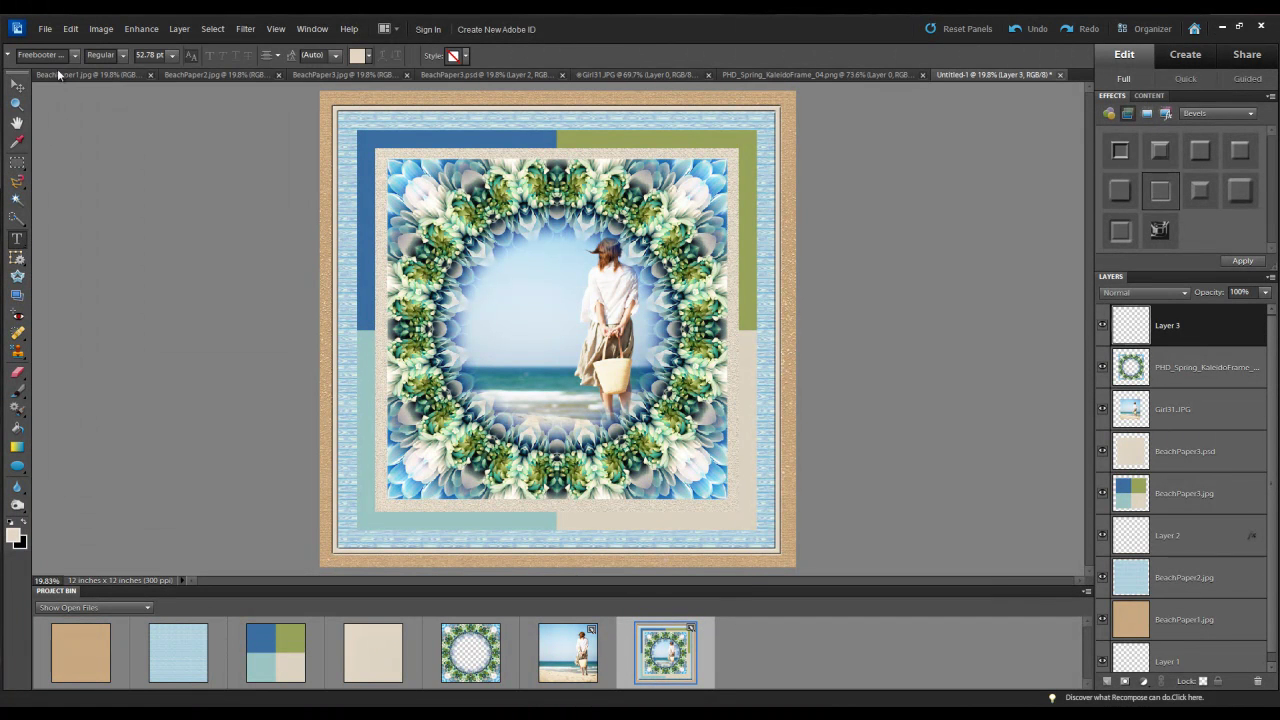
left_click(75, 55)
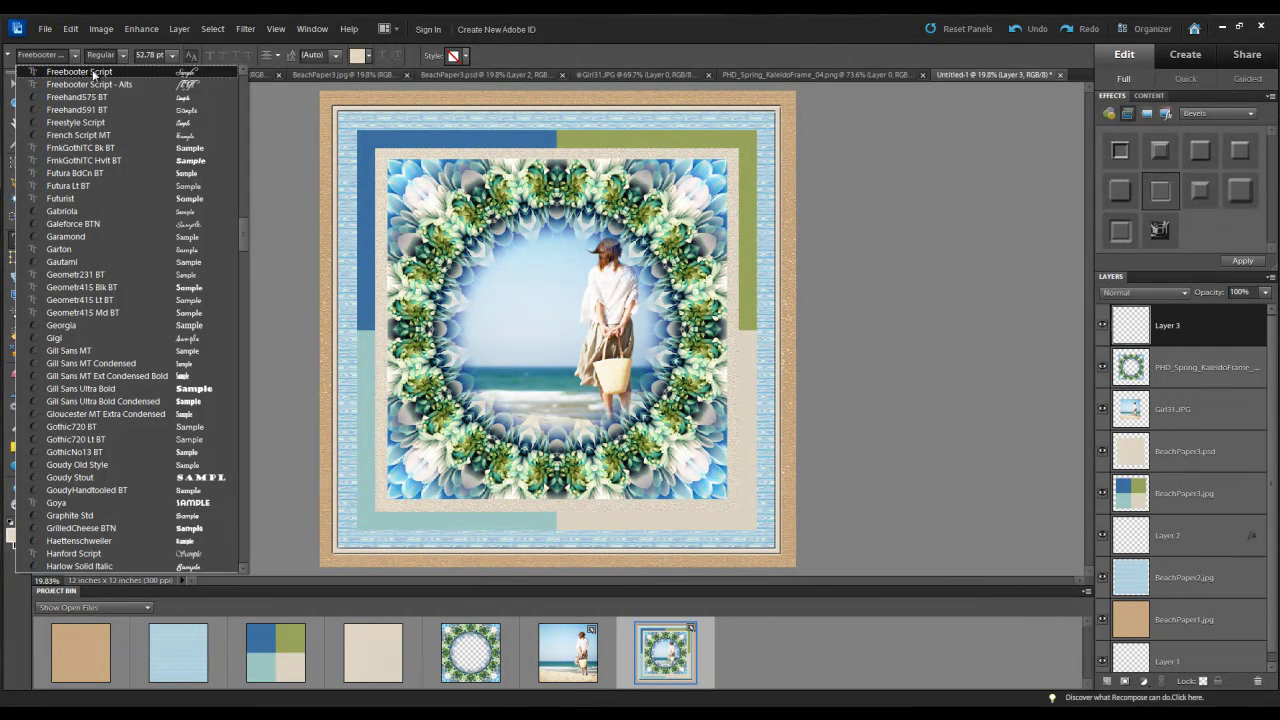
left_click(173, 56)
left_click(173, 56)
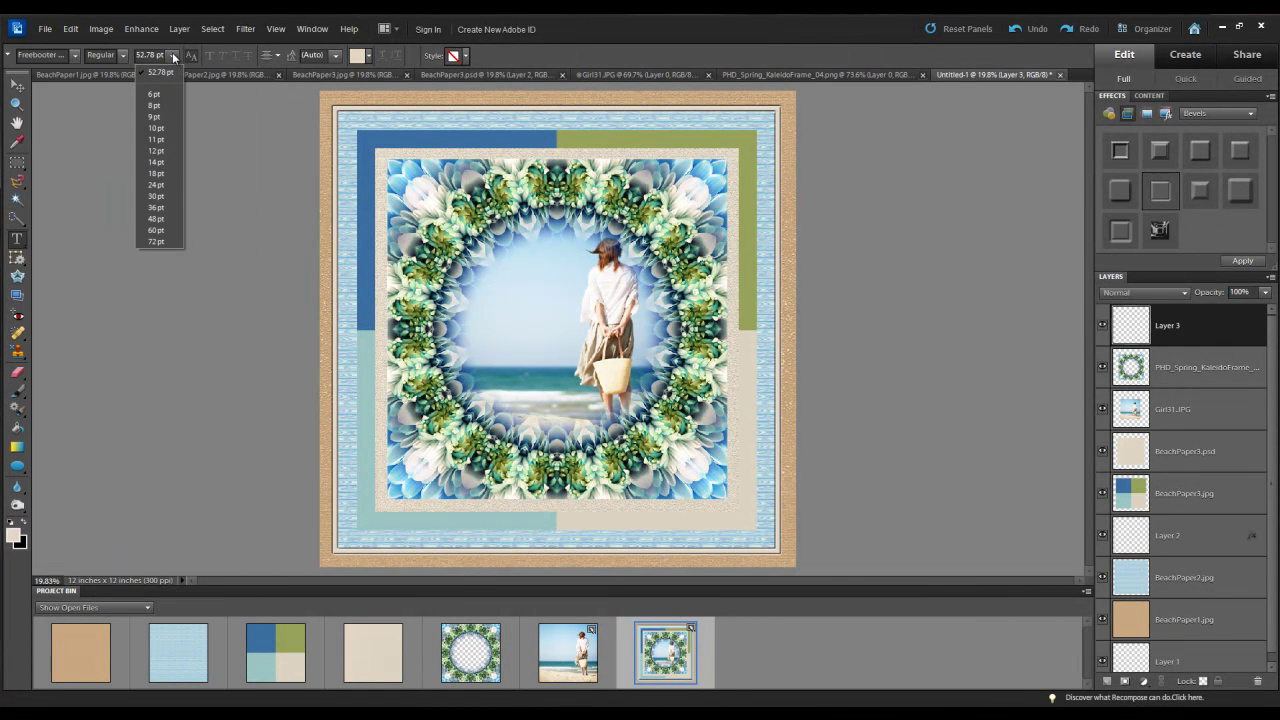
left_click(160, 233)
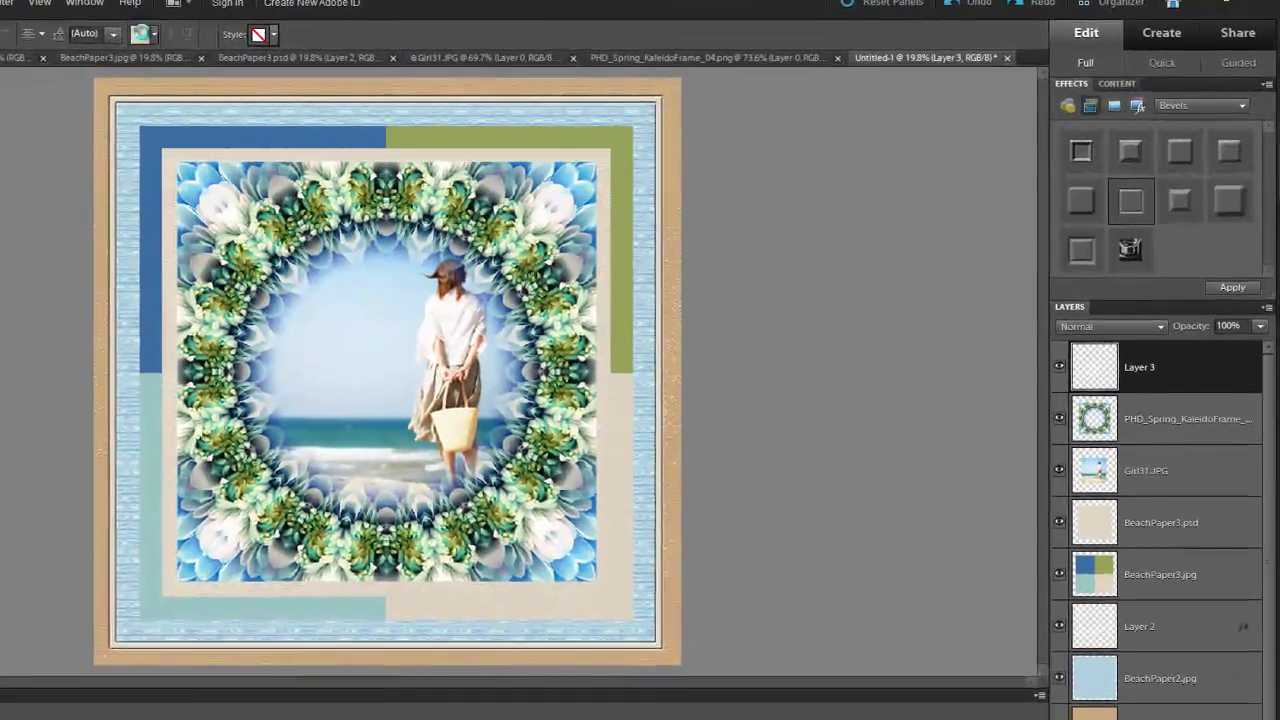
left_click(143, 36)
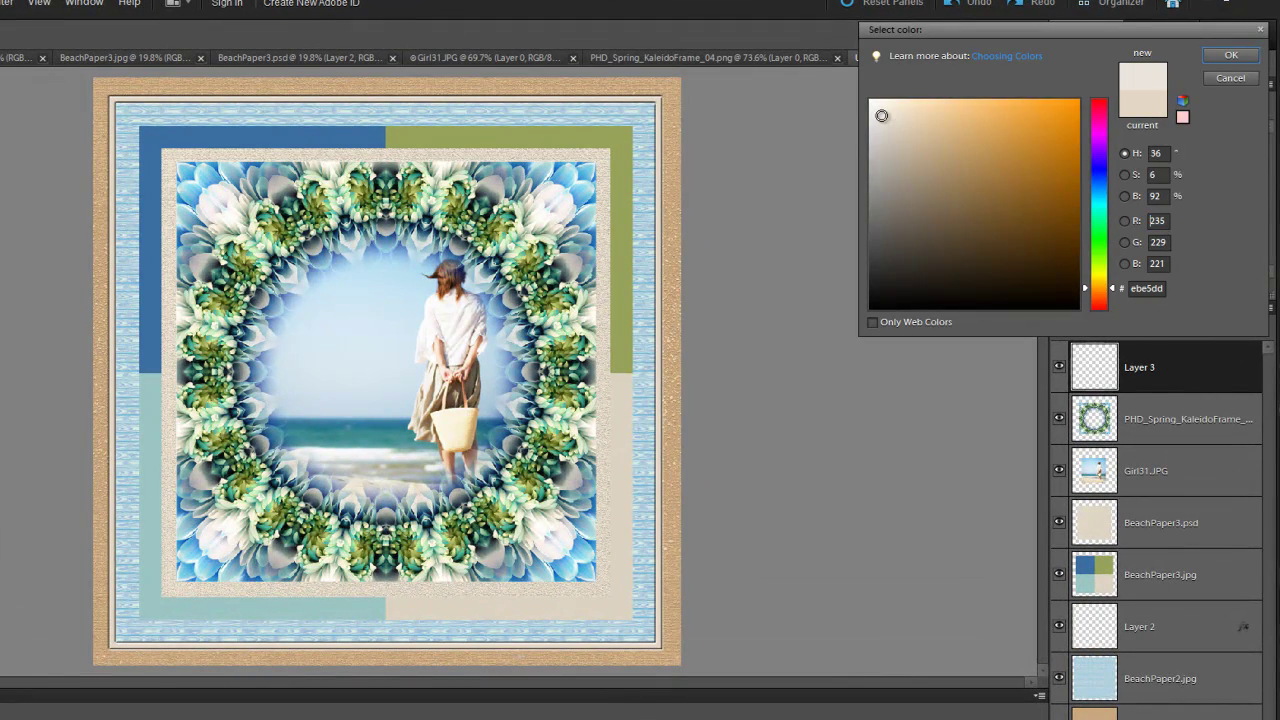
left_click(1228, 57)
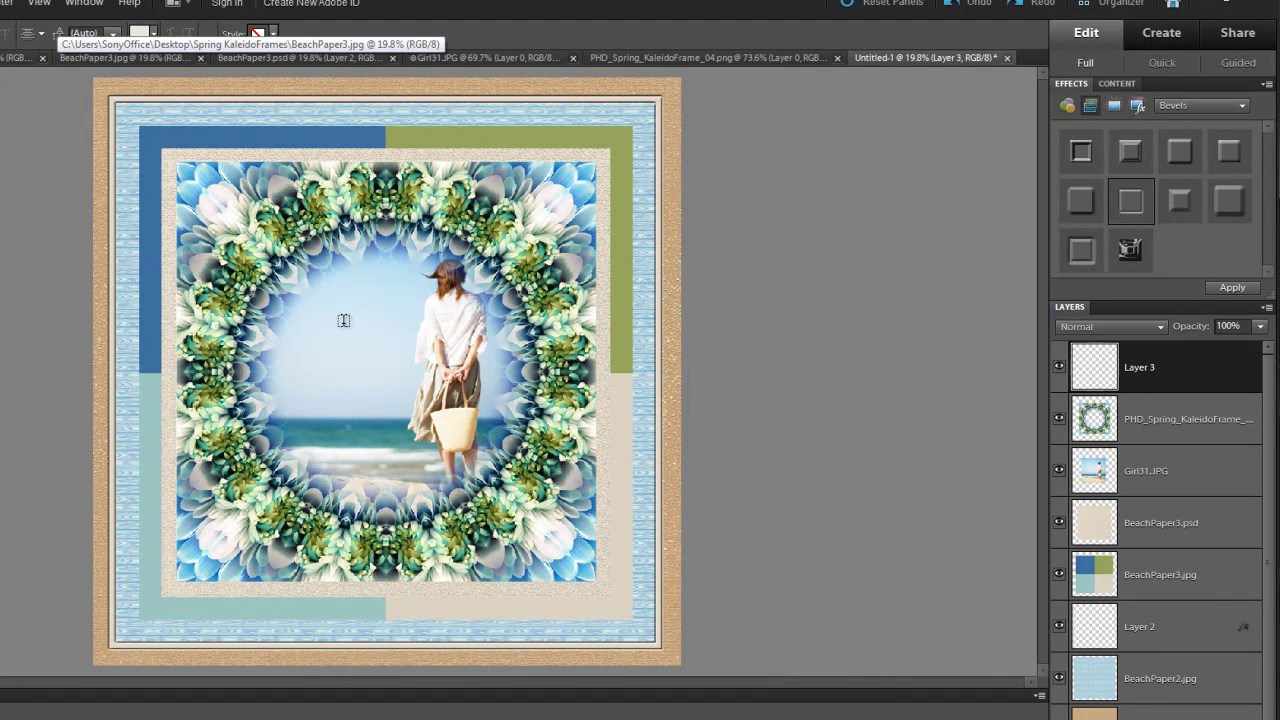
- Type the three-line title over the photo's sky and commit it
left_click(343, 319)
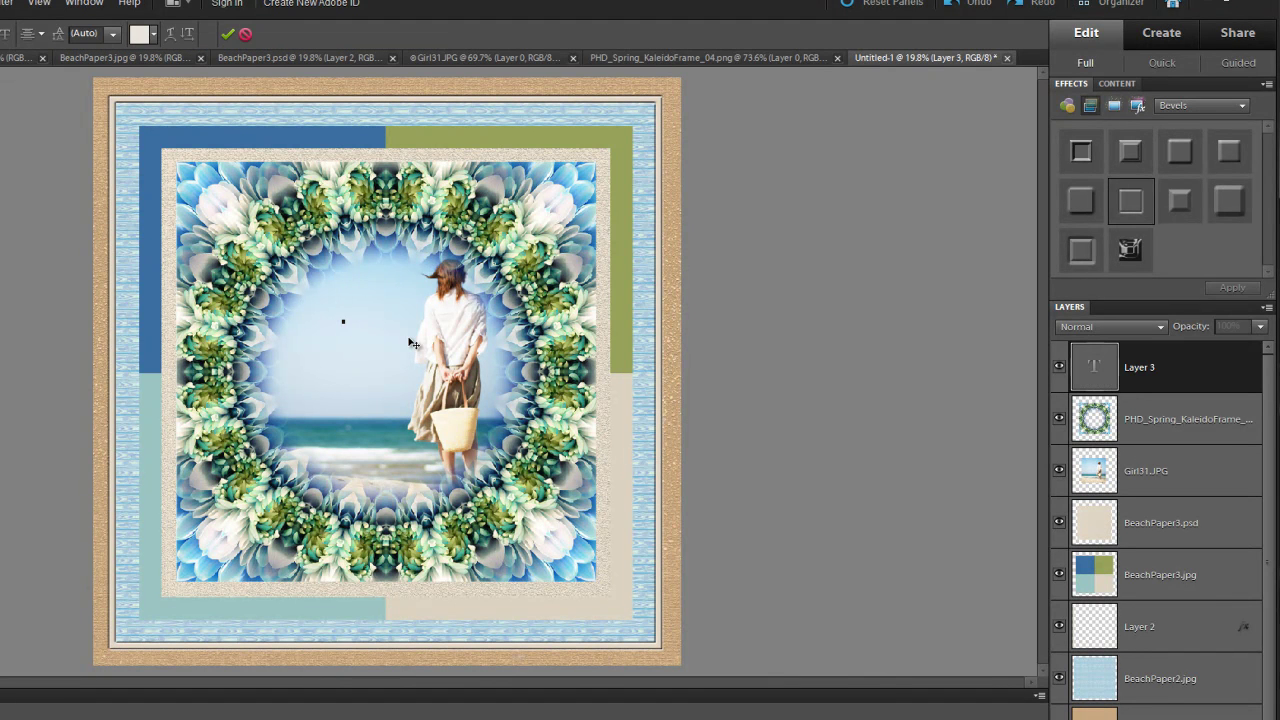
type("Fun in")
key("Return")
type("the")
key("Return")
type("Sun")
type("shore")
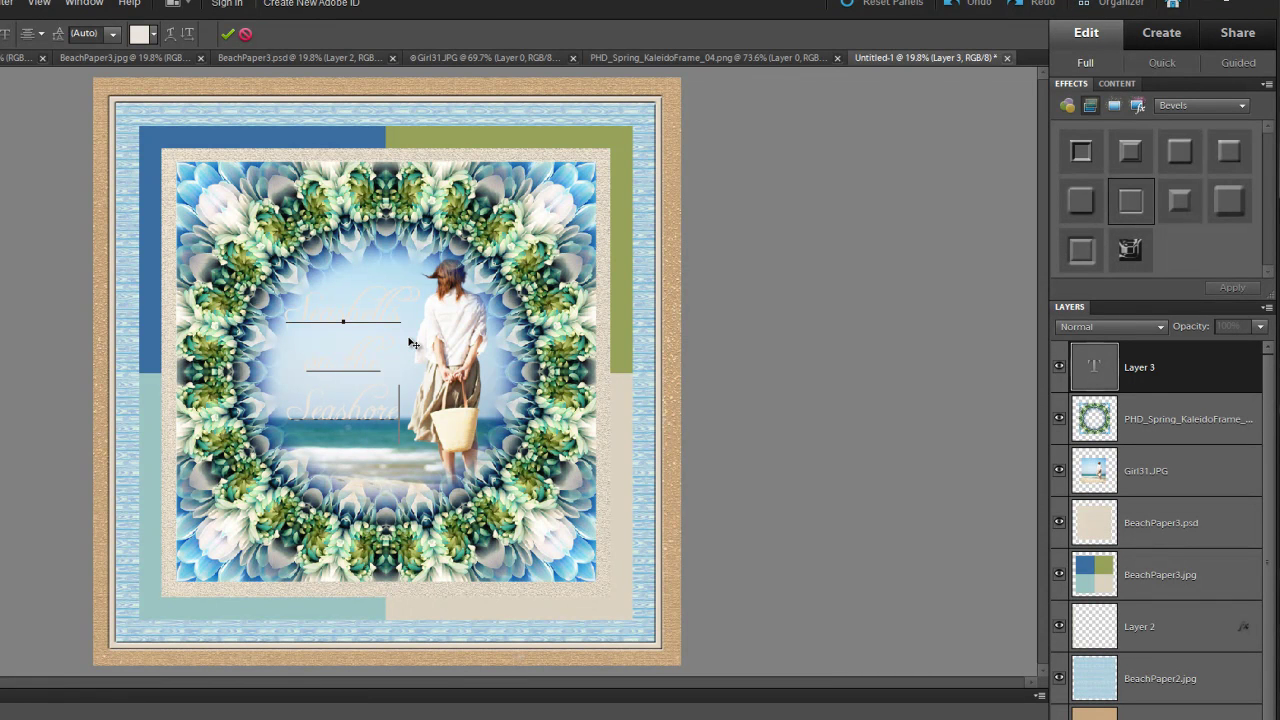
left_click(228, 34)
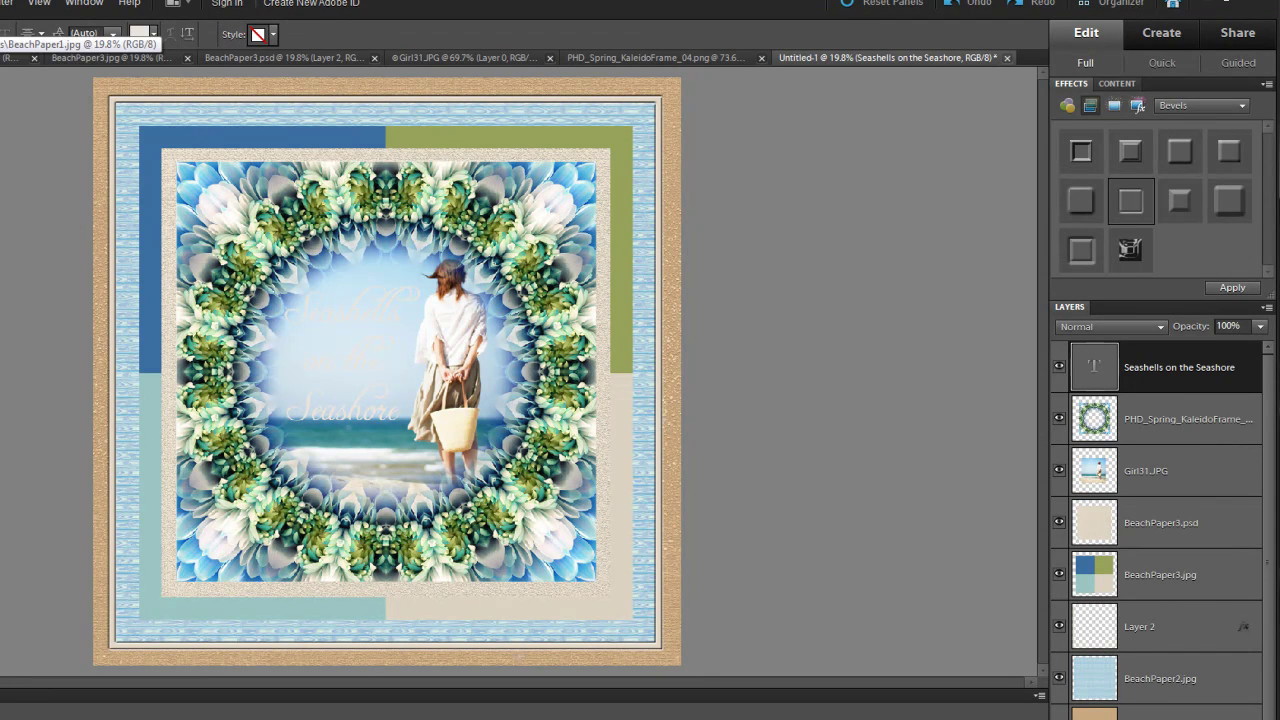
- Nudge the title slightly right over the sky and apply a Drop Shadows preset to it
key("v")
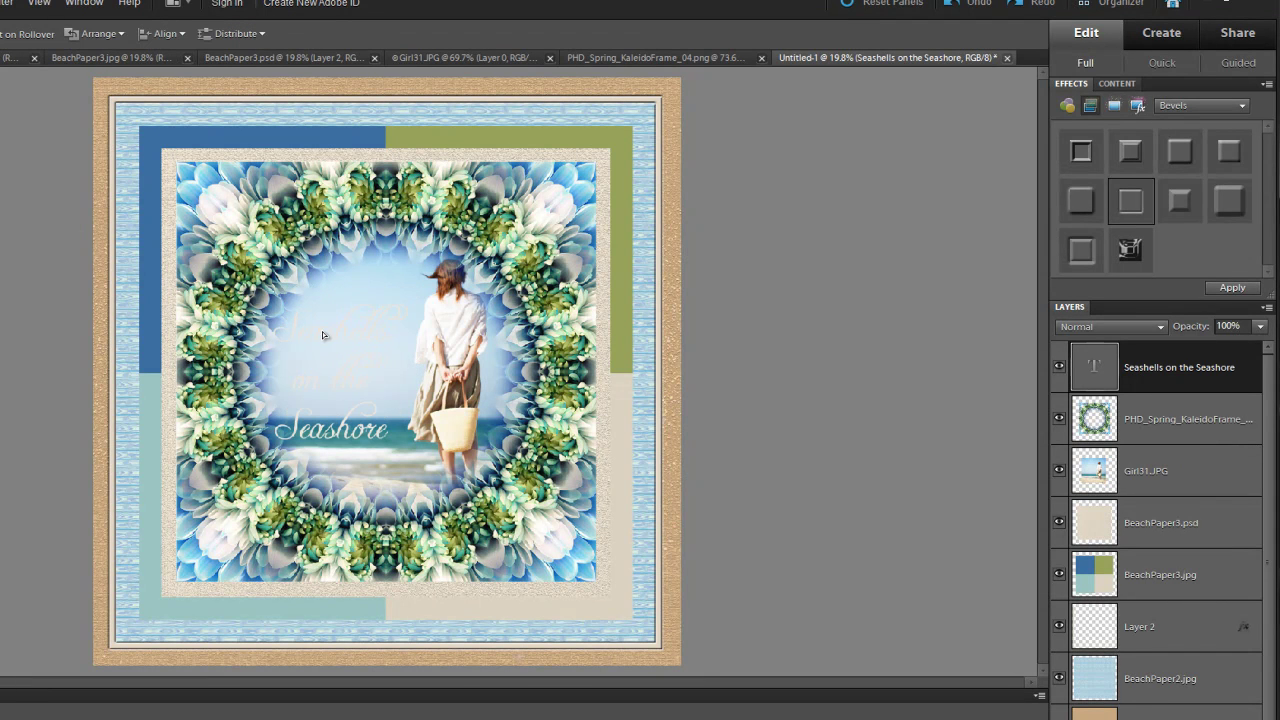
left_click_drag(322, 331, 325, 329)
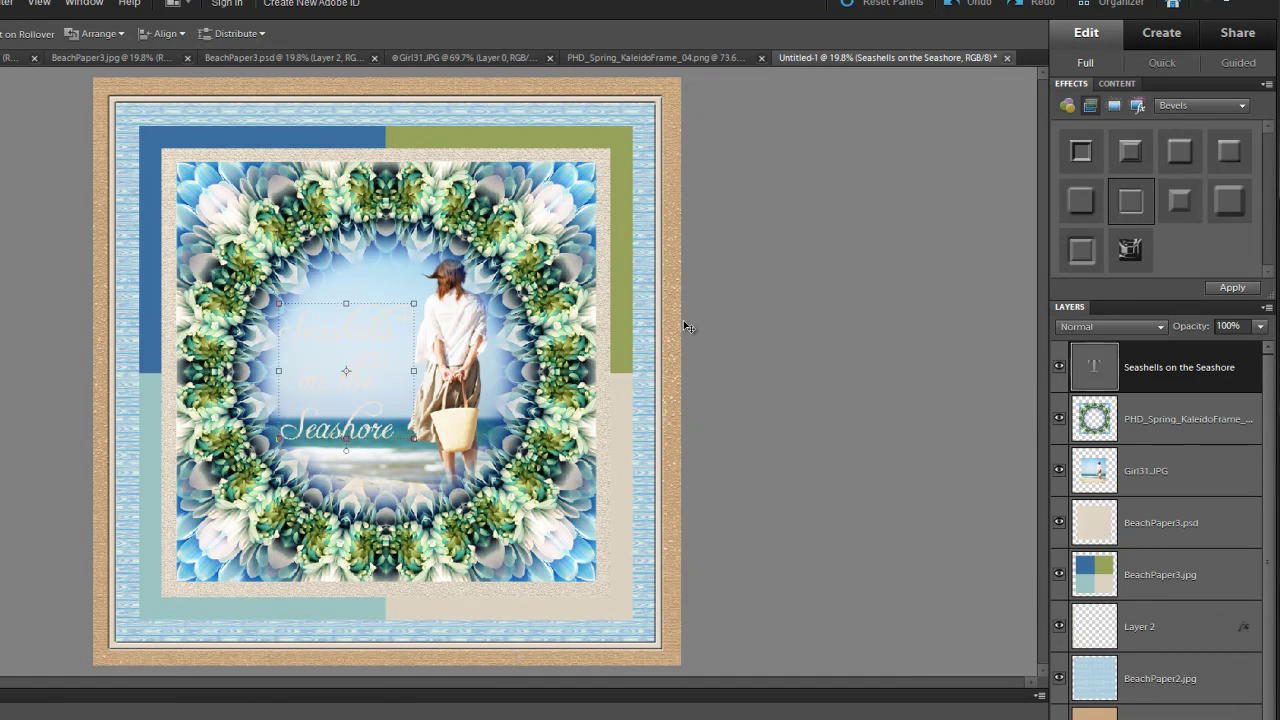
left_click(1172, 108)
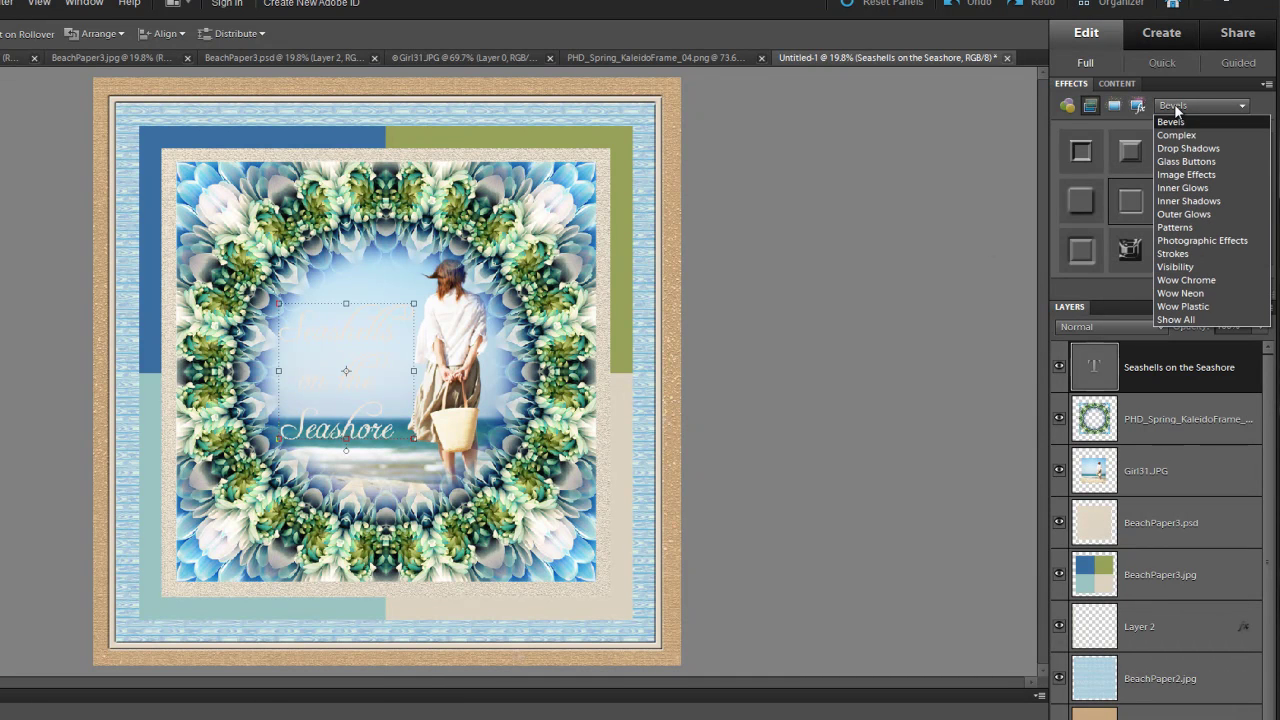
left_click(1180, 150)
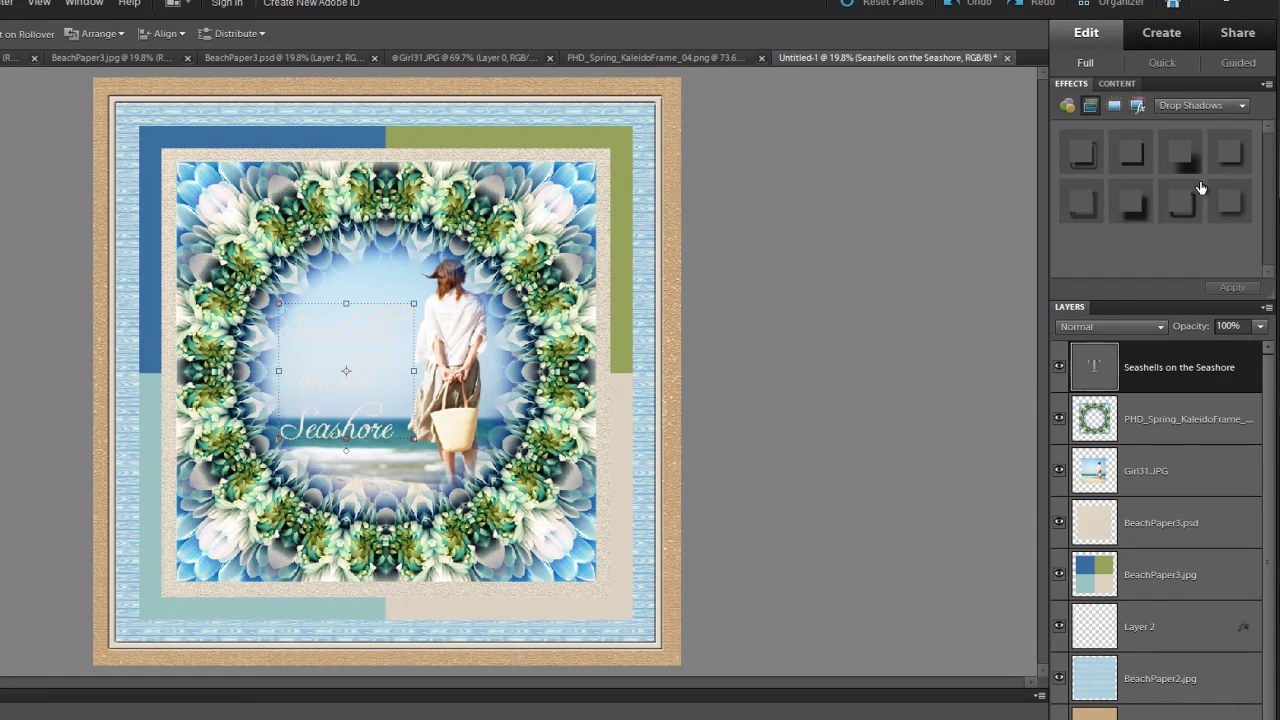
left_click(1230, 201)
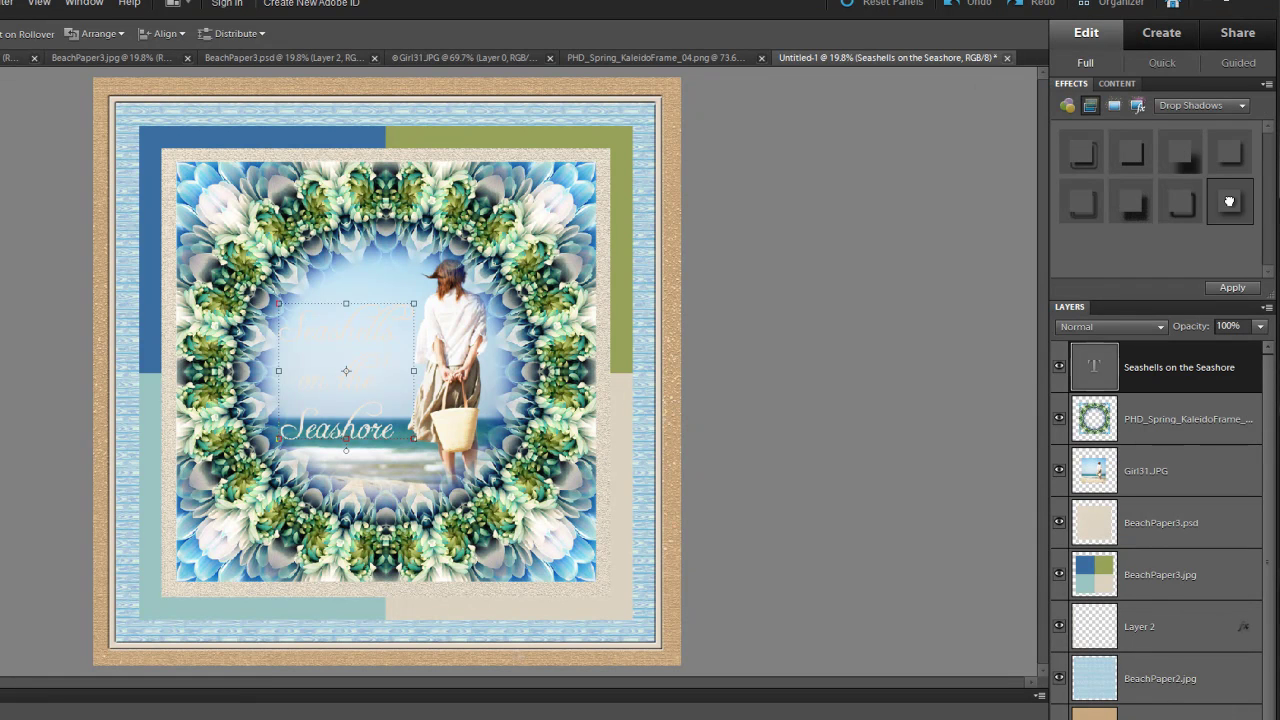
left_click(1235, 288)
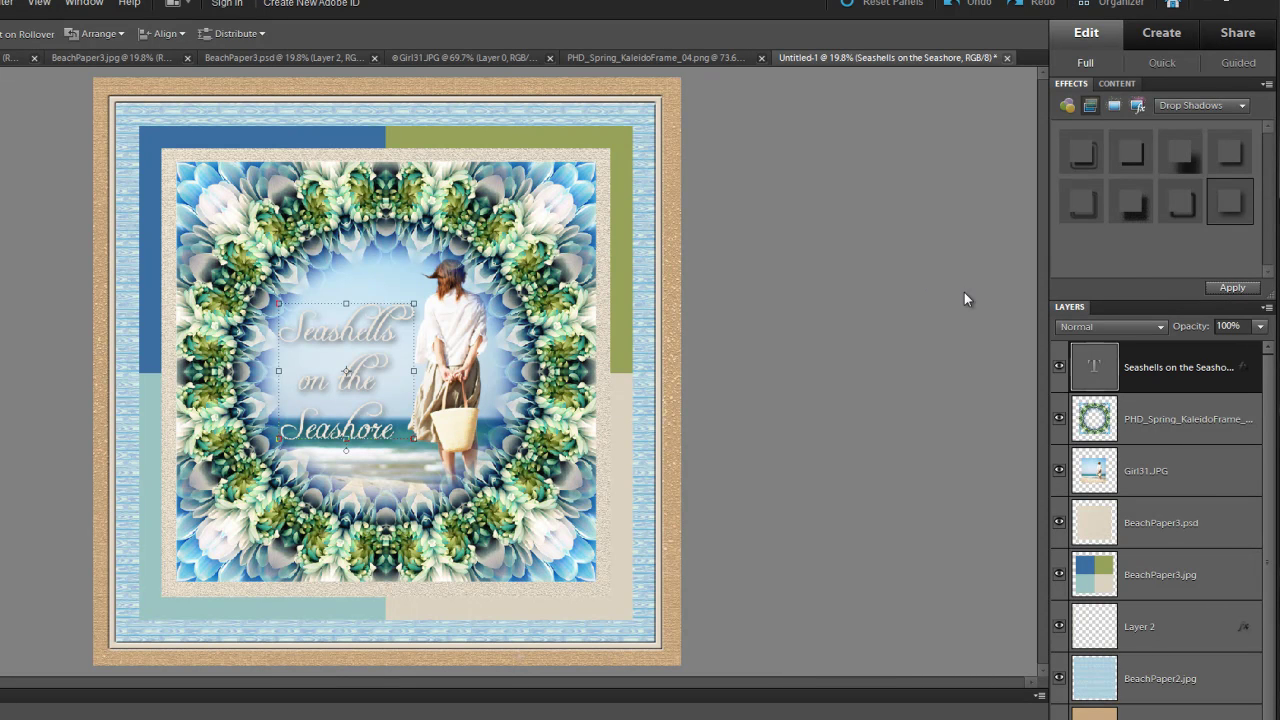
- Reduce the title's shadow to 13 px size and 7 px distance at 75% opacity
double_click(1243, 369)
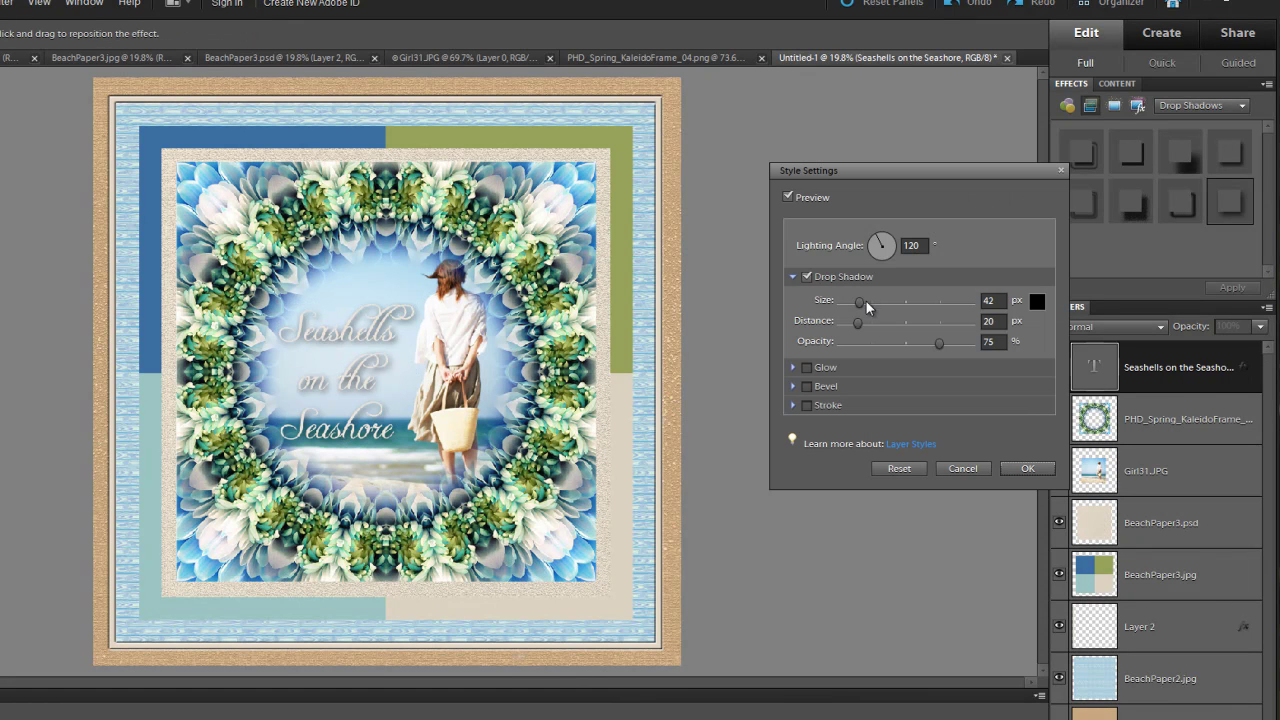
mouse_move(859, 302)
left_mouse_down()
mouse_move(845, 305)
mouse_move(846, 324)
mouse_move(850, 303)
left_mouse_up()
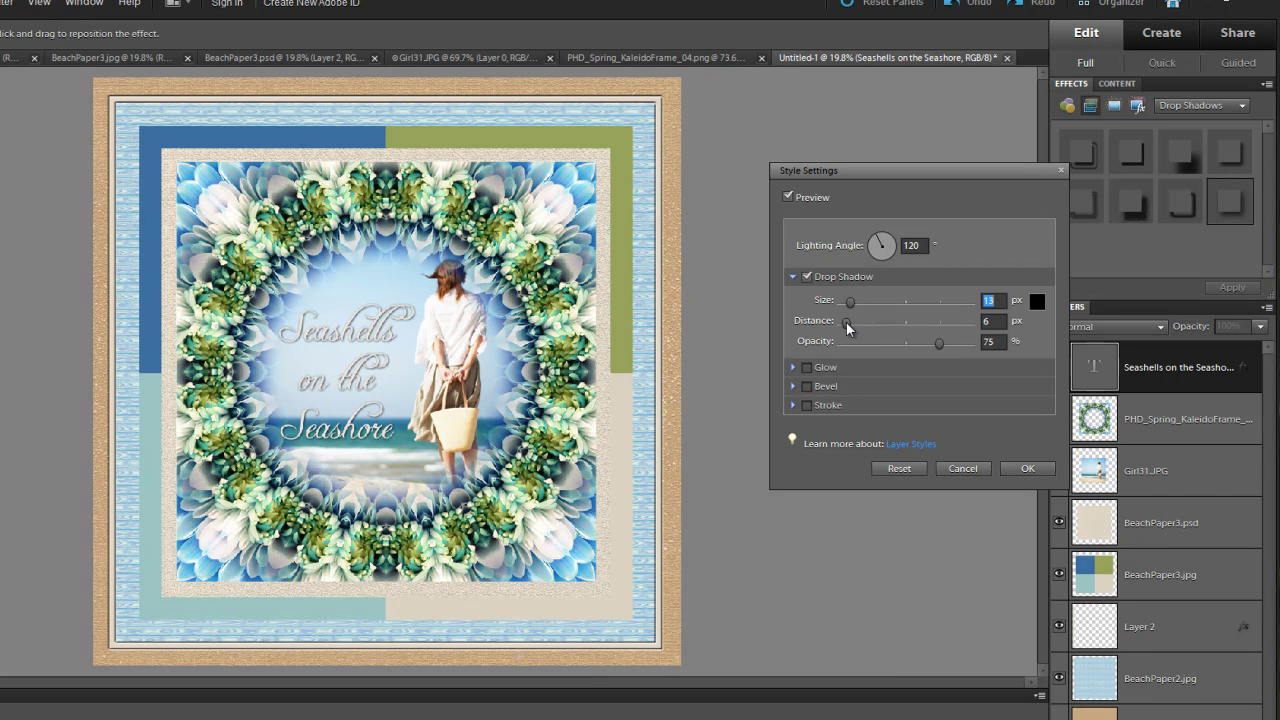
left_click_drag(846, 322, 847, 323)
left_click(1025, 470)
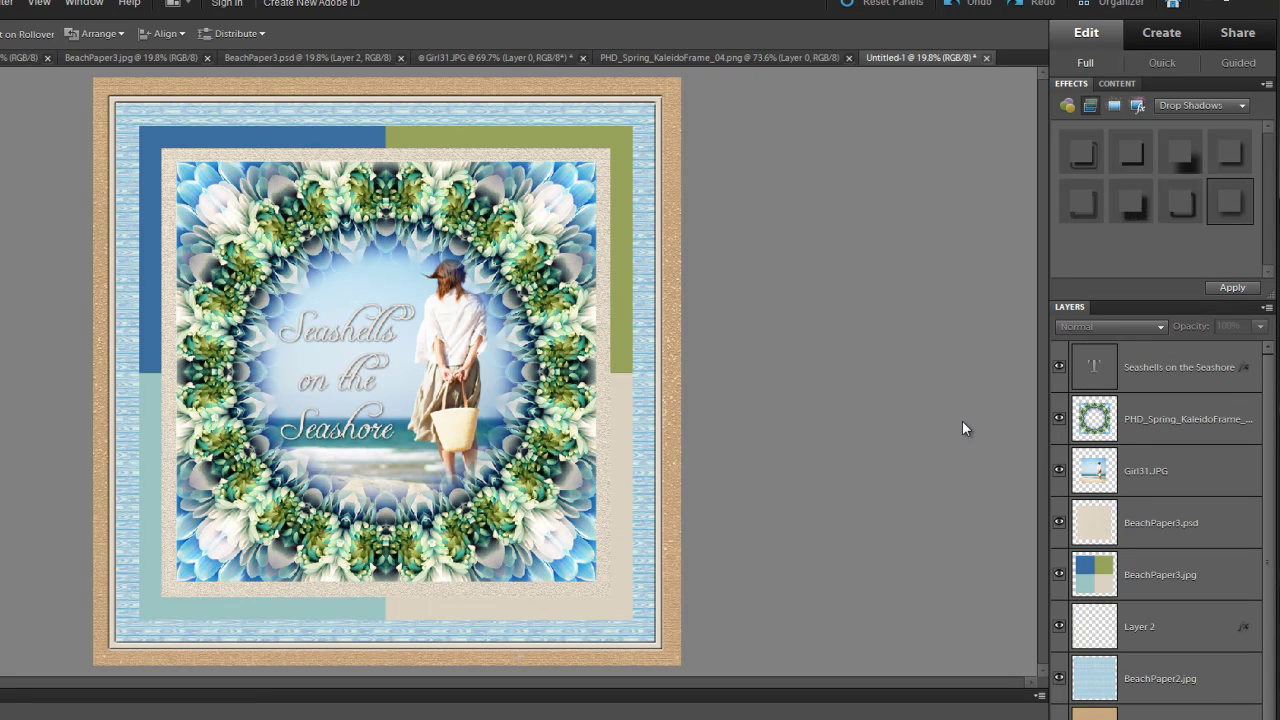
- Re-edit the 'Seashells on the Seashore' title, set it to 60 pt, and commit the change
left_click(350, 340)
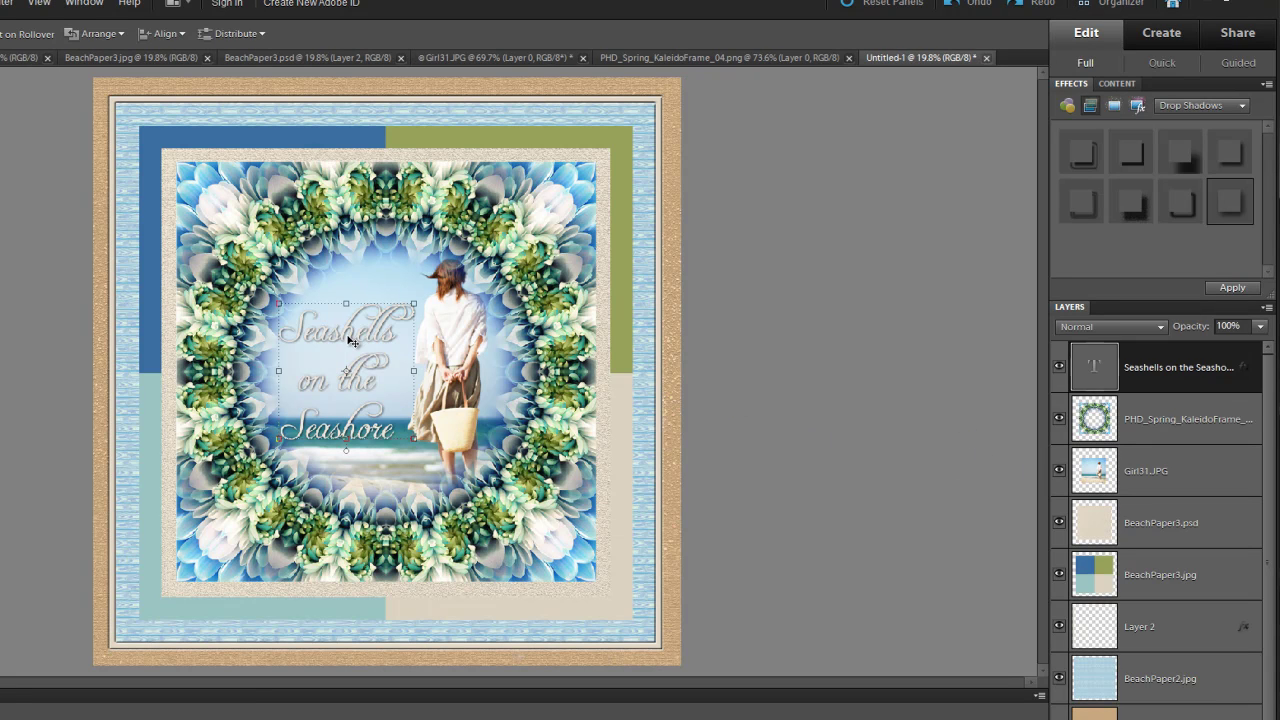
double_click(352, 416)
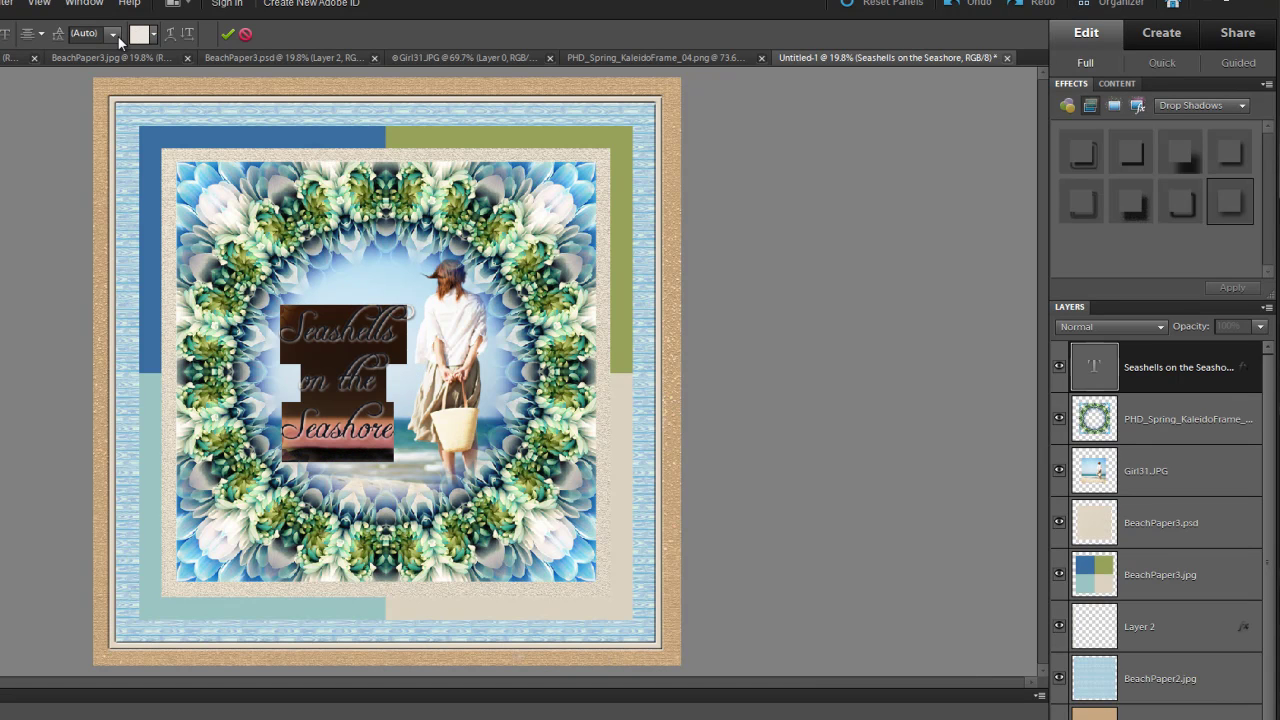
left_click(113, 37)
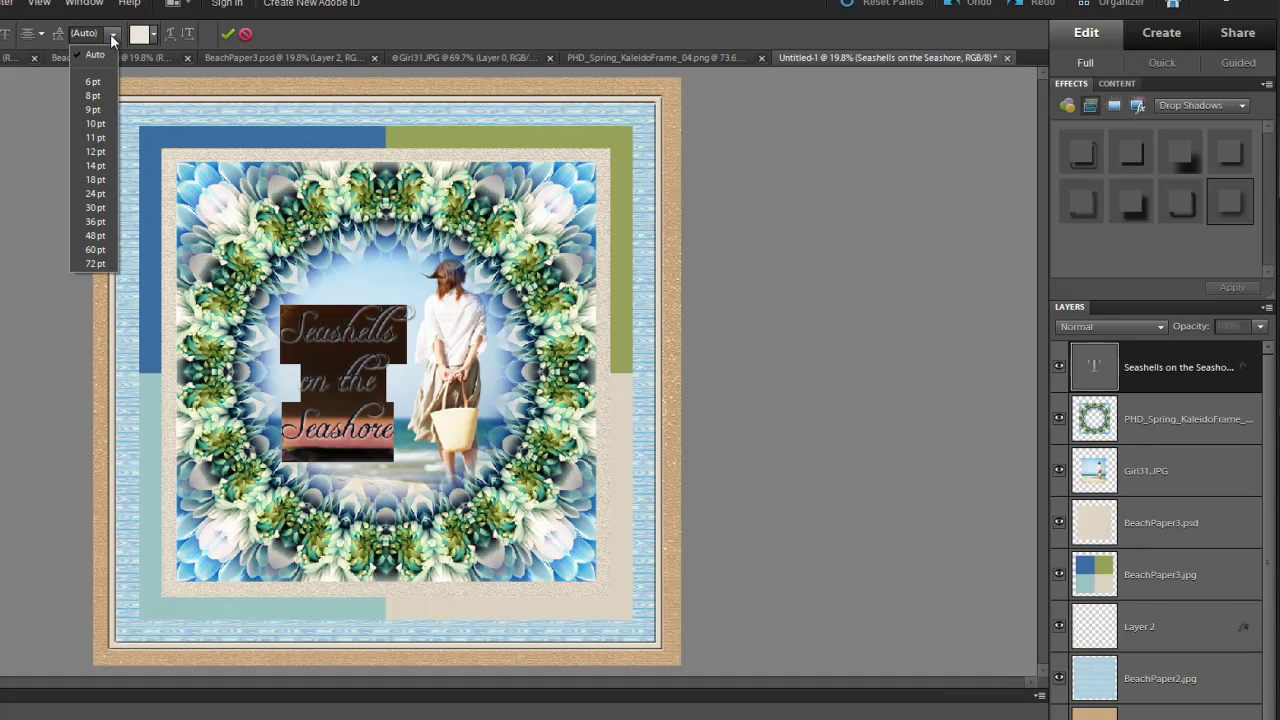
left_click(95, 249)
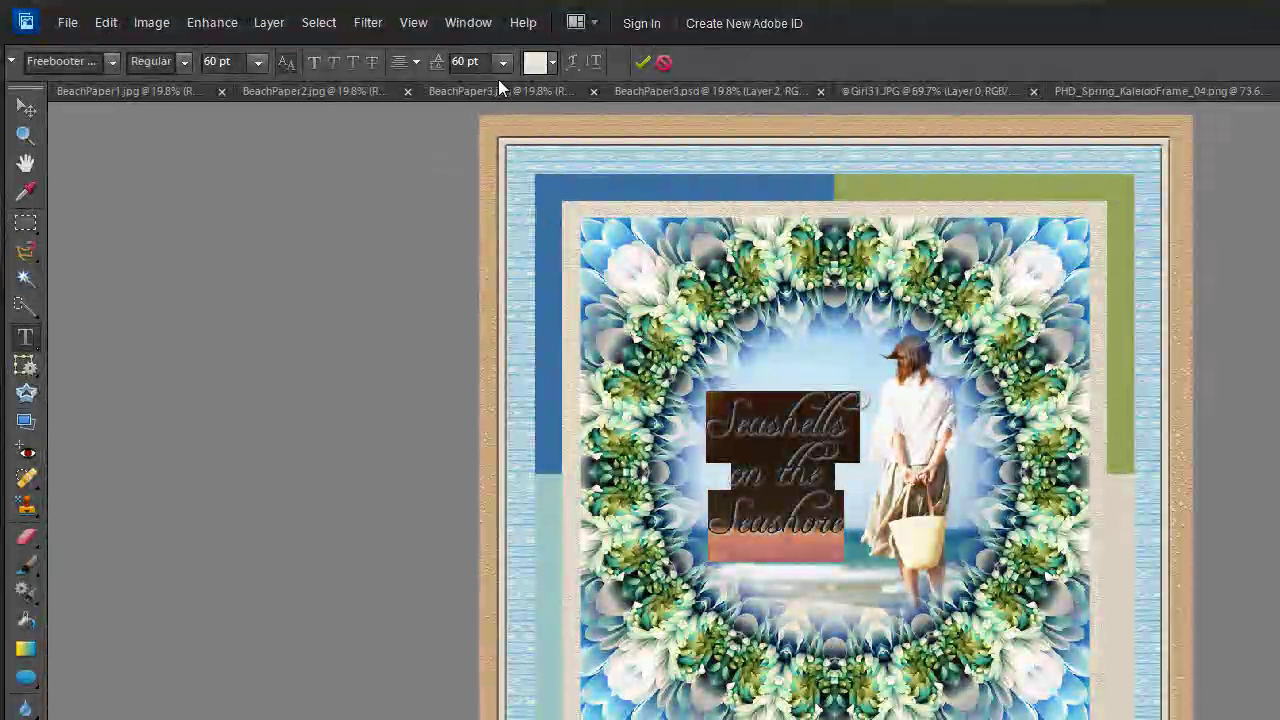
left_click(643, 62)
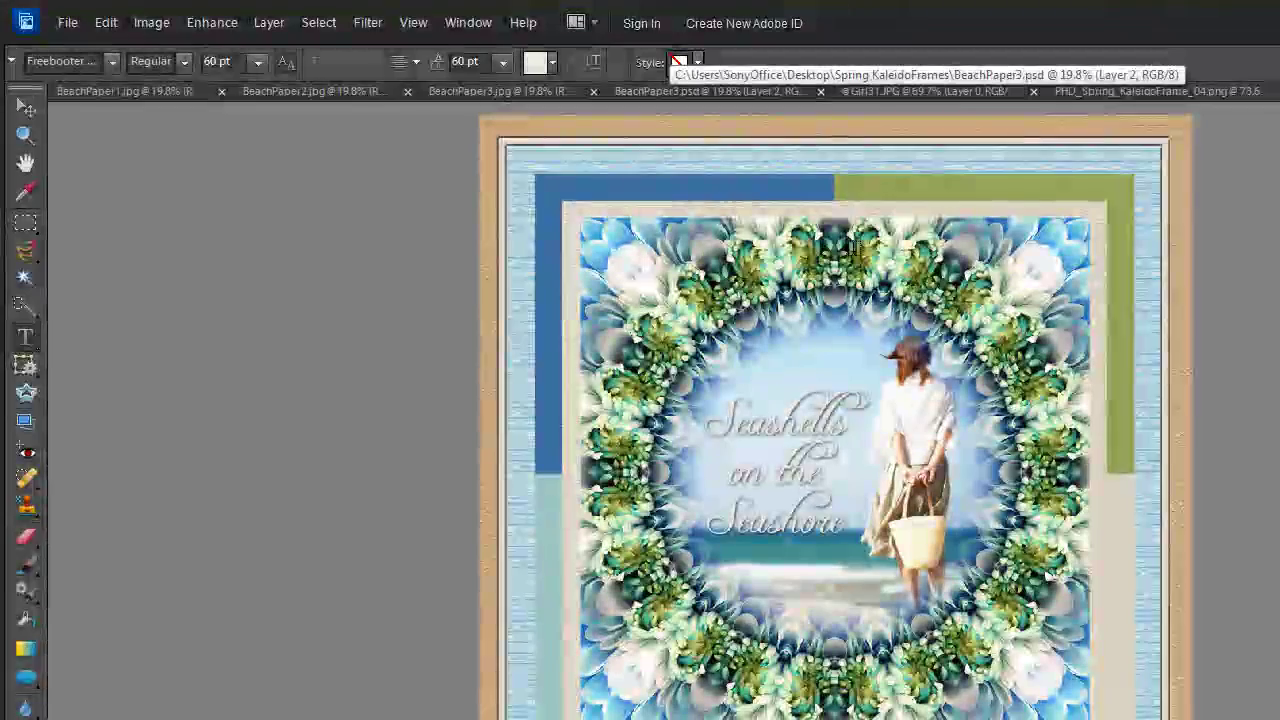
left_click(30, 103)
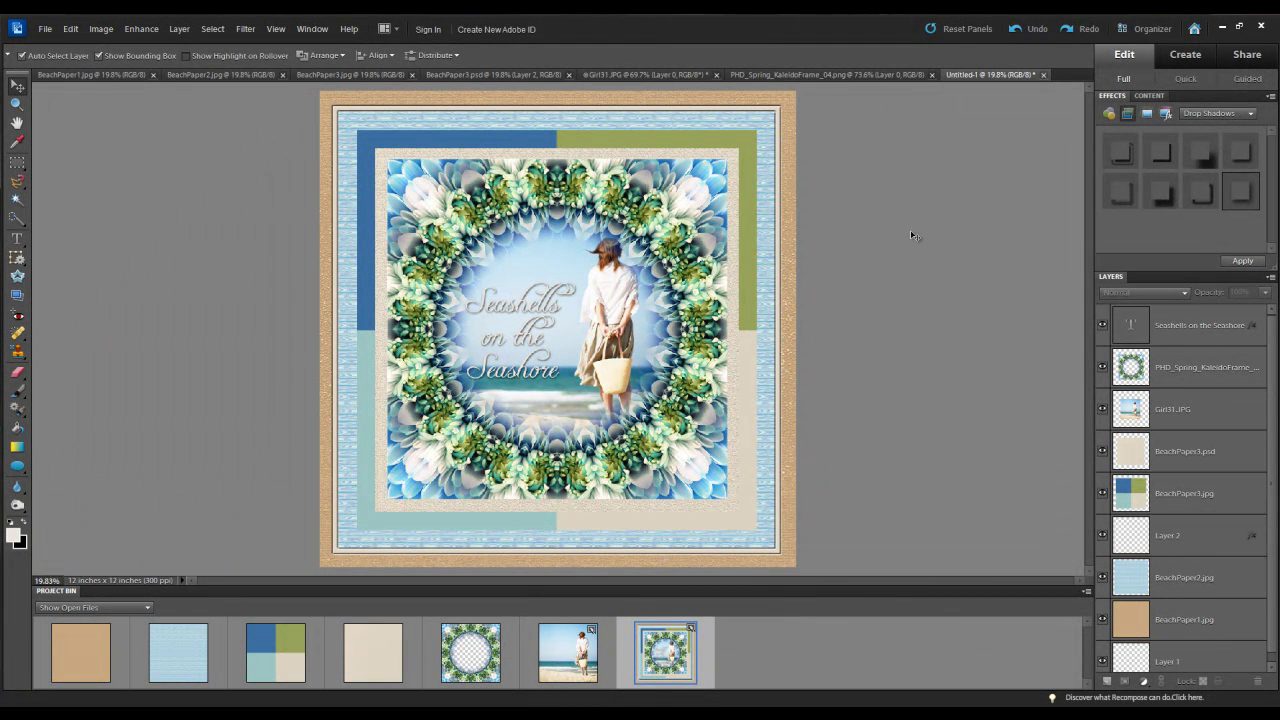
- Lower the BeachPaper3.jpg paper's opacity to about 55%
left_click(750, 146)
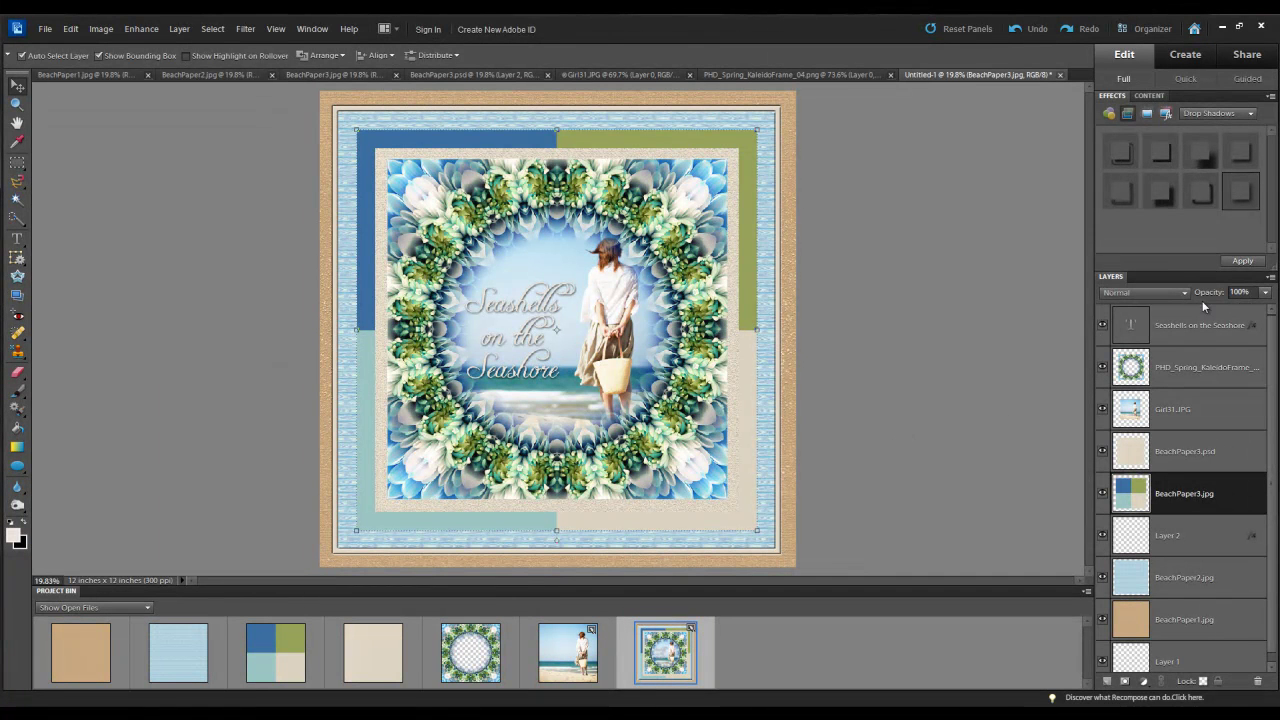
left_click(1265, 293)
left_click_drag(1266, 307, 1232, 314)
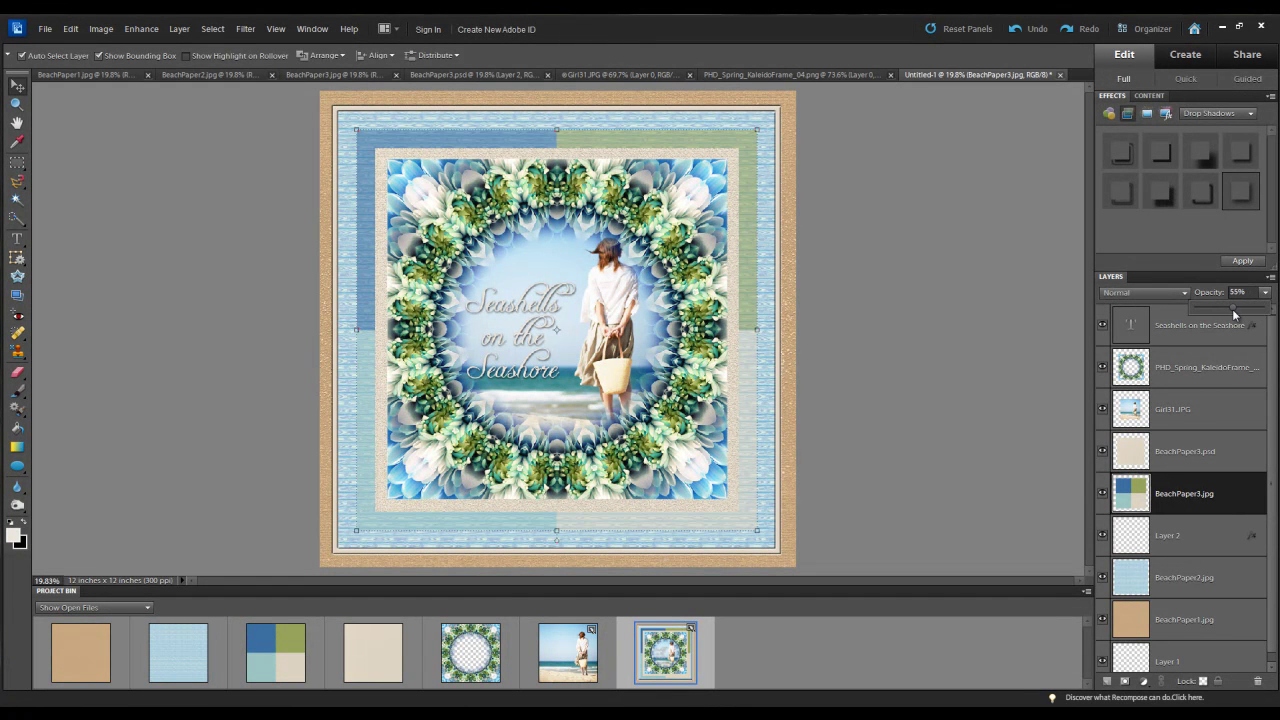
left_click(965, 331)
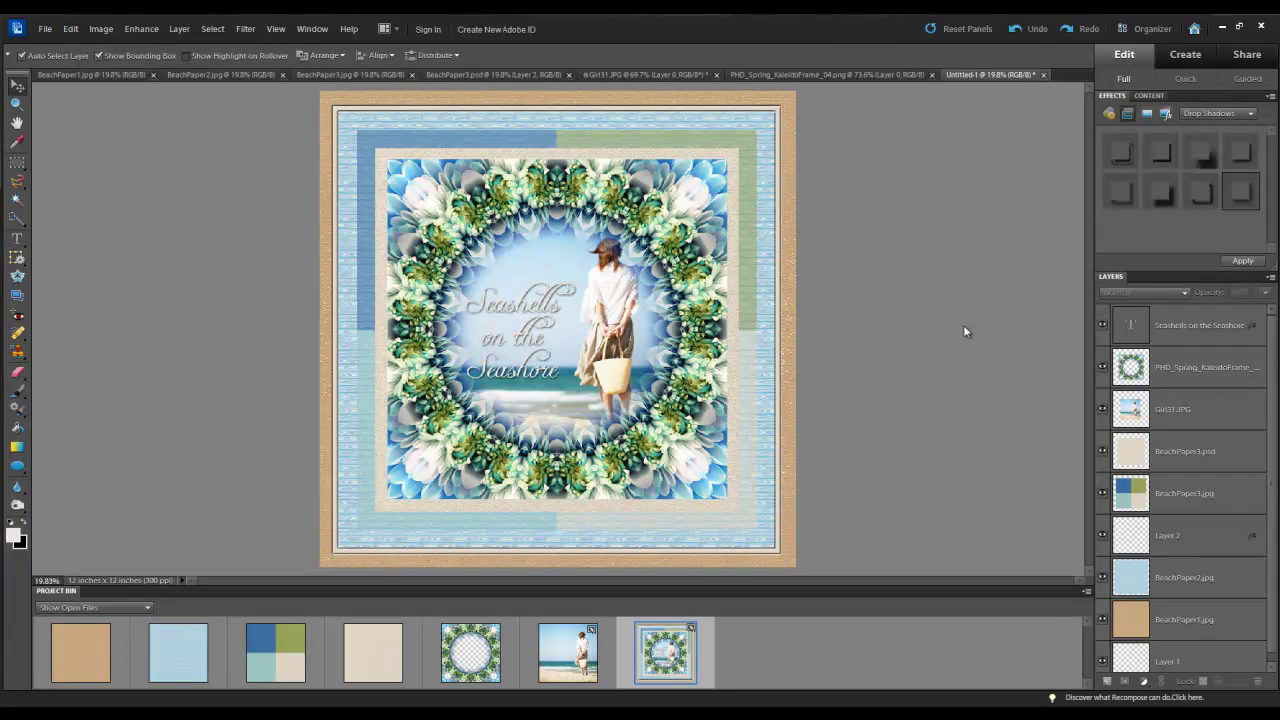
- Give BeachPaper3.jpg a Drop Shadows preset with distance shortened from 20 to 12
left_click(1136, 497)
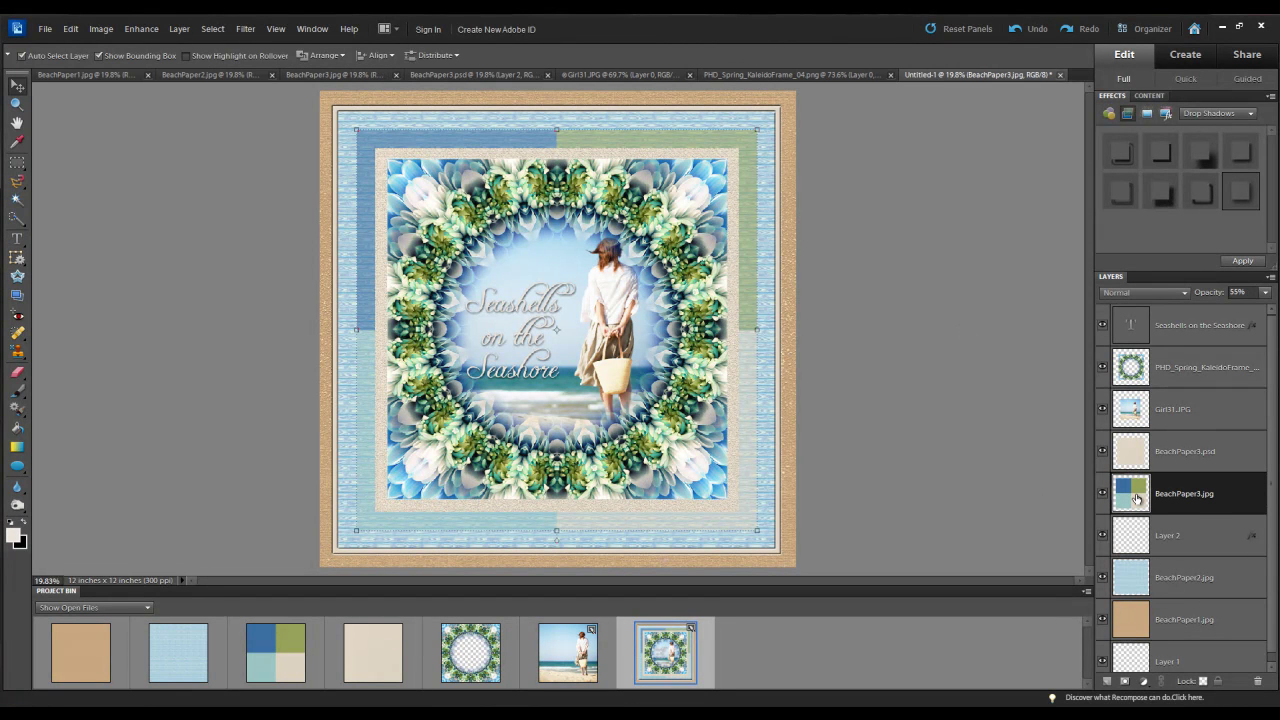
double_click(1245, 197)
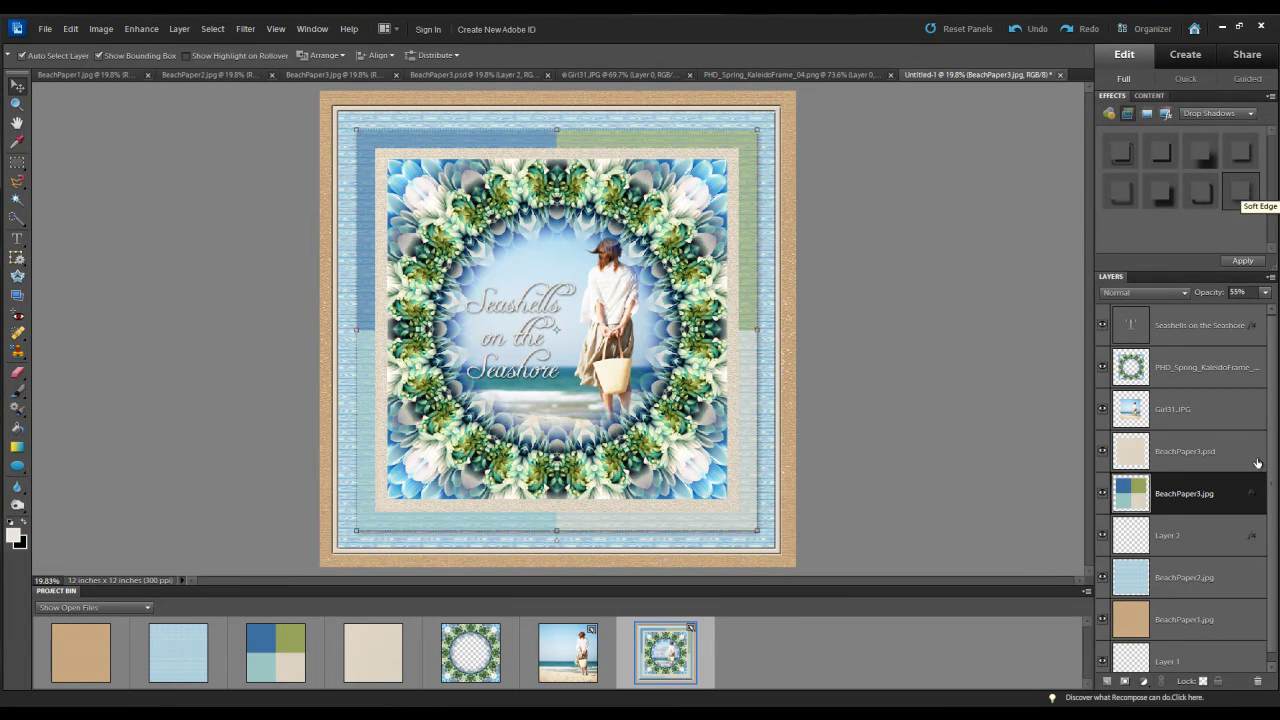
double_click(1251, 495)
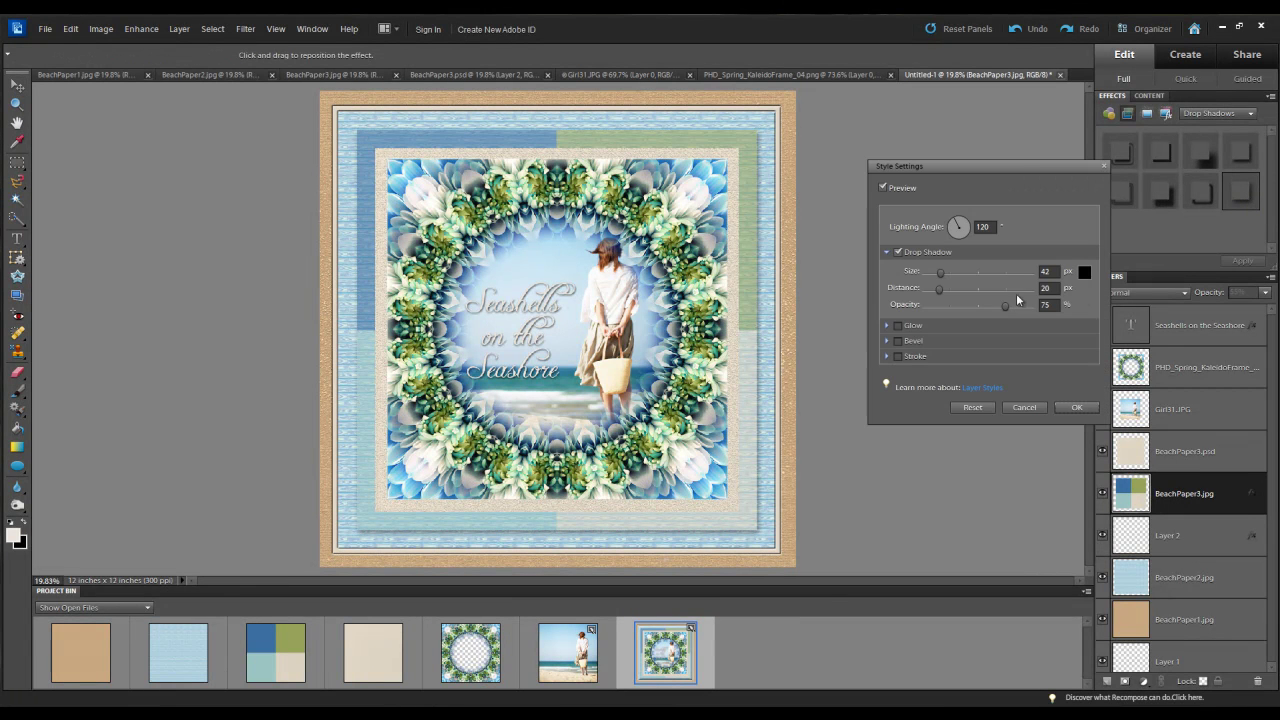
left_click_drag(939, 289, 934, 276)
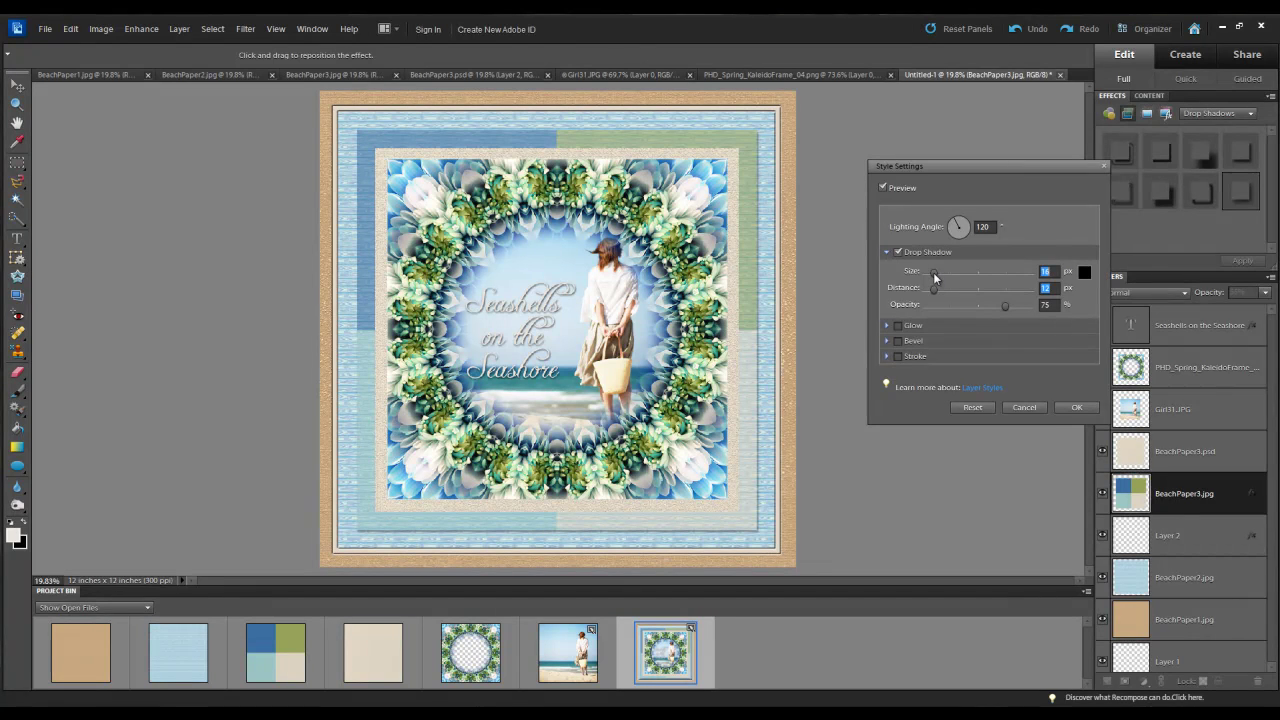
left_click(1070, 407)
left_click(988, 422)
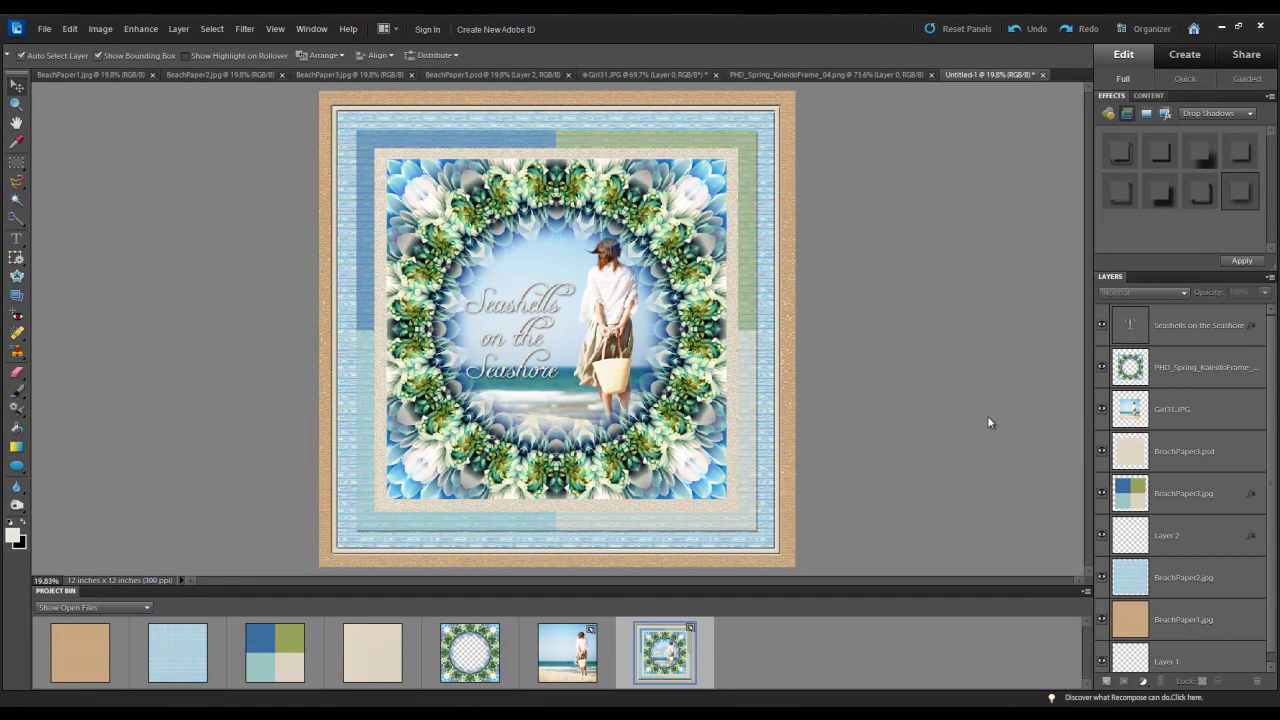
- Give BeachPaper3.psd a drop shadow of size 10 with shorter distance, plus a small bevel
left_click(737, 292)
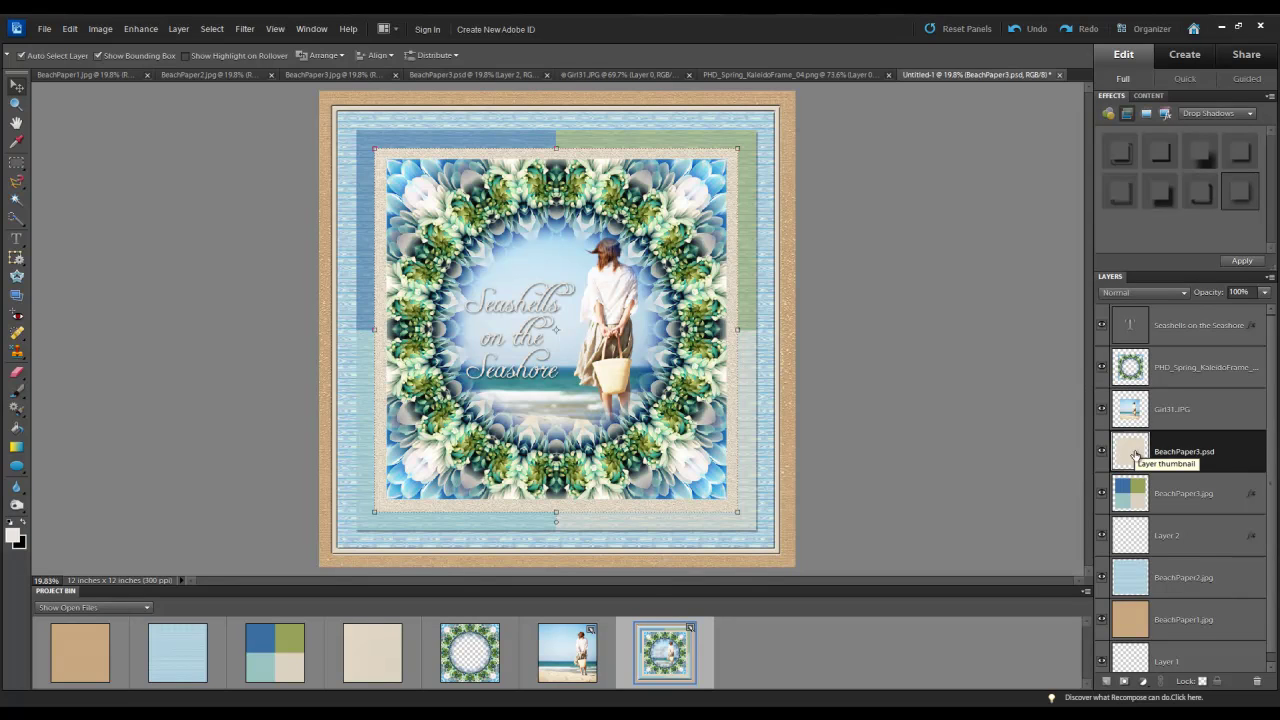
double_click(1244, 197)
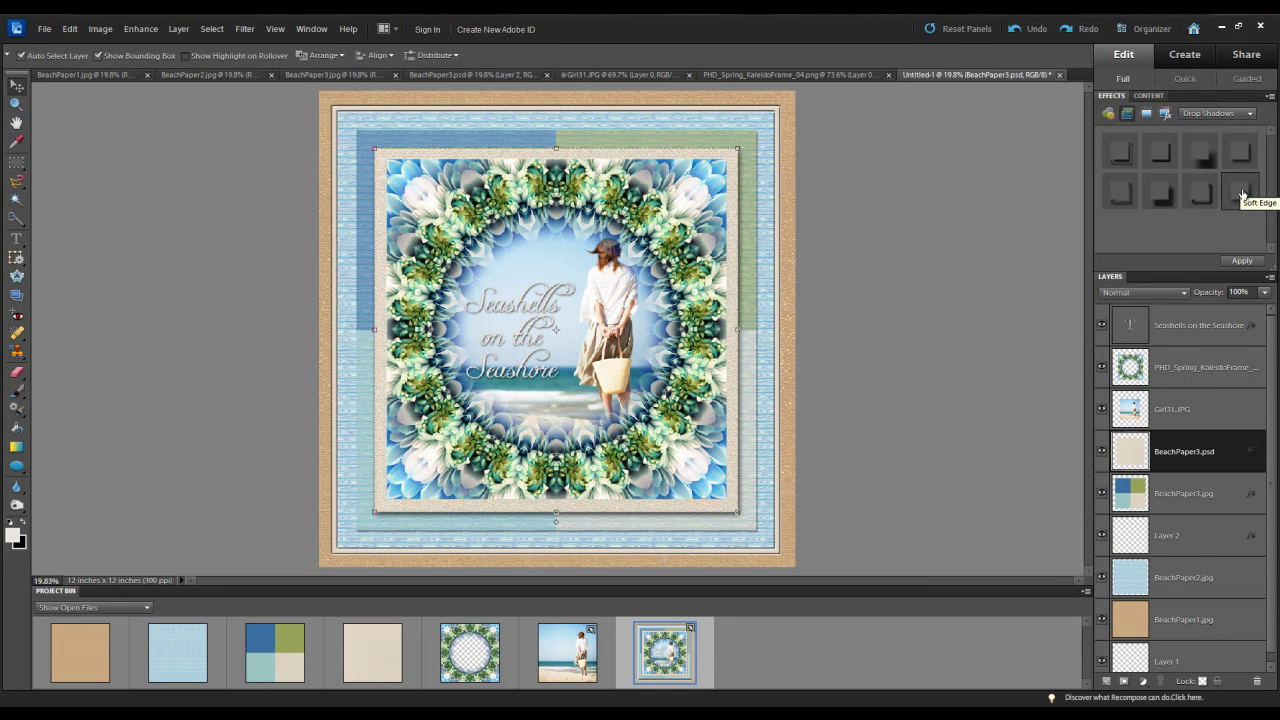
double_click(1251, 452)
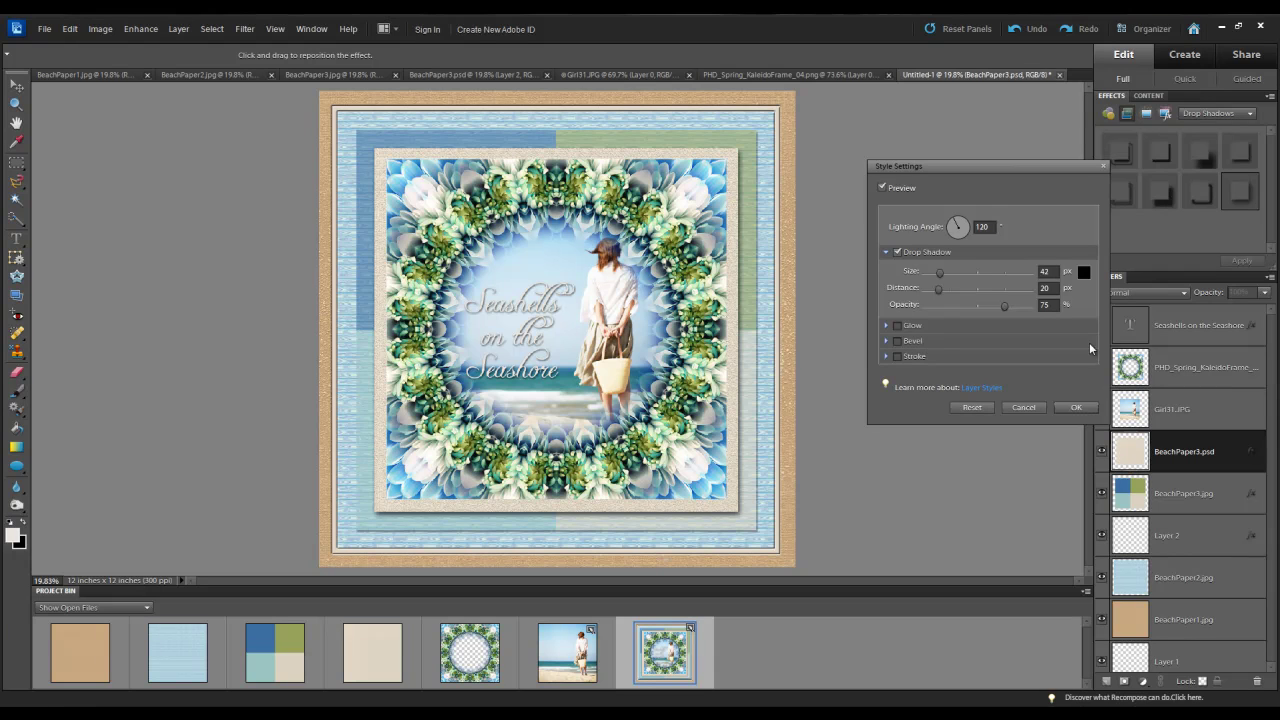
left_click_drag(939, 272, 934, 298)
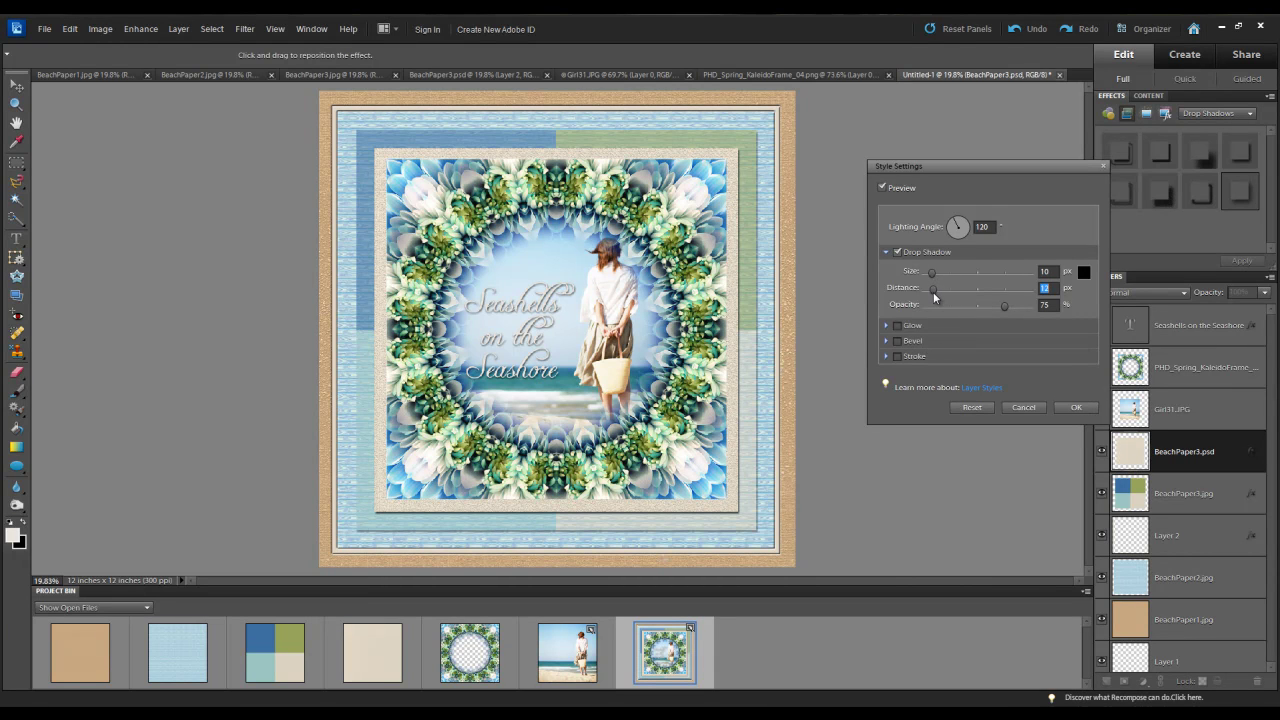
left_click(897, 341)
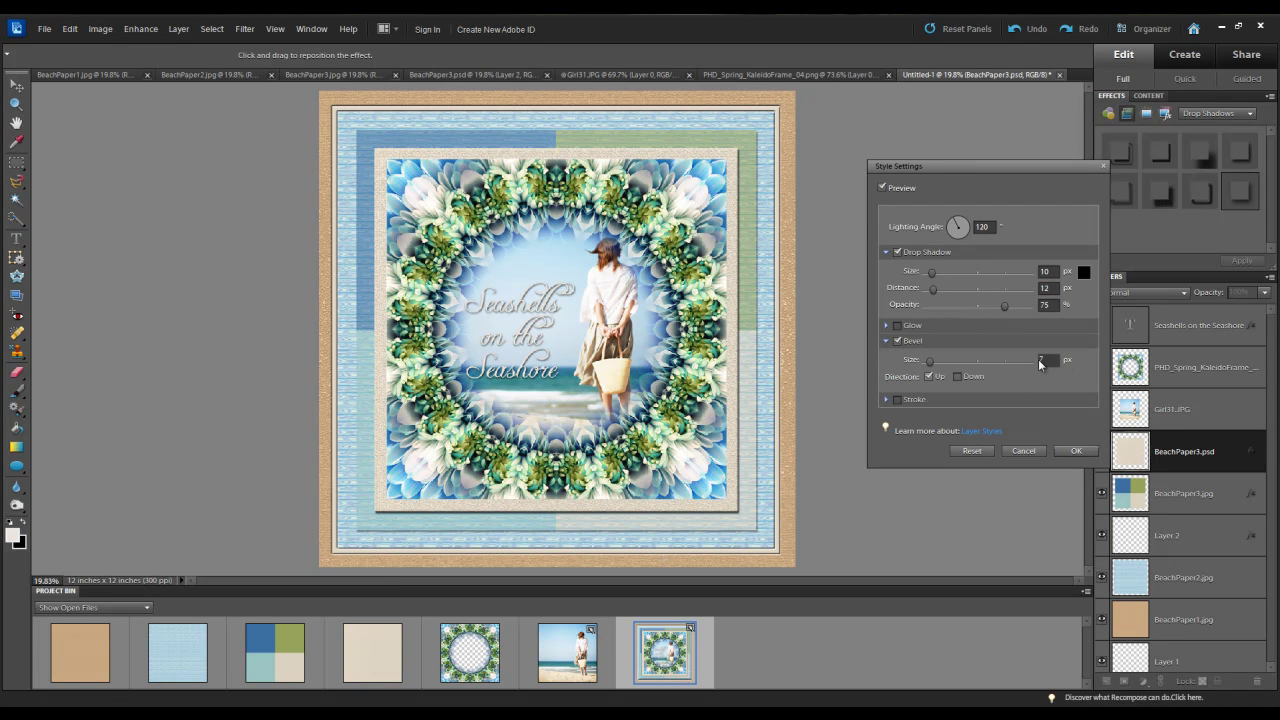
left_click_drag(931, 362, 925, 367)
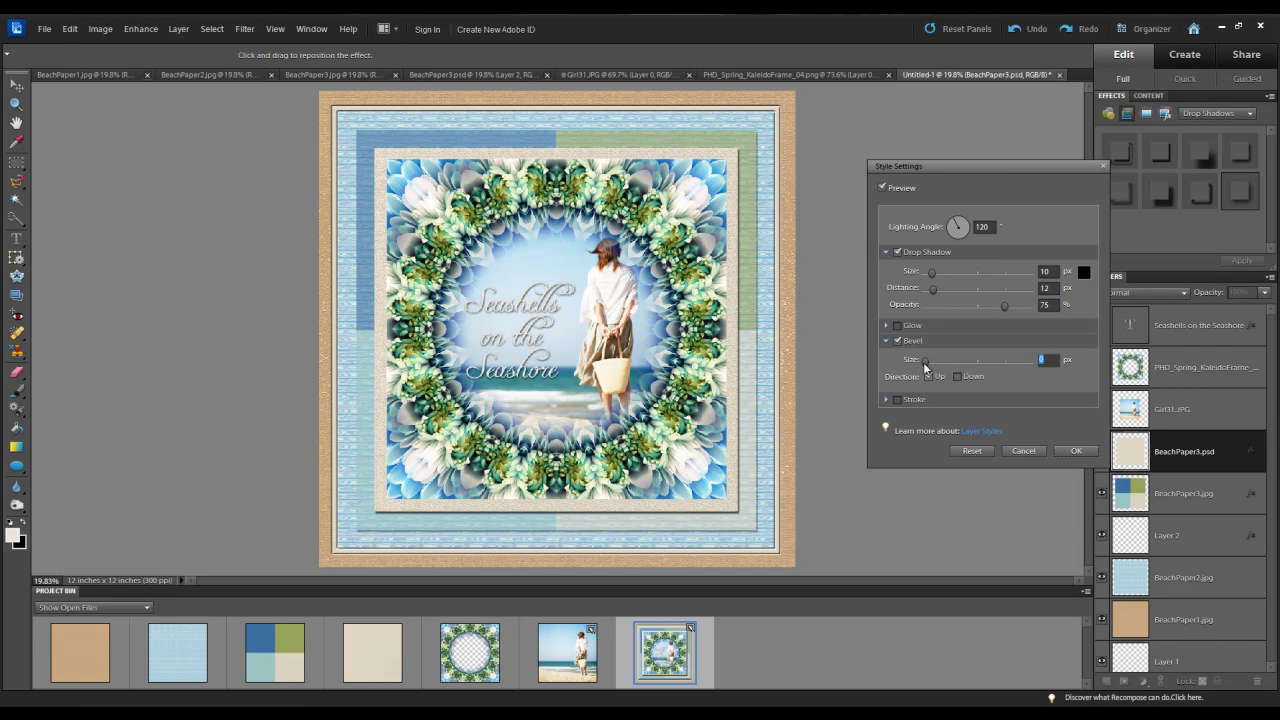
left_click_drag(933, 288, 927, 290)
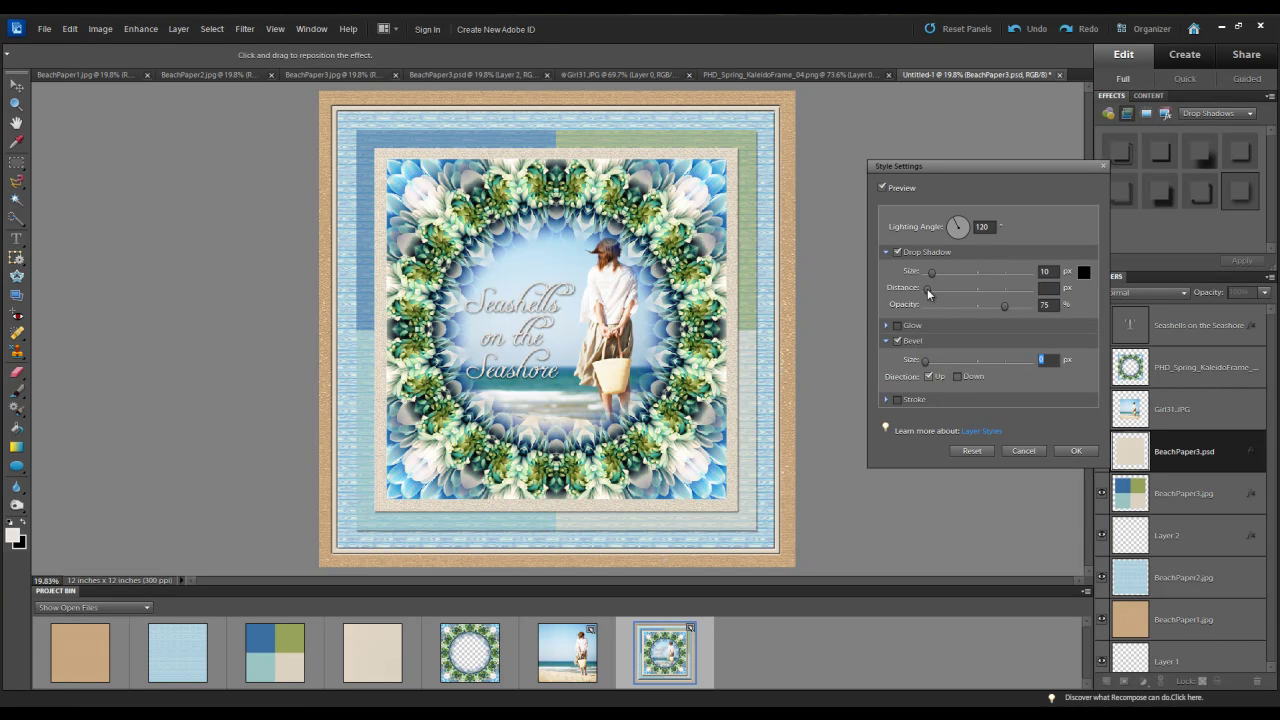
left_click(1067, 451)
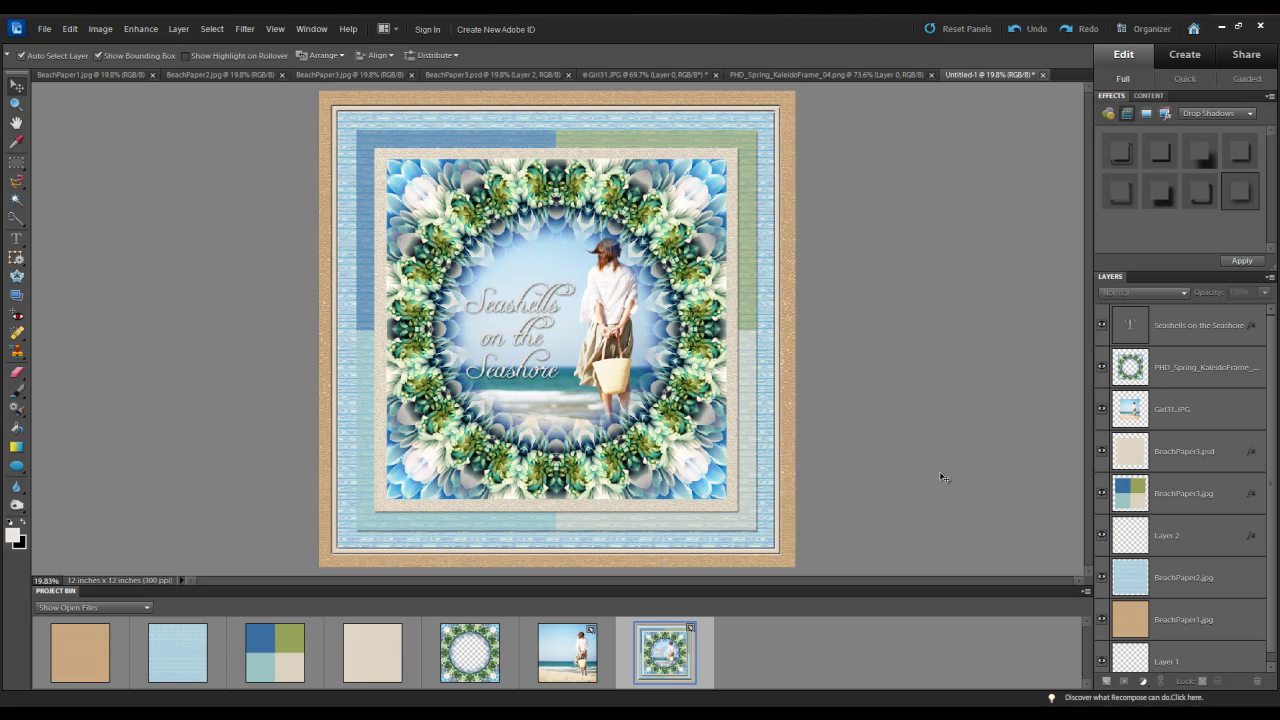
- Copy the BeachPaper3.psd layer style and paste it onto the PHD_Spring_KaleidoFrame_04 layer
left_click(1167, 456)
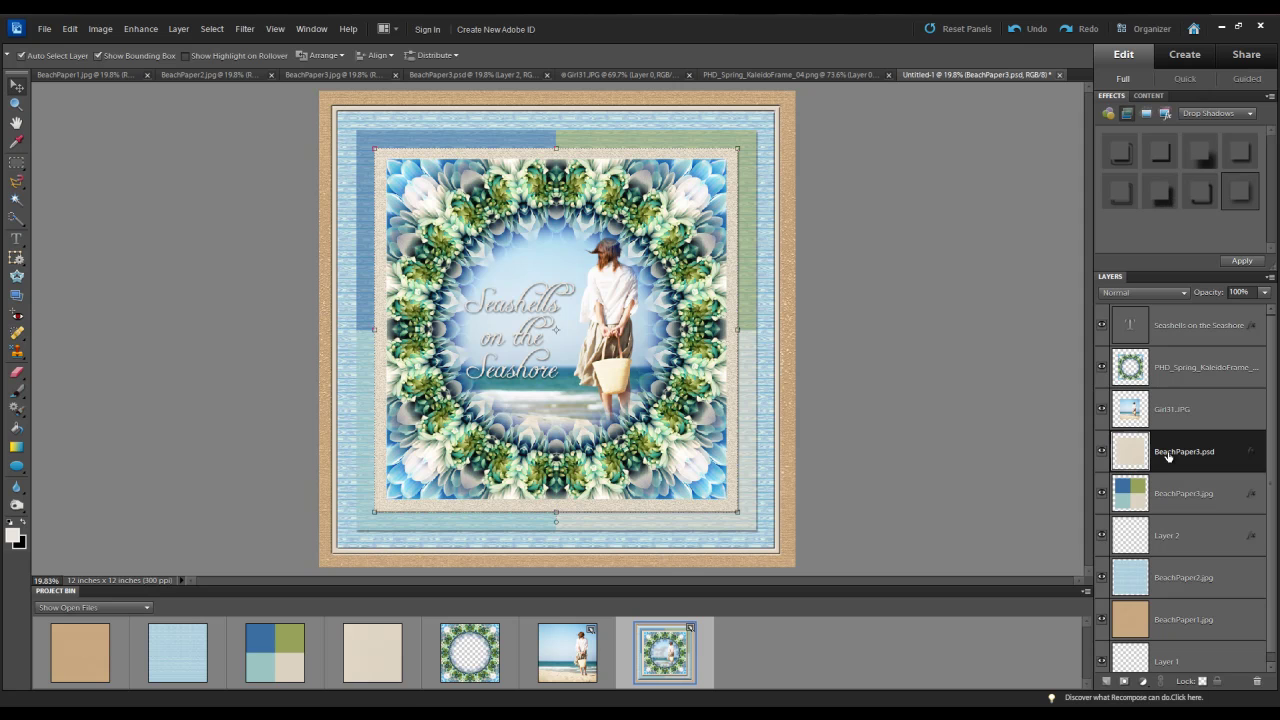
right_click(1168, 456)
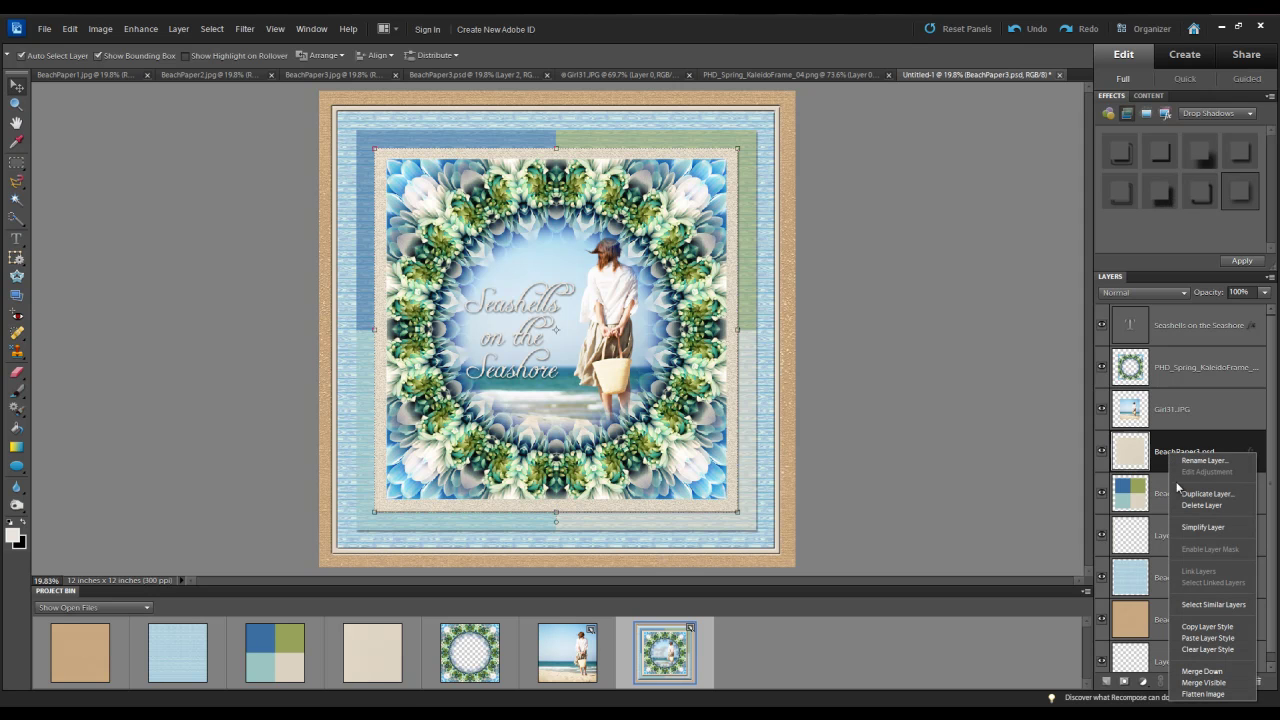
left_click(1195, 628)
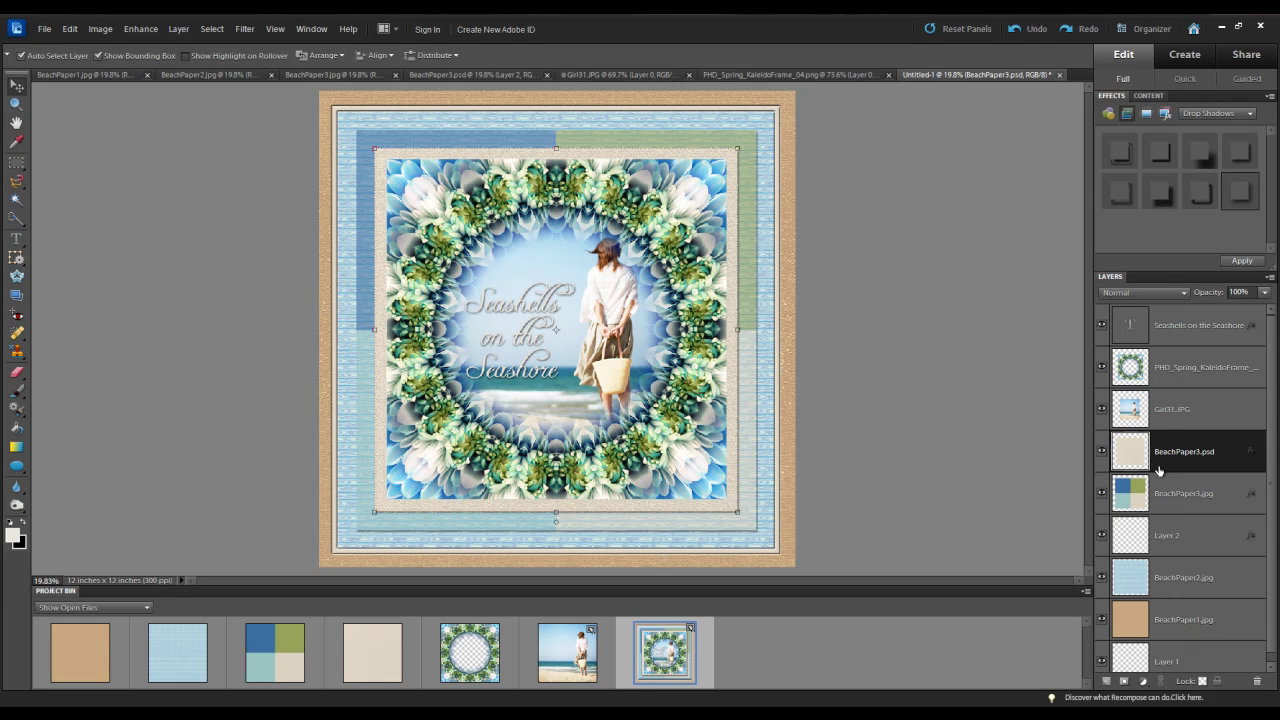
left_click(1162, 372)
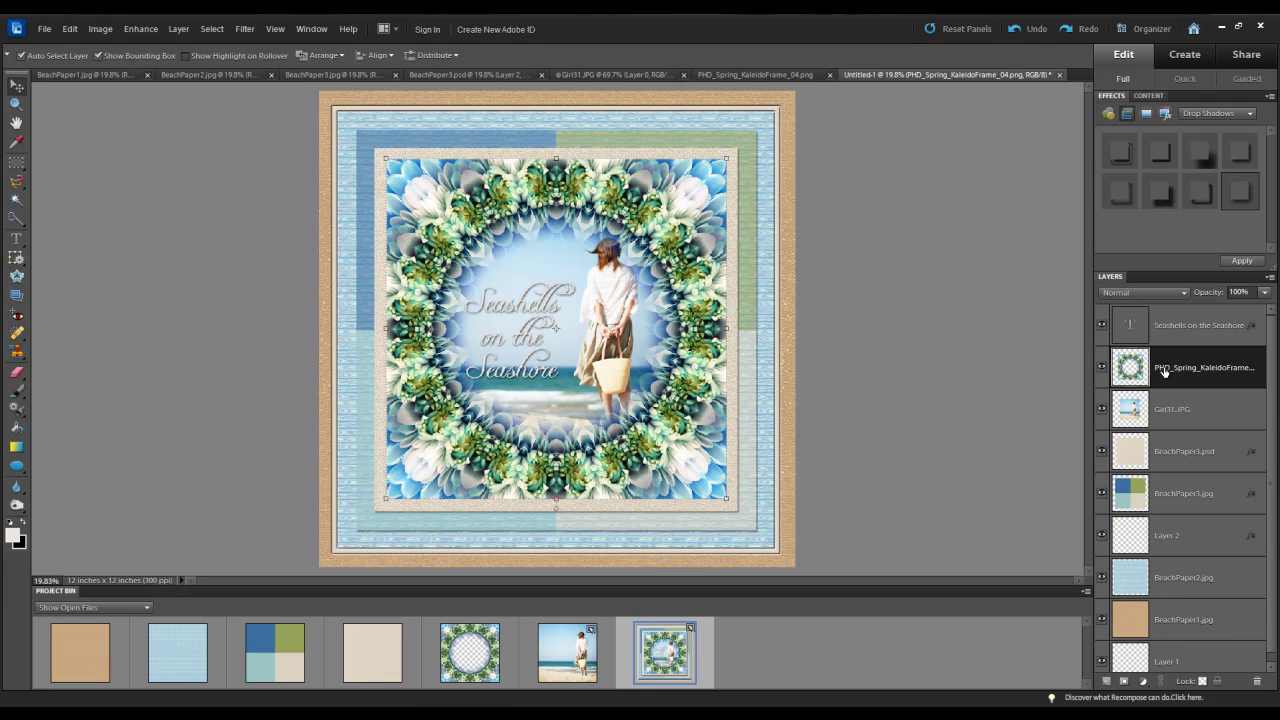
right_click(1164, 372)
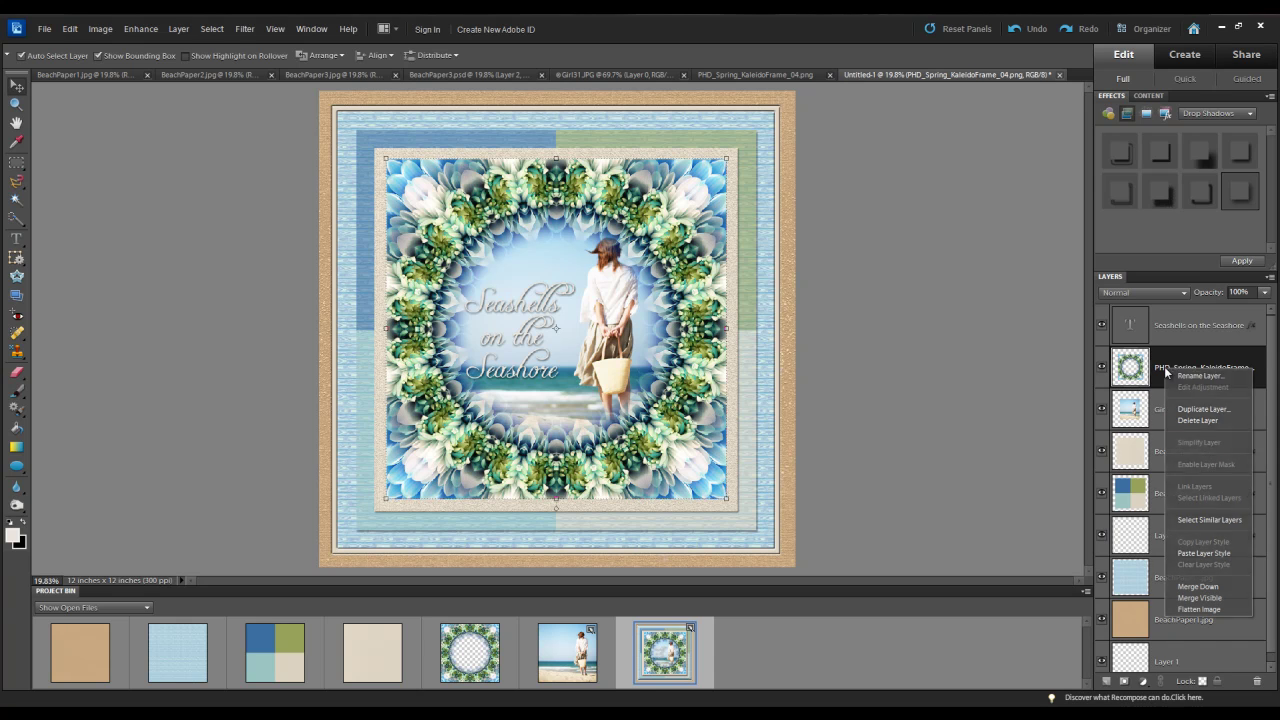
left_click(1190, 554)
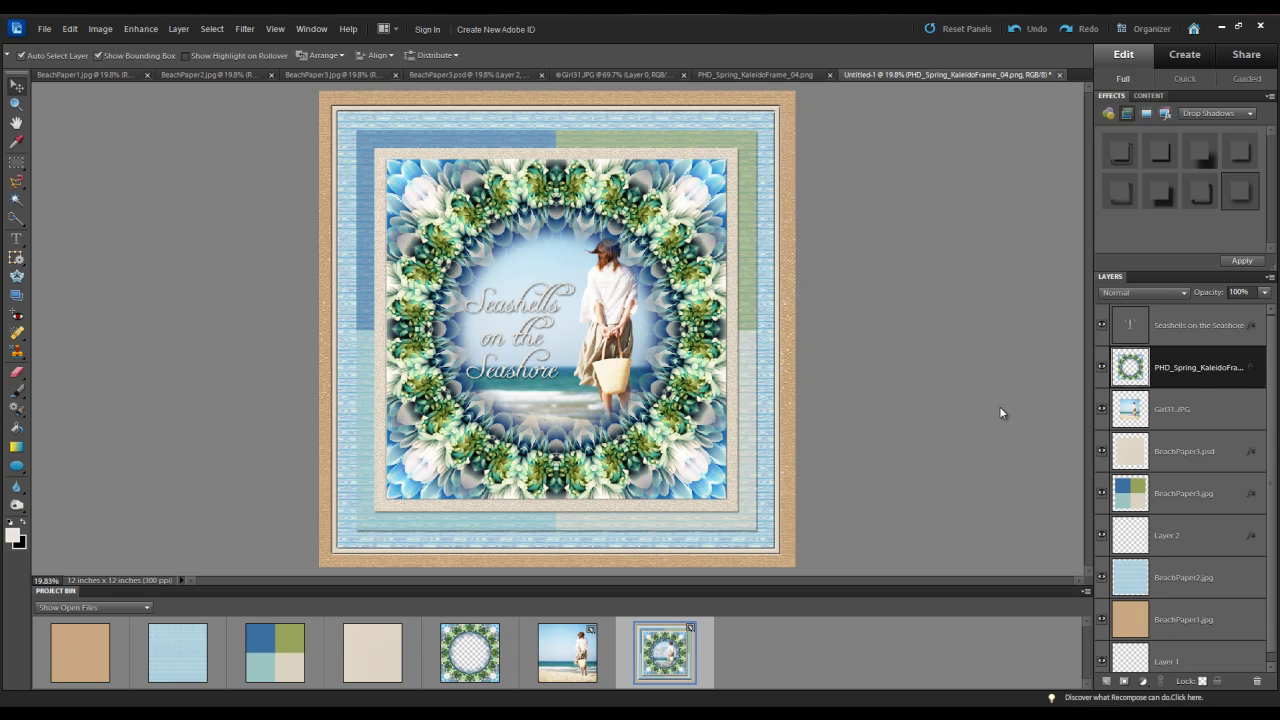
left_click(1000, 408)
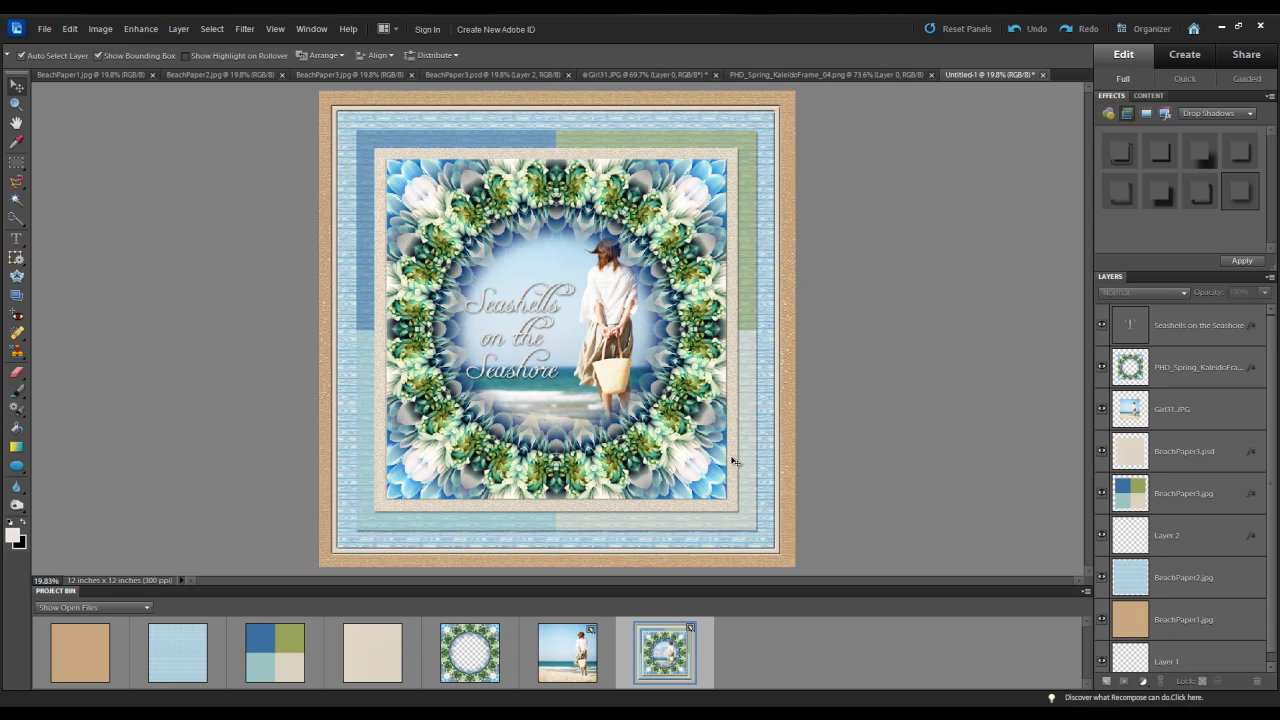